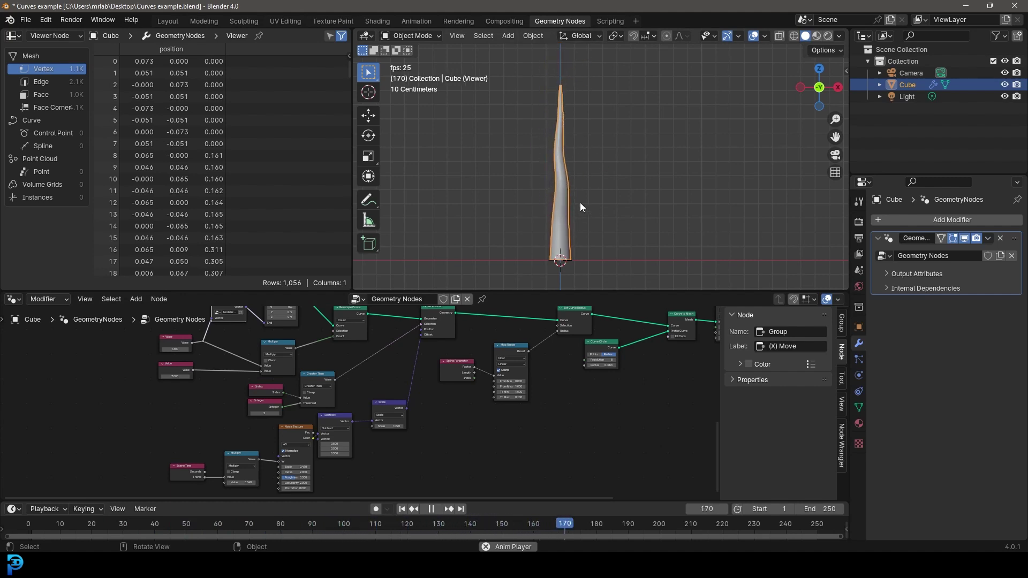
Set the Value node that feeds the (X) Move group to 2.200.
{"action": "middle_click_drag", "start_coordinate": [307, 390], "coordinate": [428, 434]}
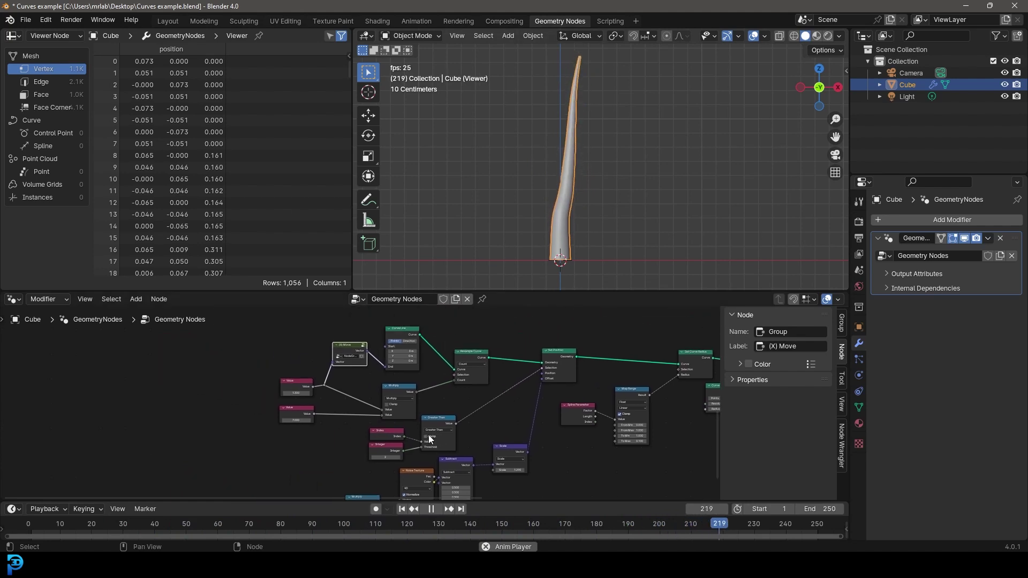
{"action": "scroll", "coordinate": [362, 401], "scroll_direction": "up", "scroll_amount": 5}
{"action": "middle_click_drag", "start_coordinate": [351, 356], "coordinate": [358, 398]}
{"action": "scroll", "coordinate": [315, 445], "scroll_direction": "up", "scroll_amount": 2}
{"action": "middle_click_drag", "start_coordinate": [317, 437], "coordinate": [325, 405]}
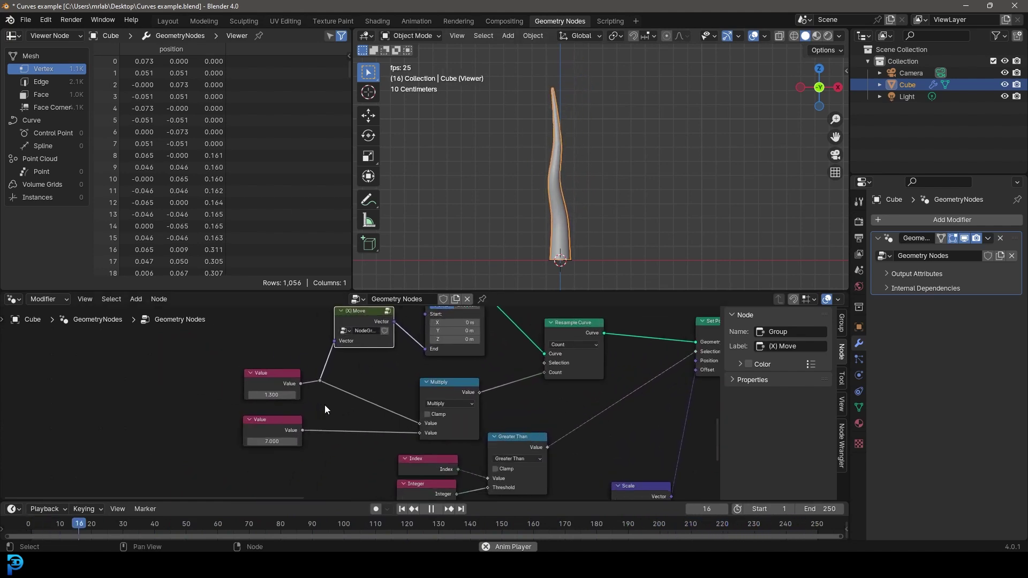
{"action": "scroll", "coordinate": [325, 405], "scroll_direction": "up", "scroll_amount": 1}
{"action": "middle_click_drag", "start_coordinate": [379, 367], "coordinate": [324, 410]}
{"action": "scroll", "coordinate": [574, 186], "scroll_direction": "up", "scroll_amount": 1}
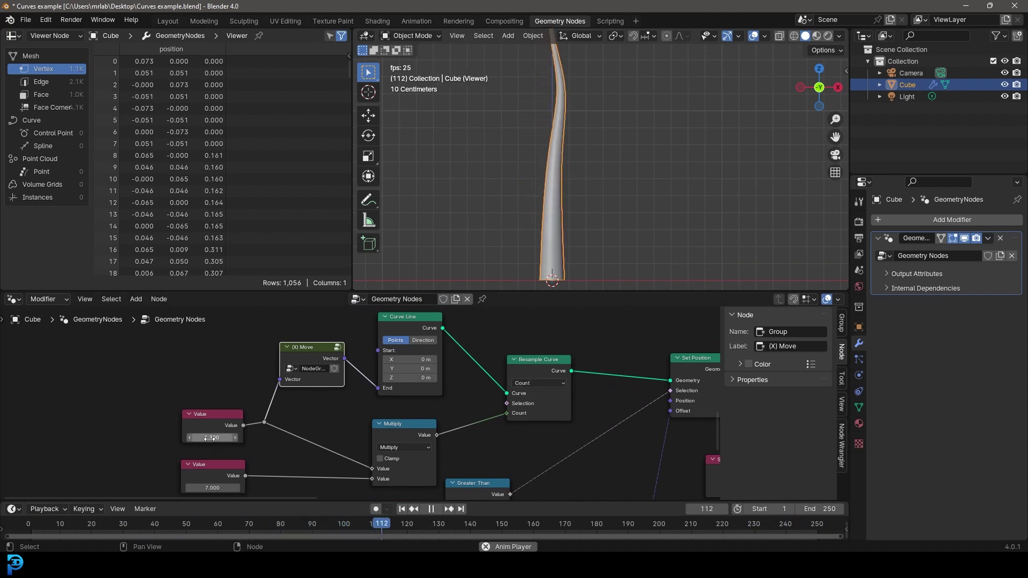
{"action": "left_click_drag", "start_coordinate": [210, 438], "coordinate": [249, 438]}
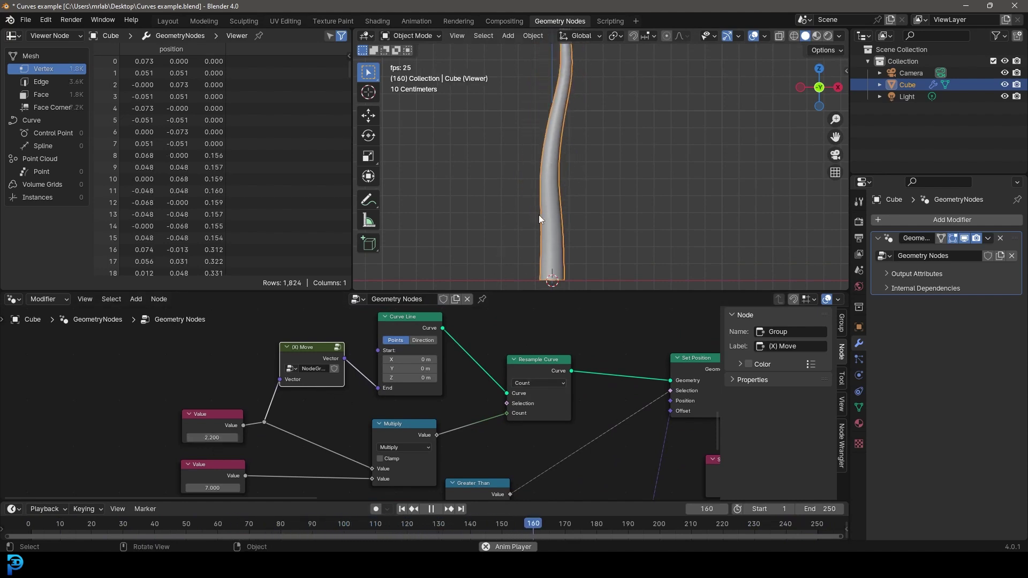
Switch the viewport to wireframe shading and cut the link from the Multiply node to the Resample Curve count.
{"action": "left_click_drag", "start_coordinate": [537, 362], "coordinate": [541, 339]}
{"action": "key", "text": "z"}
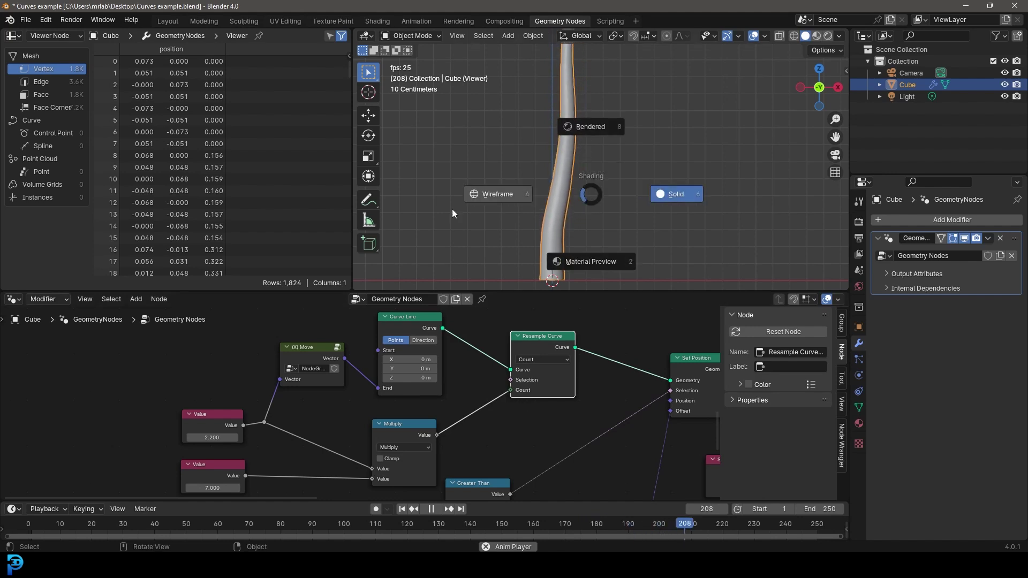
{"action": "left_click", "coordinate": [453, 210]}
{"action": "mouse_move", "coordinate": [428, 434]}
{"action": "middle_mouse_down"}
{"action": "mouse_move", "coordinate": [452, 389]}
{"action": "mouse_move", "coordinate": [497, 374]}
{"action": "middle_mouse_up"}
{"action": "right_click_drag", "start_coordinate": [561, 373], "coordinate": [529, 339], "text": "ctrl"}
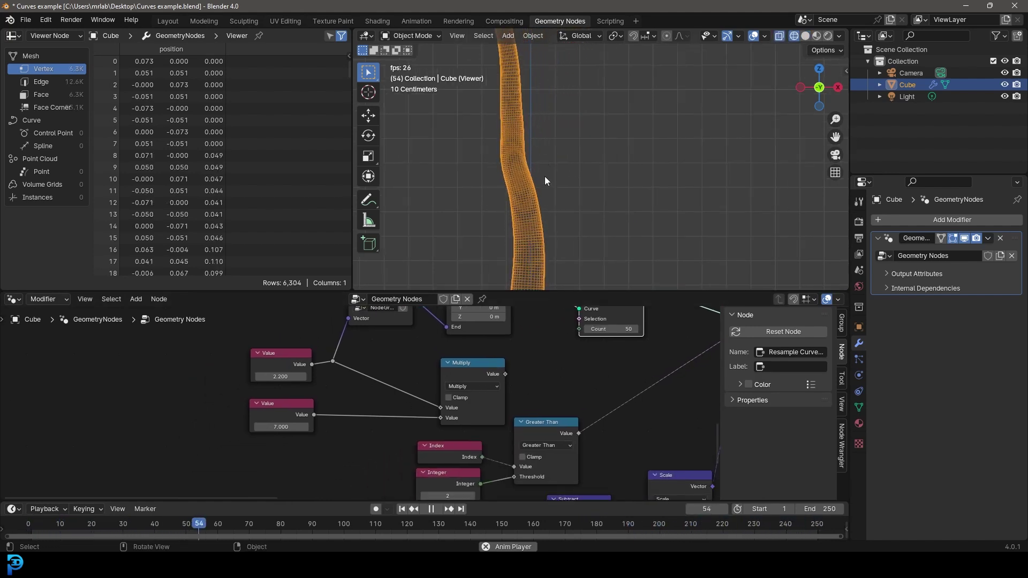
Set the Value node feeding (X) Move to 7.900 and reconnect the Multiply output to the Resample Curve count.
{"action": "middle_click_drag", "start_coordinate": [565, 379], "coordinate": [522, 445]}
{"action": "left_click_drag", "start_coordinate": [245, 443], "coordinate": [275, 443]}
{"action": "left_click_drag", "start_coordinate": [464, 441], "coordinate": [536, 397]}
{"action": "left_click_drag", "start_coordinate": [562, 348], "coordinate": [553, 368]}
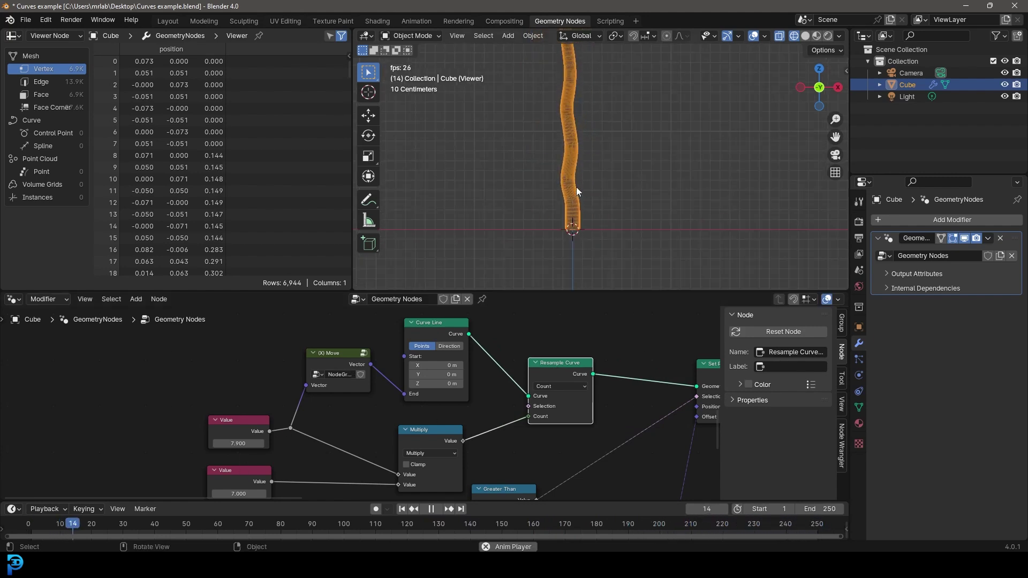
Nudge the Resample Curve node and return the viewport to solid shading.
{"action": "middle_click_drag", "start_coordinate": [299, 459], "coordinate": [298, 391]}
{"action": "scroll", "coordinate": [297, 391], "scroll_direction": "up", "scroll_amount": 2}
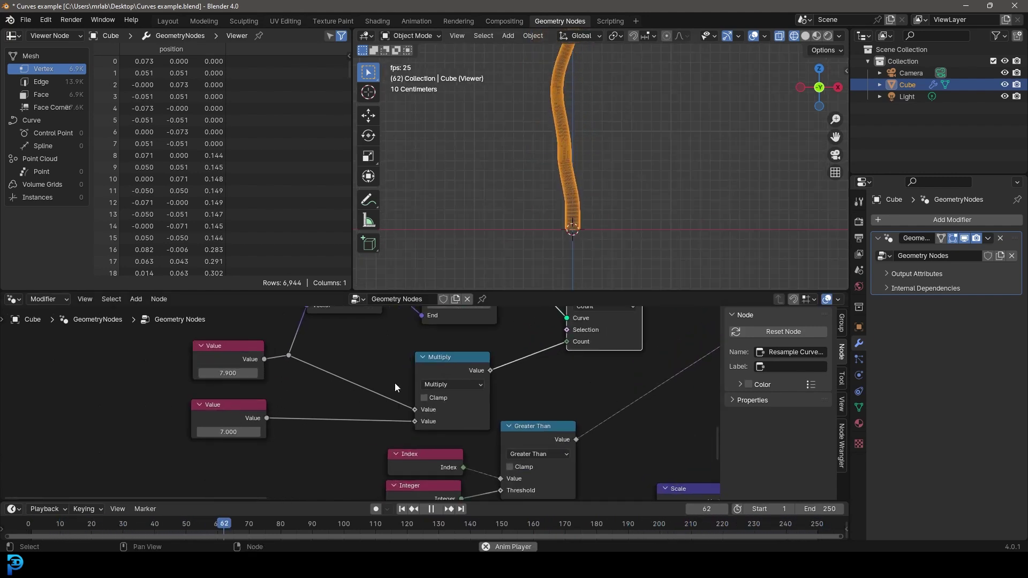
{"action": "middle_click_drag", "start_coordinate": [396, 387], "coordinate": [322, 478]}
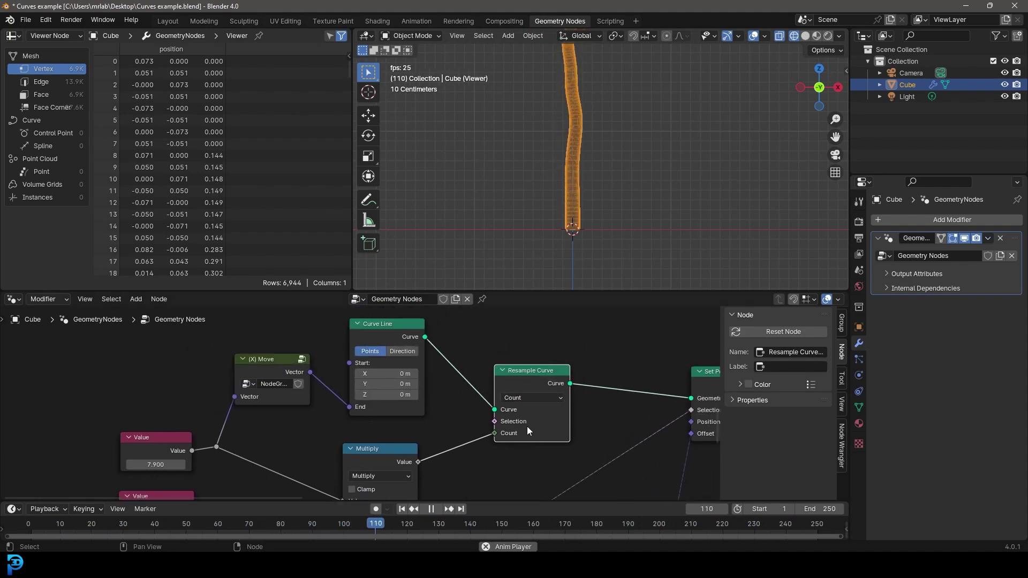
{"action": "left_click_drag", "start_coordinate": [527, 426], "coordinate": [523, 421]}
{"action": "scroll", "coordinate": [589, 136], "scroll_direction": "up", "scroll_amount": 4}
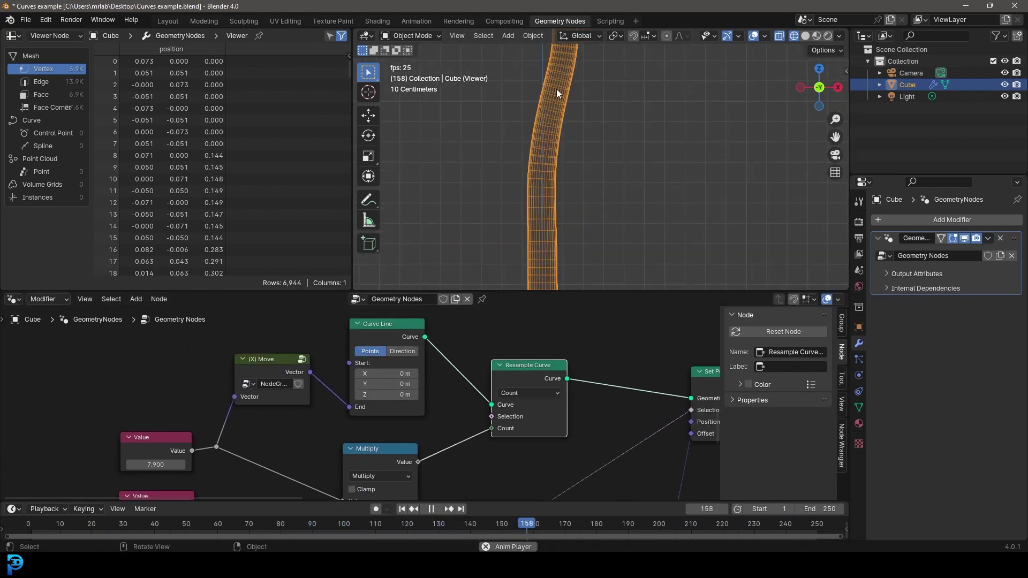
{"action": "key", "text": "z"}
{"action": "left_click", "coordinate": [581, 130]}
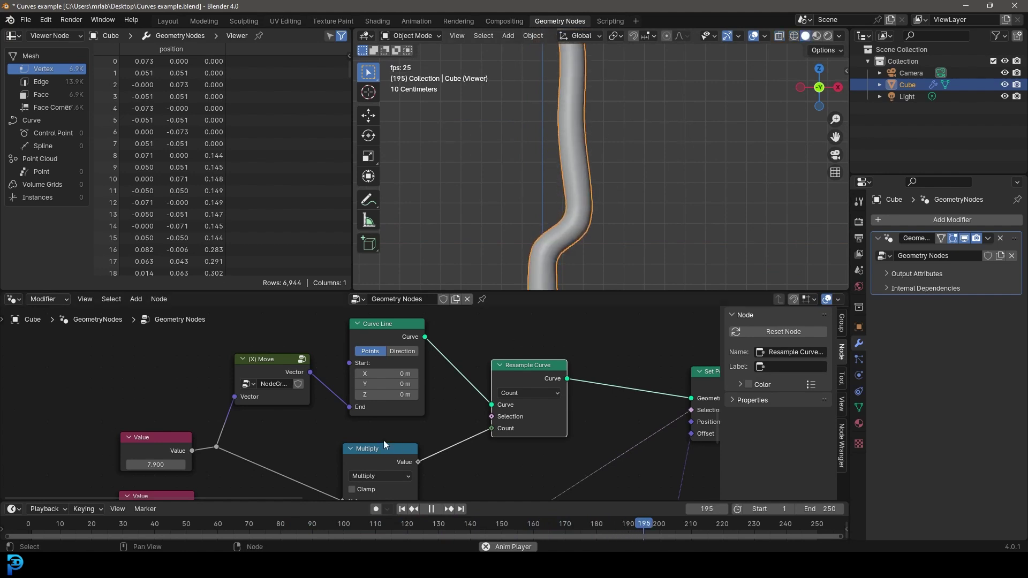
Set the Value node feeding the (X) Move group to 2.
{"action": "left_click", "coordinate": [145, 462]}
{"action": "type", "text": "2"}
{"action": "key", "text": "Return"}
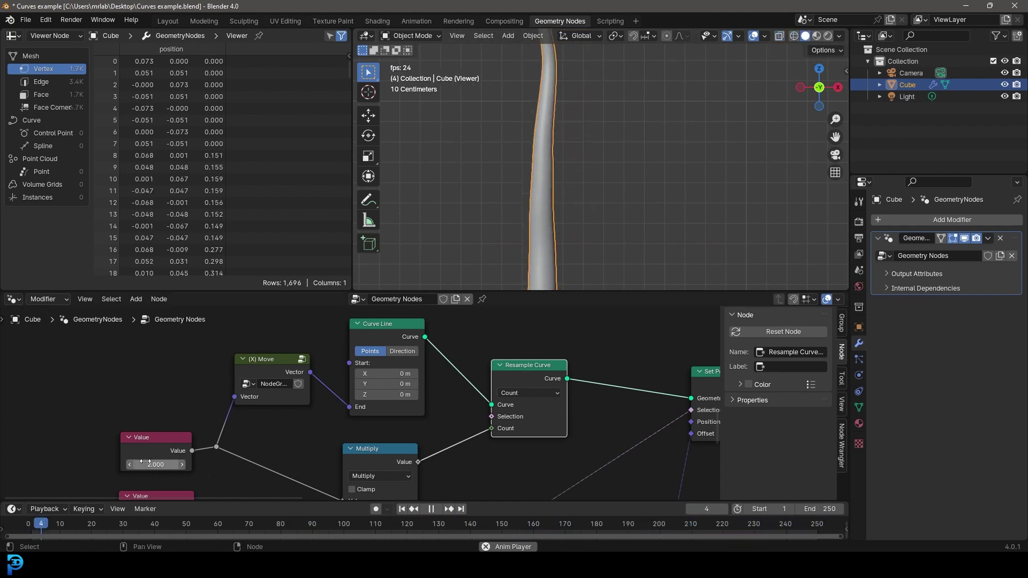
{"action": "left_click", "coordinate": [145, 462]}
{"action": "type", "text": "q"}
{"action": "key", "text": "Return"}
{"action": "scroll", "coordinate": [571, 213], "scroll_direction": "down", "scroll_amount": 7}
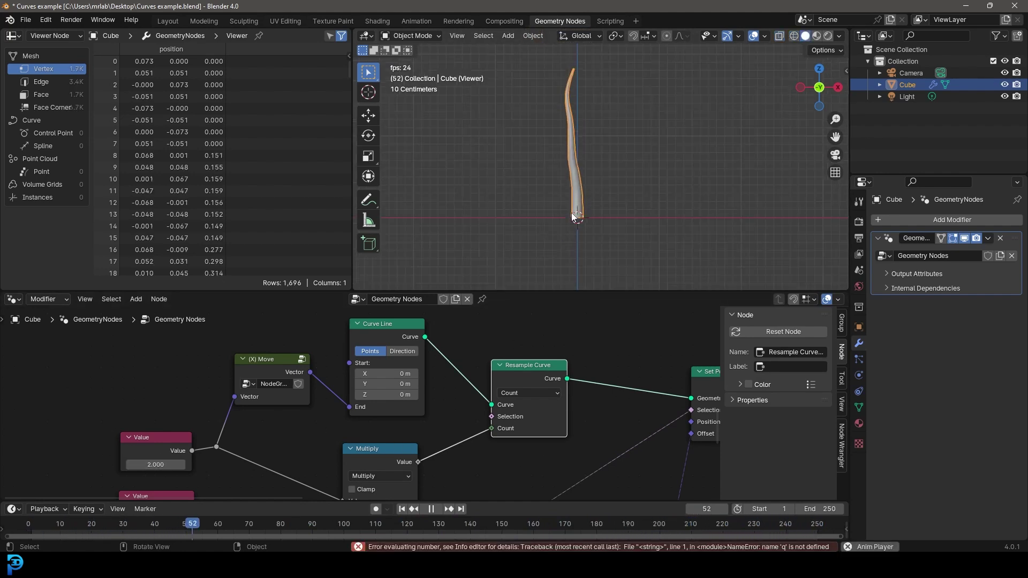
Pause the animation to examine the node tree from the Value inputs to the Group Output, and restart playback.
{"action": "key", "text": "space"}
{"action": "scroll", "coordinate": [555, 422], "scroll_direction": "down", "scroll_amount": 4}
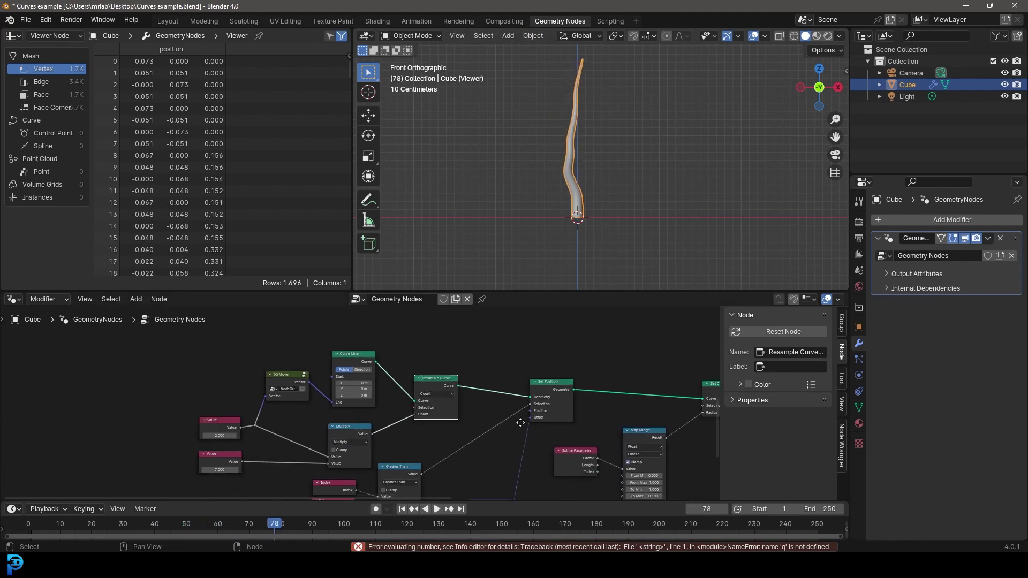
{"action": "scroll", "coordinate": [505, 409], "scroll_direction": "down", "scroll_amount": 2}
{"action": "middle_click_drag", "start_coordinate": [605, 386], "coordinate": [556, 378]}
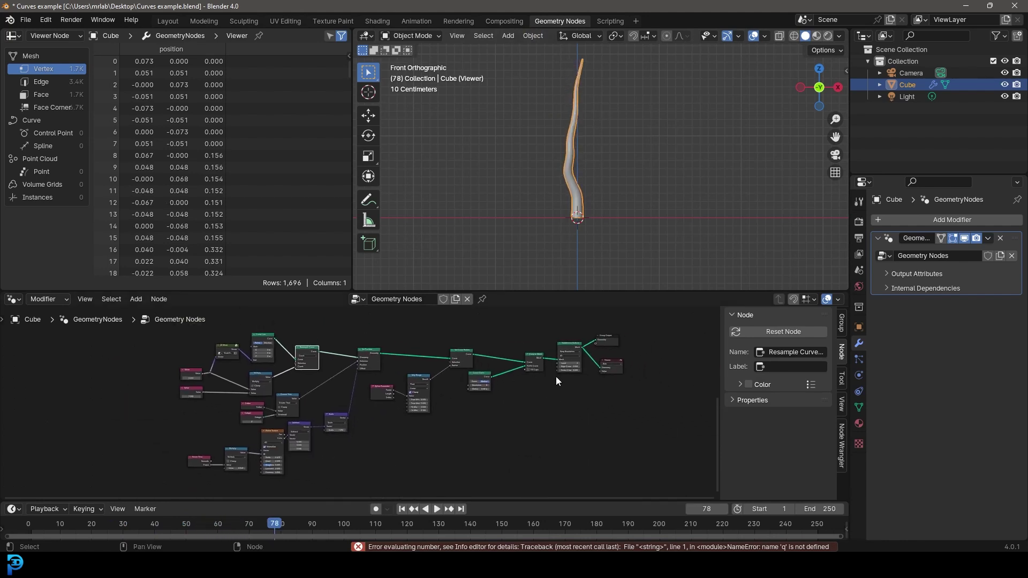
{"action": "scroll", "coordinate": [555, 379], "scroll_direction": "up", "scroll_amount": 1}
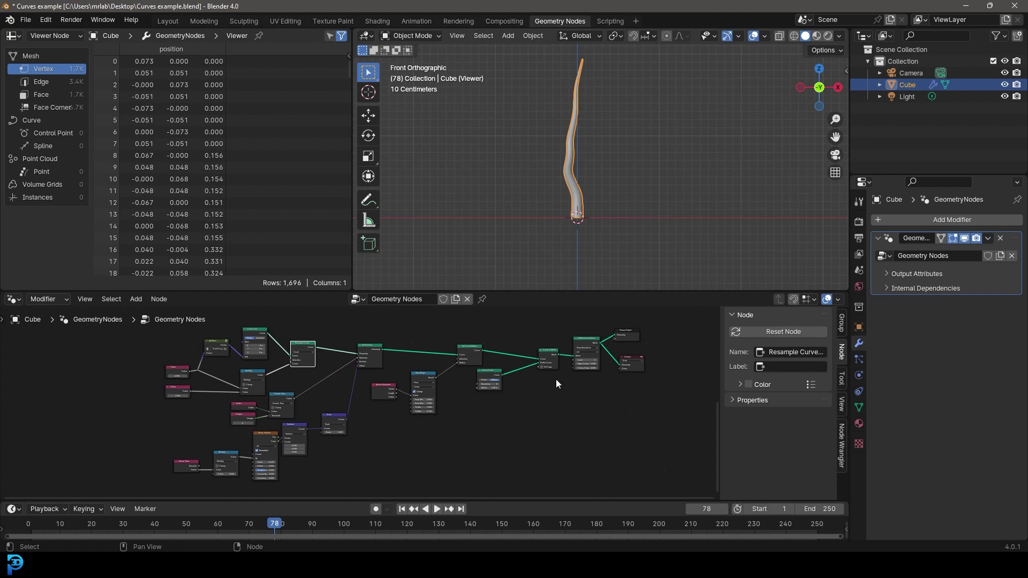
{"action": "scroll", "coordinate": [295, 372], "scroll_direction": "up", "scroll_amount": 2}
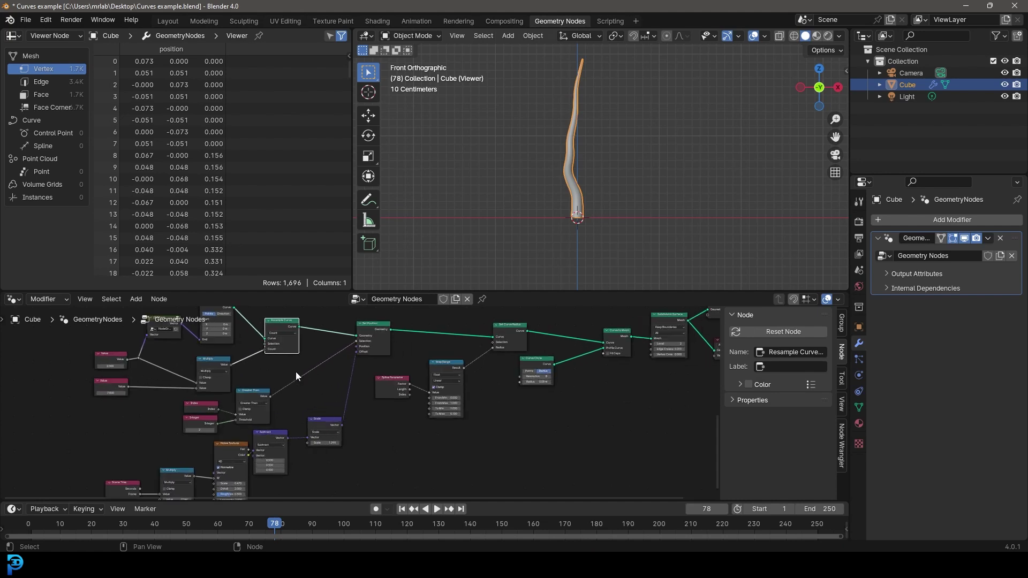
{"action": "left_click_drag", "start_coordinate": [393, 383], "coordinate": [394, 392]}
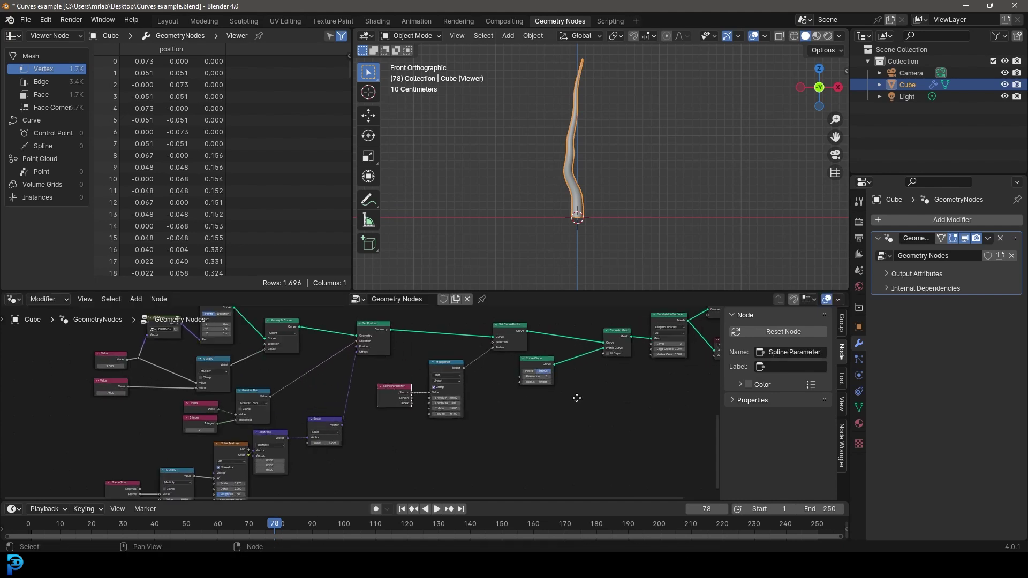
{"action": "middle_click_drag", "start_coordinate": [657, 373], "coordinate": [551, 420]}
{"action": "scroll", "coordinate": [551, 419], "scroll_direction": "up", "scroll_amount": 2}
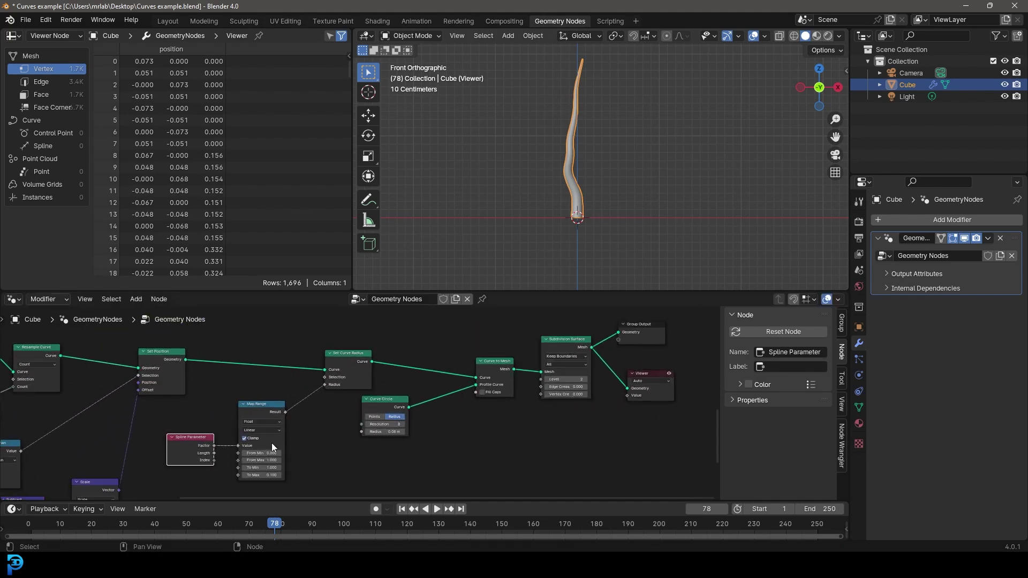
{"action": "middle_click_drag", "start_coordinate": [272, 443], "coordinate": [542, 440]}
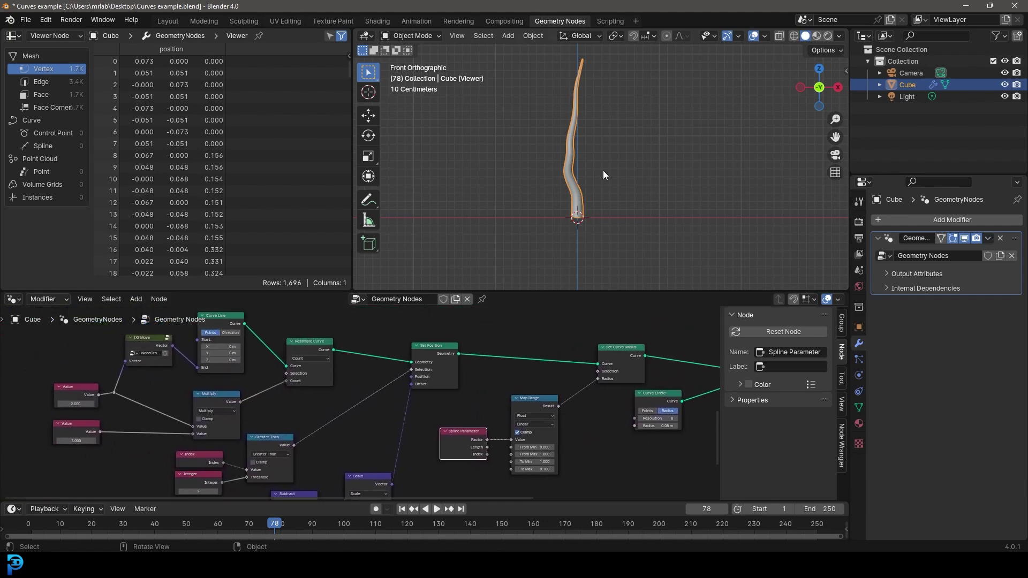
{"action": "key", "text": "space"}
{"action": "scroll", "coordinate": [609, 194], "scroll_direction": "up", "scroll_amount": 1}
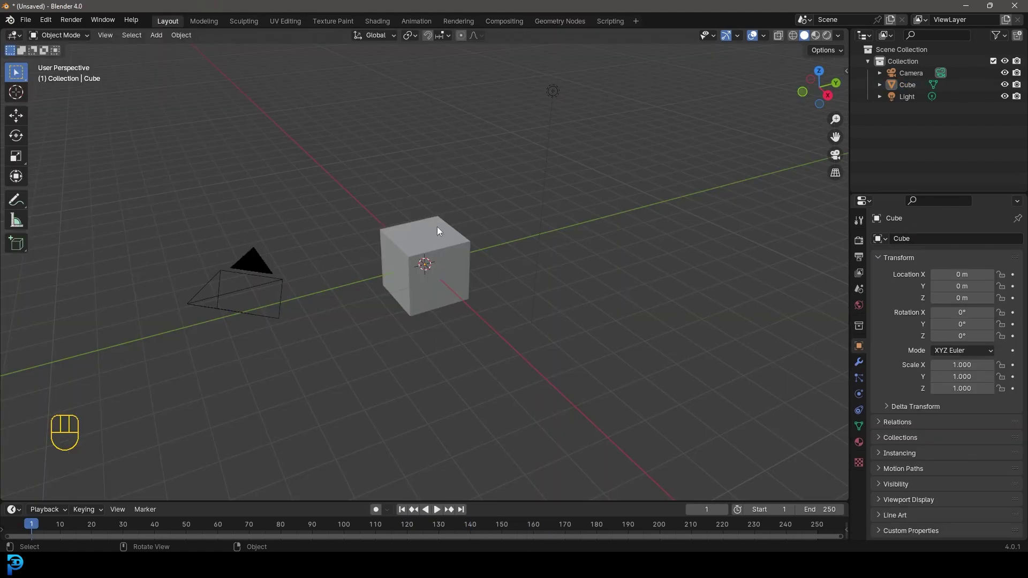
Open the Geometry Nodes workspace for the default cube and widen the 3D viewport by narrowing the spreadsheet.
{"action": "left_click", "coordinate": [437, 230]}
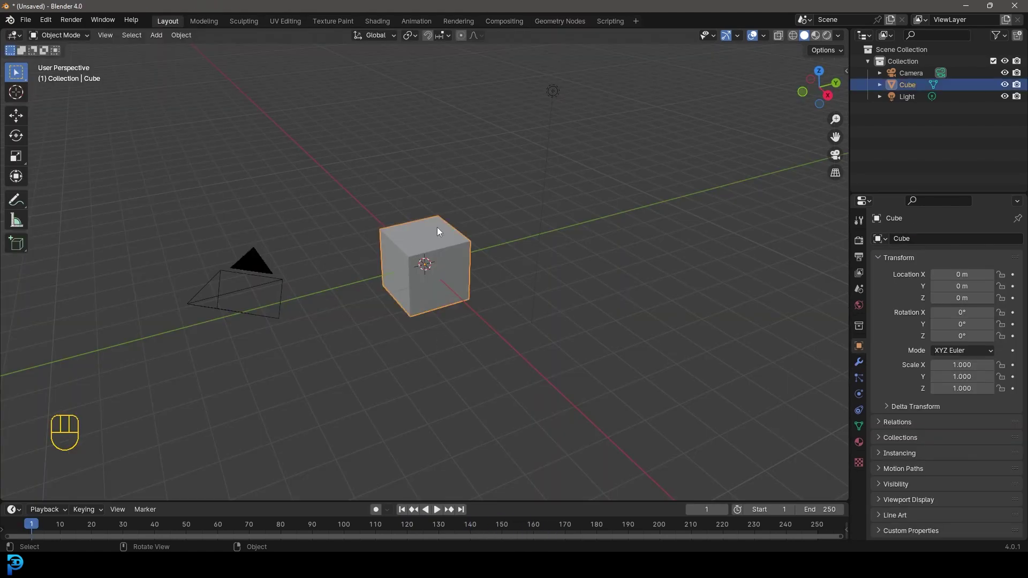
{"action": "left_click", "coordinate": [567, 21]}
{"action": "middle_click_drag", "start_coordinate": [616, 209], "coordinate": [619, 191]}
{"action": "scroll", "coordinate": [619, 190], "scroll_direction": "up", "scroll_amount": 2}
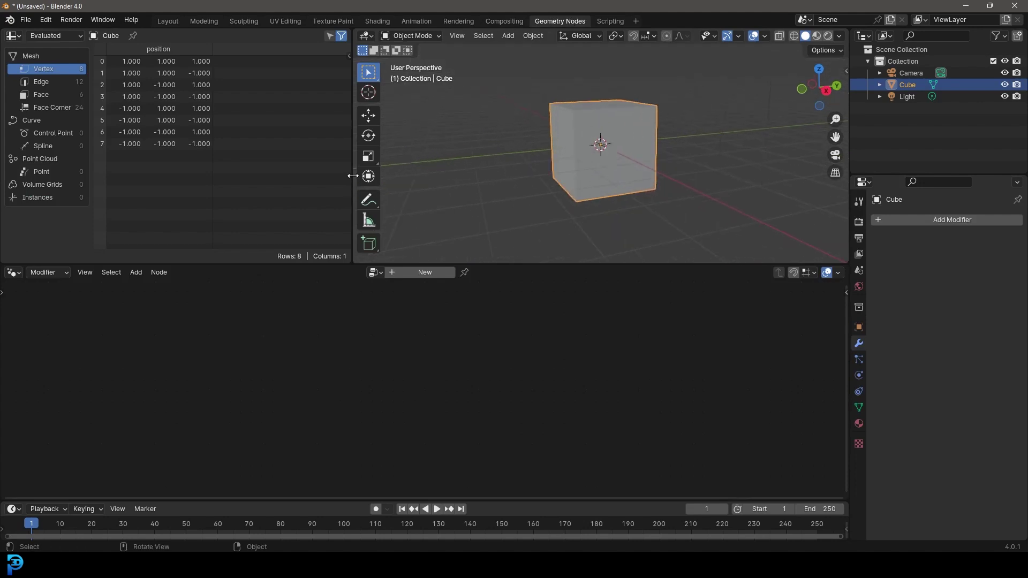
{"action": "left_click_drag", "start_coordinate": [355, 179], "coordinate": [143, 191]}
{"action": "middle_click_drag", "start_coordinate": [482, 160], "coordinate": [528, 157]}
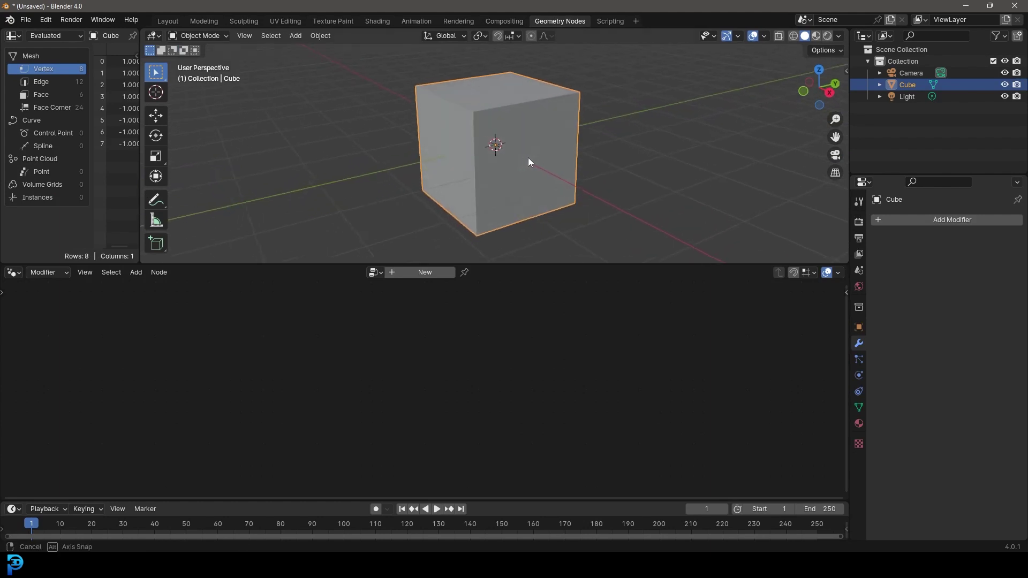
Create a new geometry node tree on the cube and name it Curves.
{"action": "left_click", "coordinate": [424, 272]}
{"action": "left_click", "coordinate": [398, 272]}
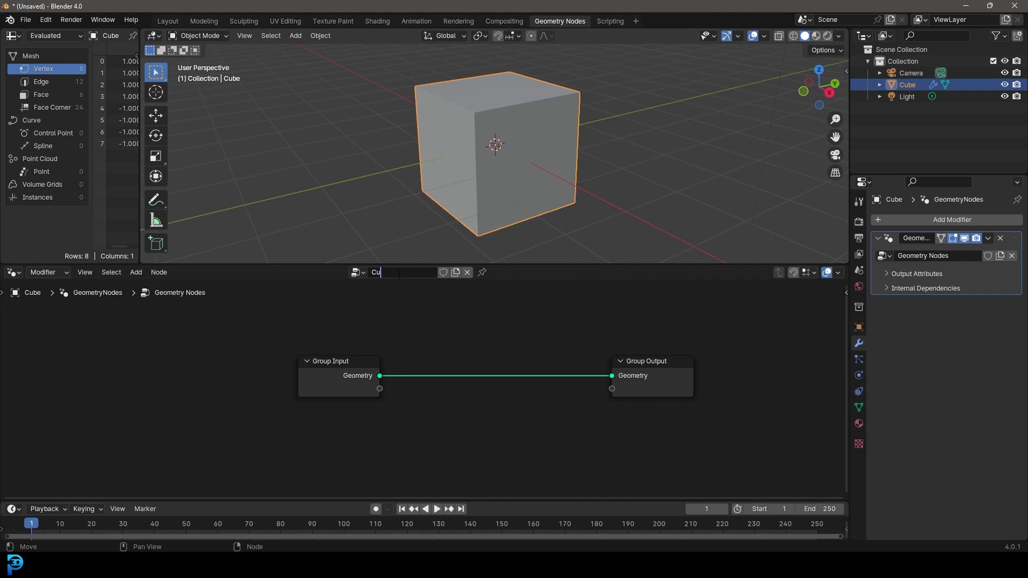
{"action": "scroll", "coordinate": [380, 336], "scroll_direction": "up", "scroll_amount": 2}
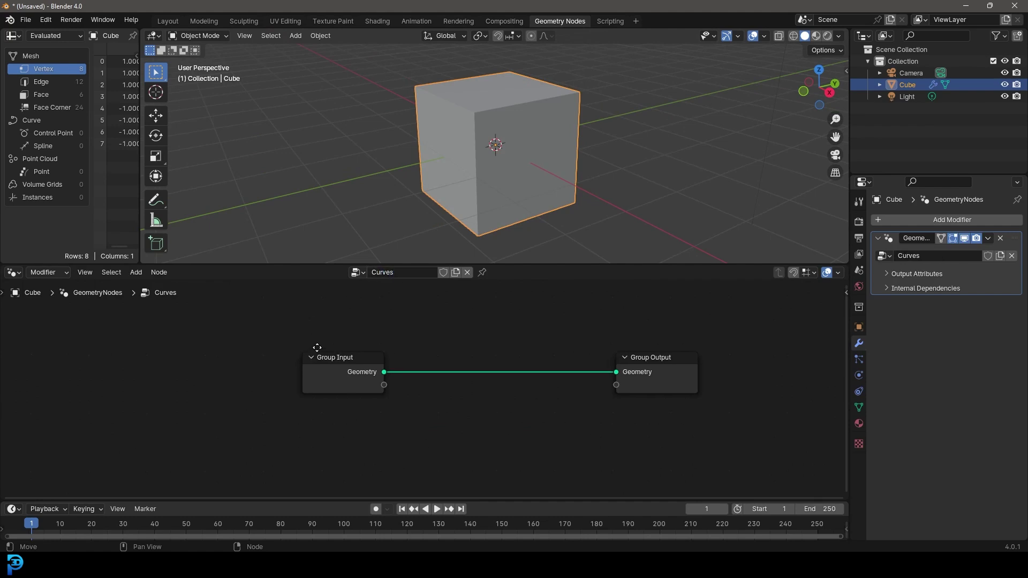
Add a Curve Line node unconnected below the link between Group Input and Group Output.
{"action": "key", "text": "shift+a"}
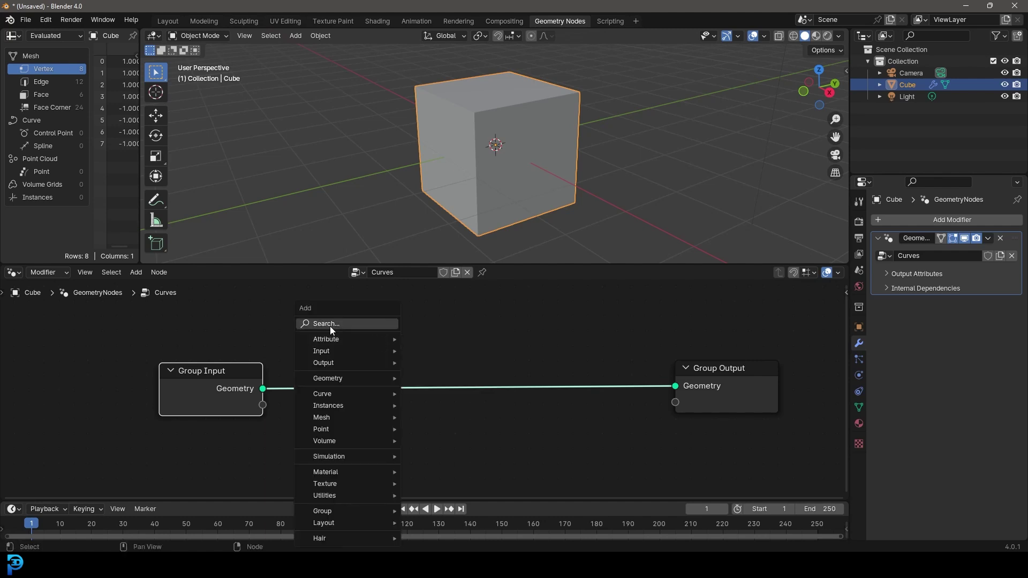
{"action": "left_click", "coordinate": [330, 326]}
{"action": "type", "text": "curve"}
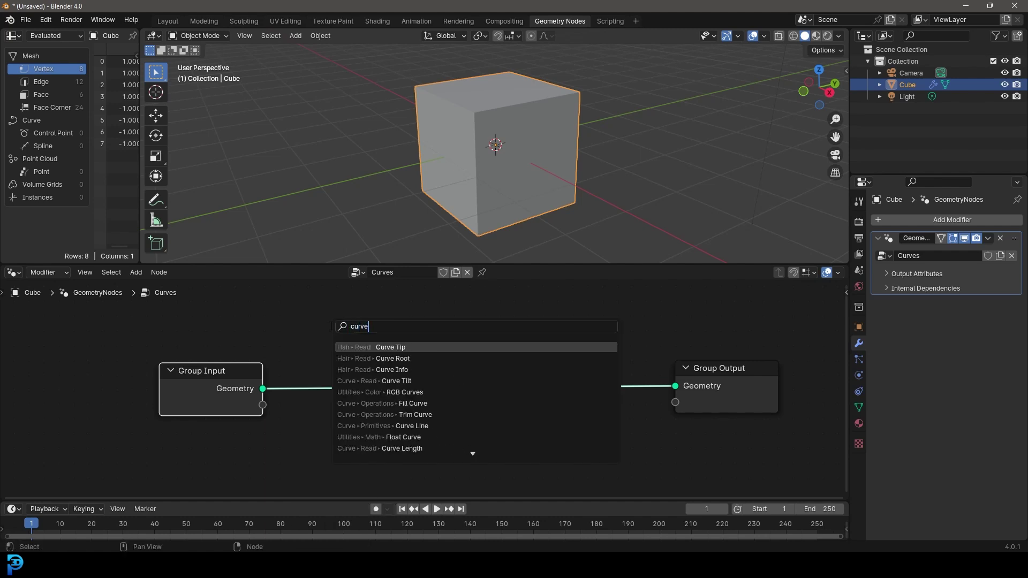
{"action": "type", "text": " line"}
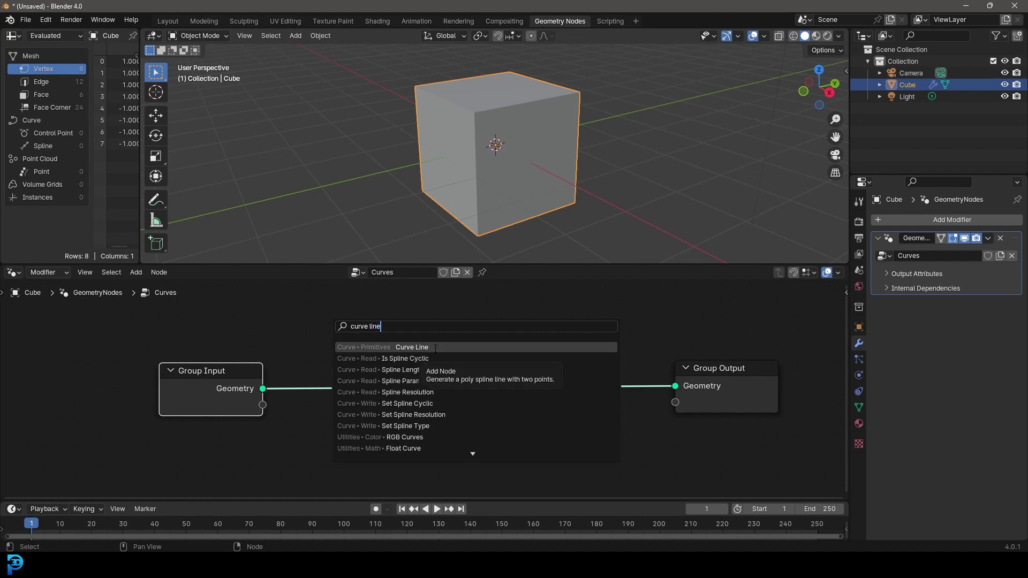
{"action": "left_click", "coordinate": [431, 347]}
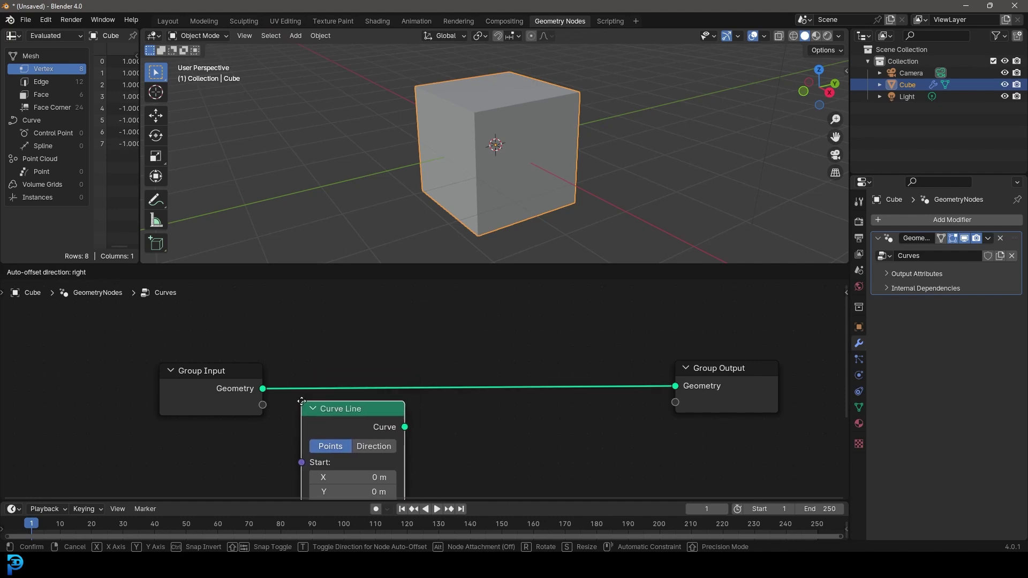
{"action": "left_click", "coordinate": [339, 400]}
Add a Mesh Line node beside the Curve Line node, leaving it unconnected.
{"action": "scroll", "coordinate": [338, 401], "scroll_direction": "down", "scroll_amount": 2}
{"action": "middle_click_drag", "start_coordinate": [339, 400], "coordinate": [339, 346]}
{"action": "scroll", "coordinate": [345, 323], "scroll_direction": "up", "scroll_amount": 2}
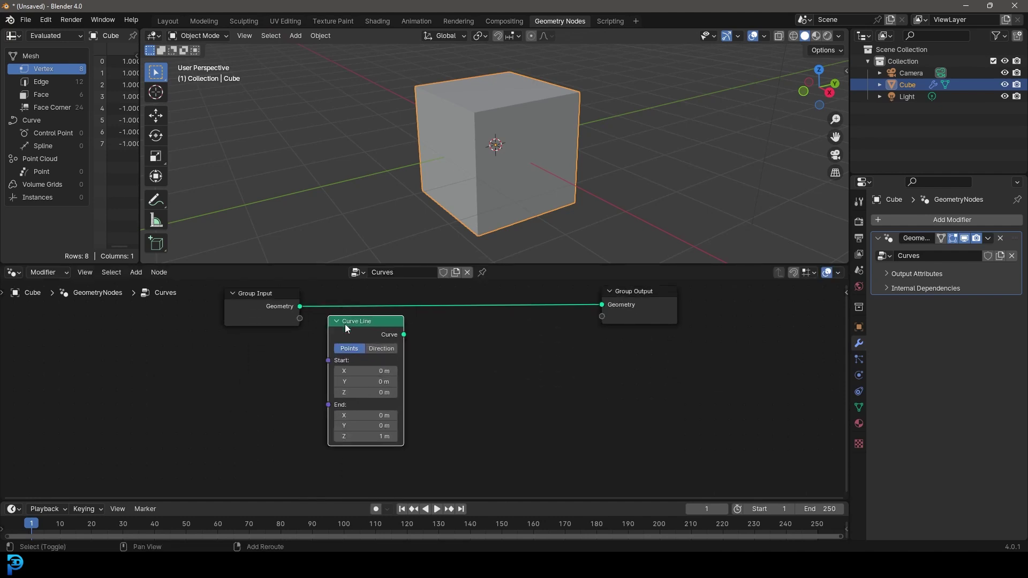
{"action": "key", "text": "shift+a"}
{"action": "left_click", "coordinate": [345, 323]}
{"action": "type", "text": "me"}
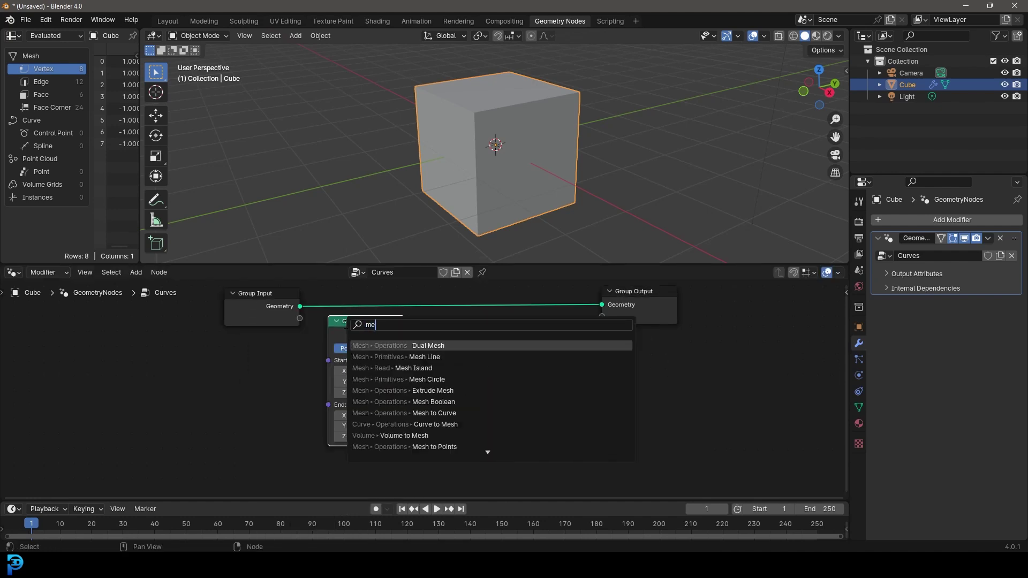
{"action": "type", "text": "sh line"}
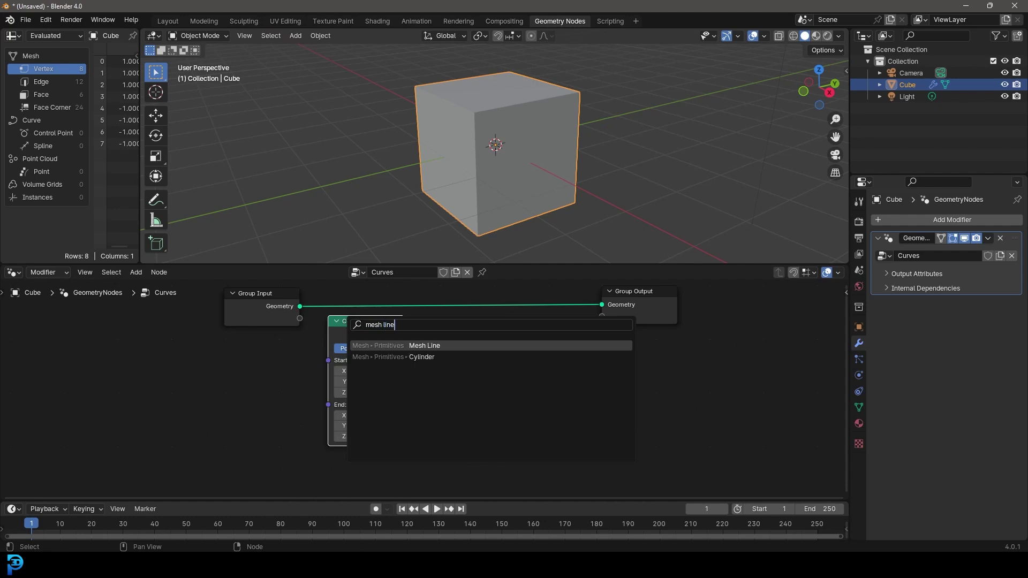
{"action": "left_click", "coordinate": [399, 345]}
{"action": "left_click", "coordinate": [428, 347]}
Compare the settings of the Curve Line and Mesh Line nodes.
{"action": "middle_click_drag", "start_coordinate": [536, 387], "coordinate": [522, 343]}
{"action": "scroll", "coordinate": [482, 340], "scroll_direction": "up", "scroll_amount": 2}
{"action": "middle_click_drag", "start_coordinate": [450, 335], "coordinate": [449, 393]}
{"action": "left_click", "coordinate": [328, 327]}
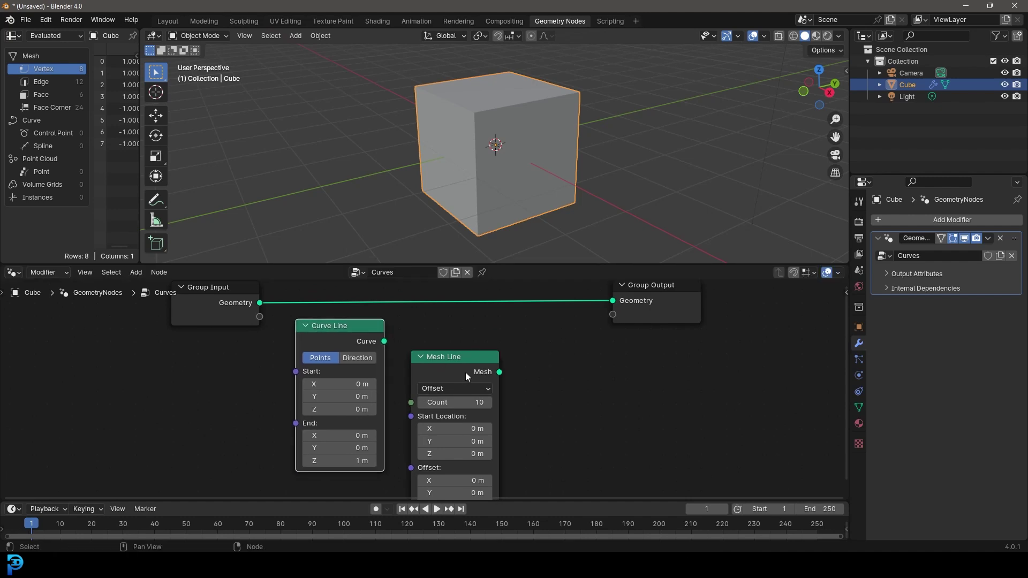
{"action": "middle_click_drag", "start_coordinate": [465, 371], "coordinate": [453, 327]}
{"action": "left_click_drag", "start_coordinate": [453, 327], "coordinate": [439, 326]}
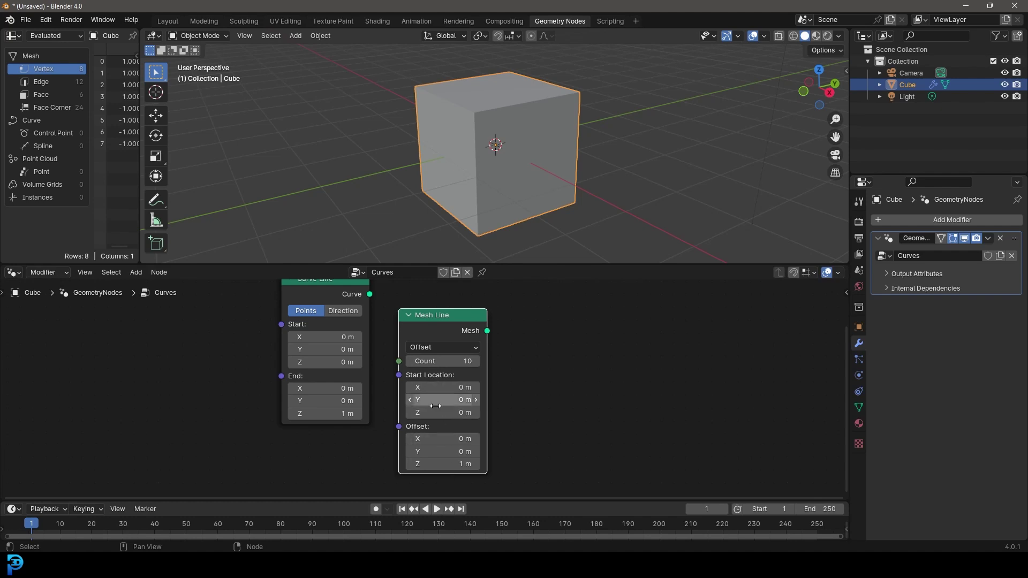
Delete the Mesh Line node, keeping the Curve Line node.
{"action": "key", "text": "Home"}
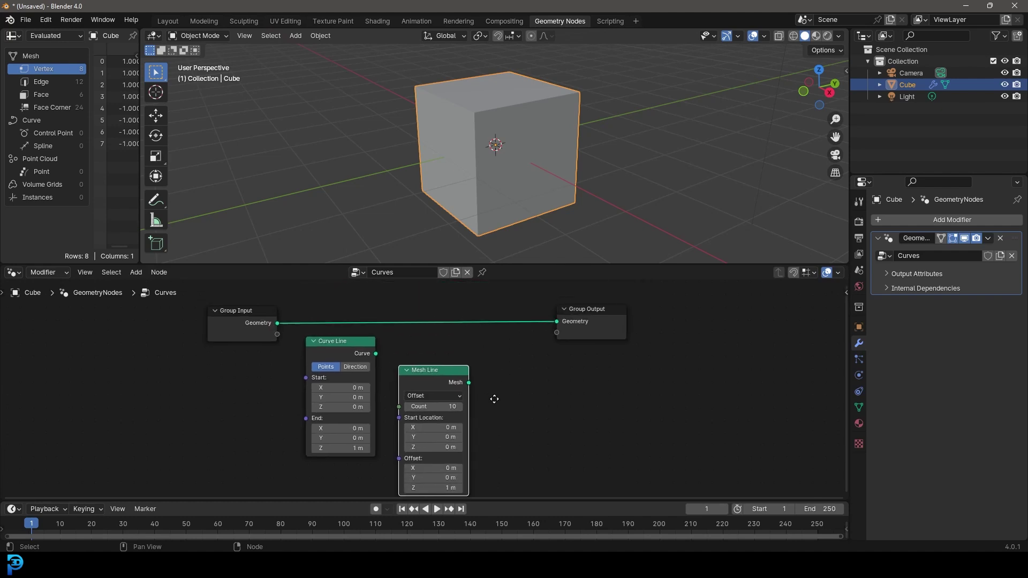
{"action": "left_click_drag", "start_coordinate": [426, 378], "coordinate": [427, 368]}
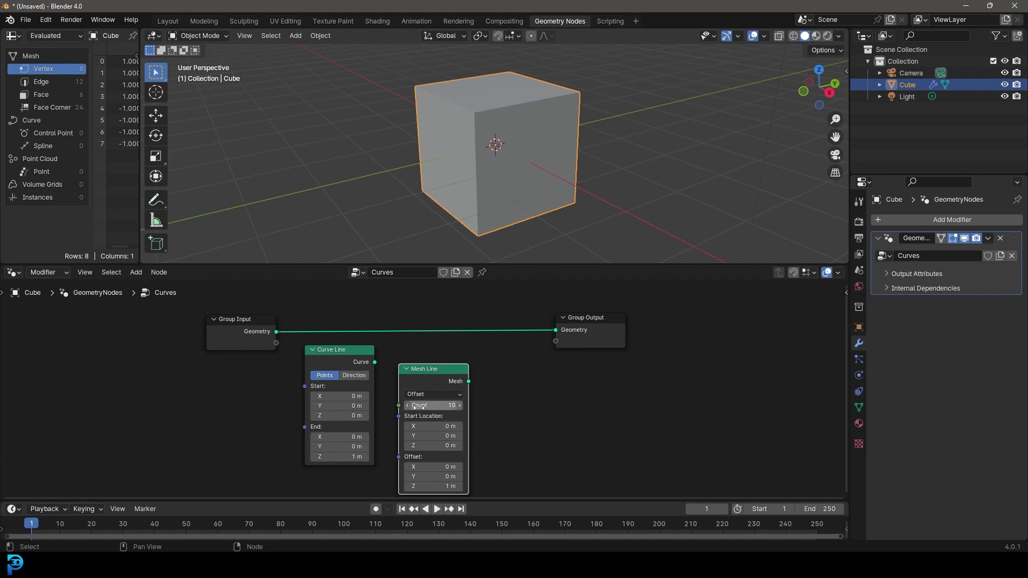
{"action": "scroll", "coordinate": [332, 351], "scroll_direction": "up", "scroll_amount": 2}
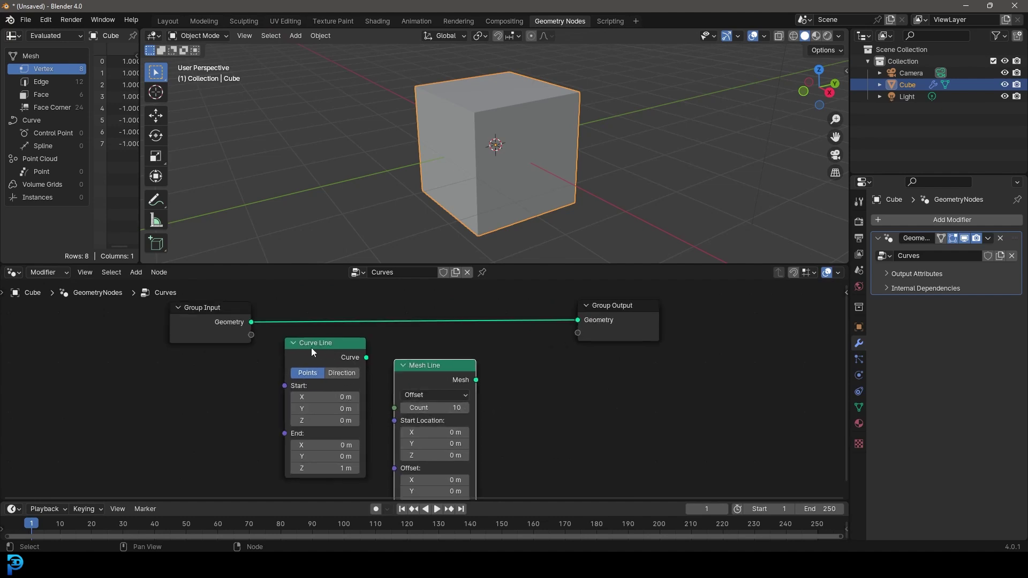
{"action": "left_click_drag", "start_coordinate": [365, 343], "coordinate": [363, 343]}
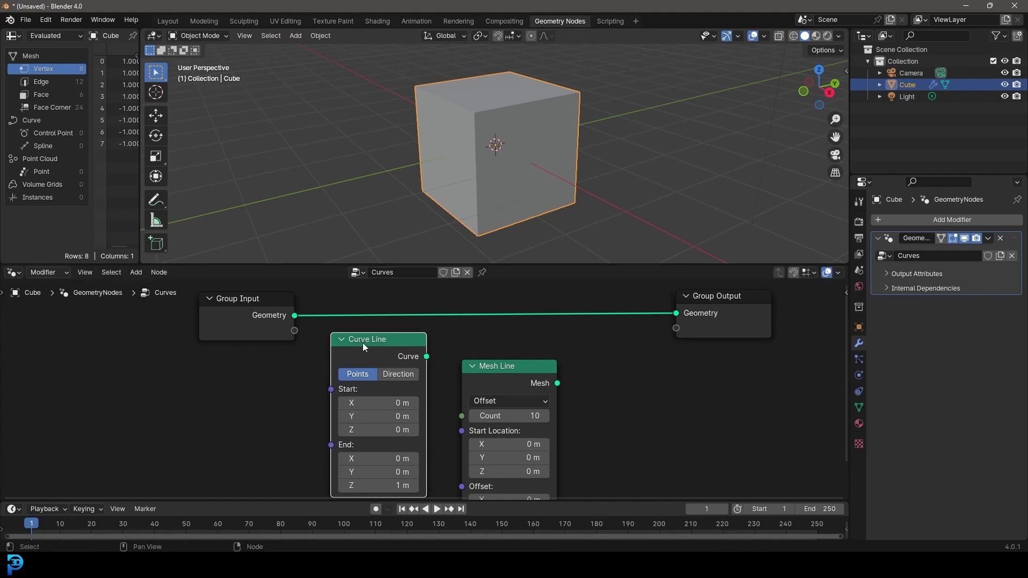
{"action": "left_click", "coordinate": [490, 366]}
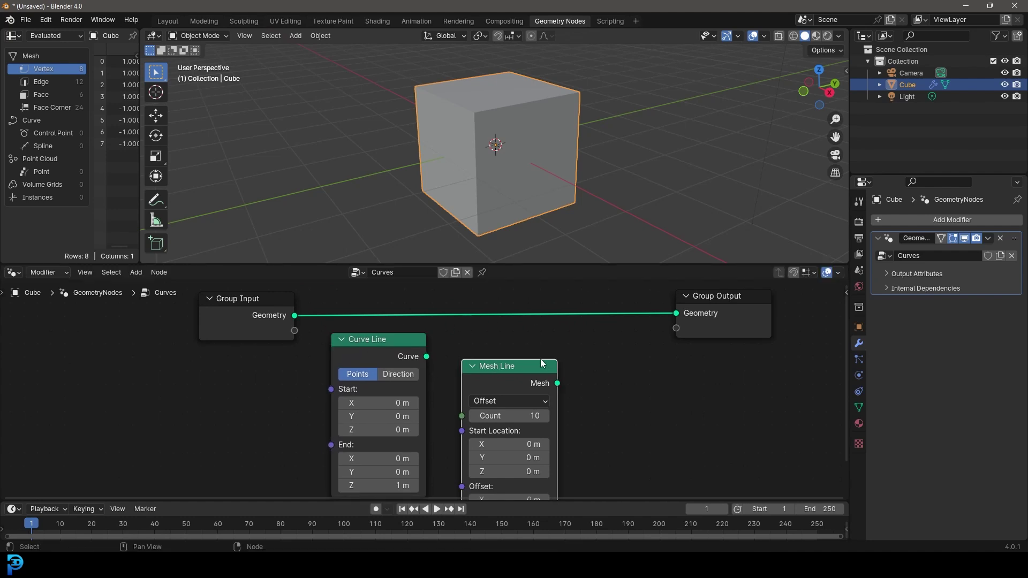
{"action": "key", "text": "x"}
Connect the Curve Line's Curve output to the Group Output's Geometry input, replacing the link from Group Input.
{"action": "scroll", "coordinate": [330, 354], "scroll_direction": "down", "scroll_amount": 5}
{"action": "middle_click_drag", "start_coordinate": [269, 355], "coordinate": [339, 390]}
{"action": "scroll", "coordinate": [343, 387], "scroll_direction": "up", "scroll_amount": 2}
{"action": "left_click", "coordinate": [354, 373]}
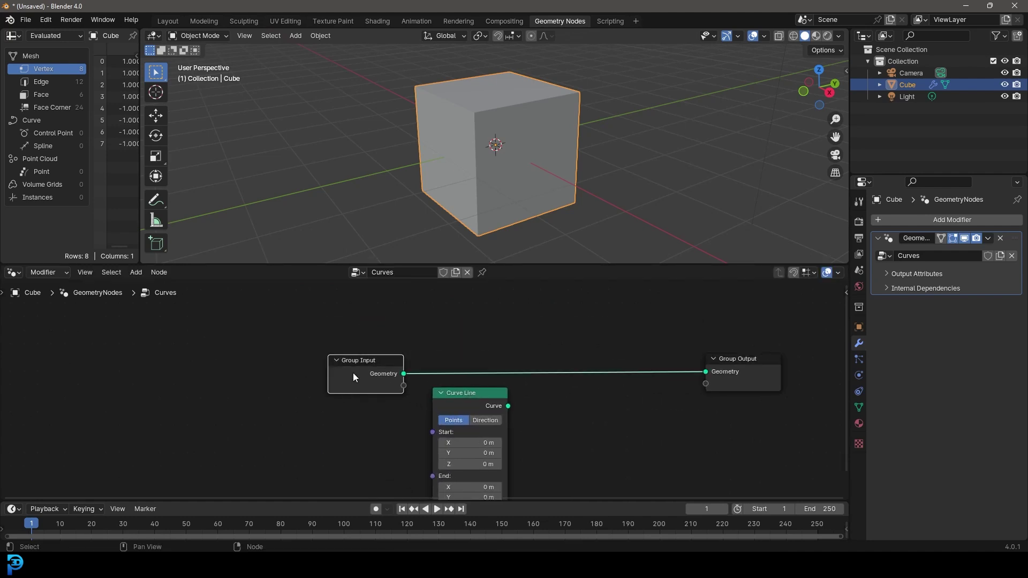
{"action": "left_click_drag", "start_coordinate": [352, 372], "coordinate": [307, 366]}
{"action": "left_click_drag", "start_coordinate": [735, 372], "coordinate": [740, 363]}
{"action": "middle_click_drag", "start_coordinate": [484, 410], "coordinate": [442, 380]}
{"action": "left_click_drag", "start_coordinate": [416, 371], "coordinate": [384, 314]}
Move the unused Group Input node far aside and line up the Curve Line and Group Output nodes closer together.
{"action": "left_click", "coordinate": [279, 341]}
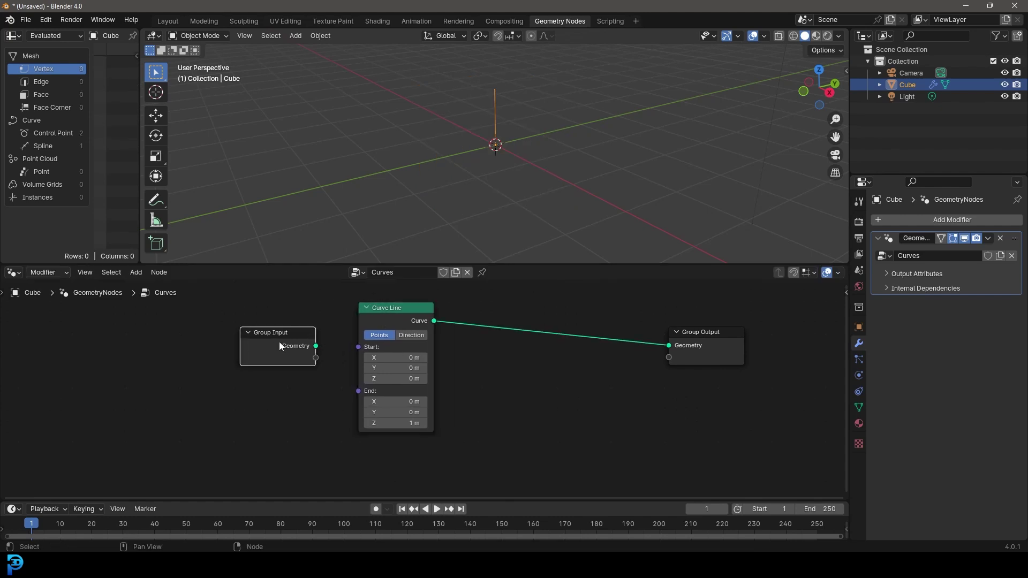
{"action": "left_click_drag", "start_coordinate": [279, 342], "coordinate": [1, 341]}
{"action": "left_click_drag", "start_coordinate": [432, 315], "coordinate": [404, 336]}
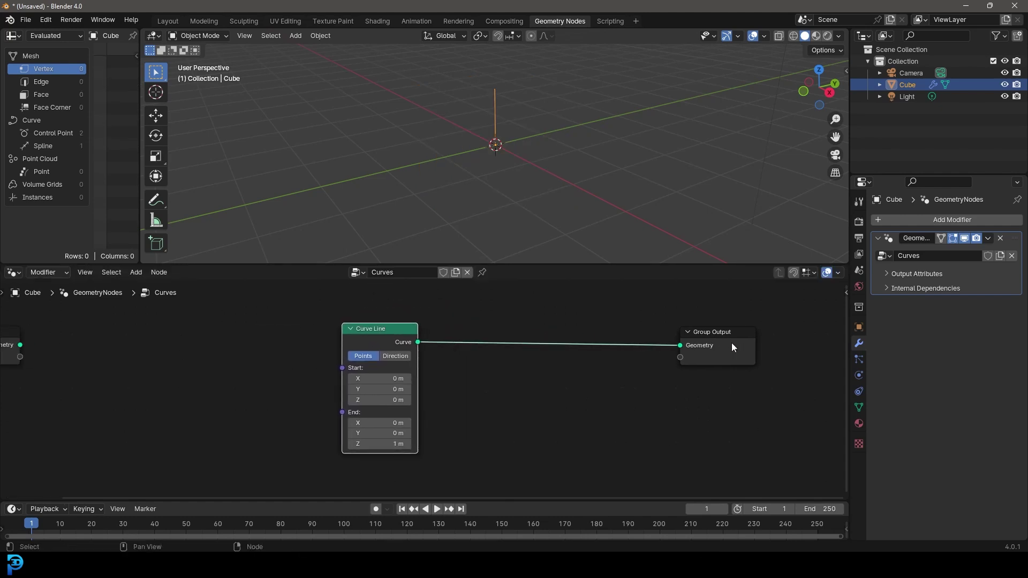
{"action": "left_click_drag", "start_coordinate": [731, 343], "coordinate": [639, 337]}
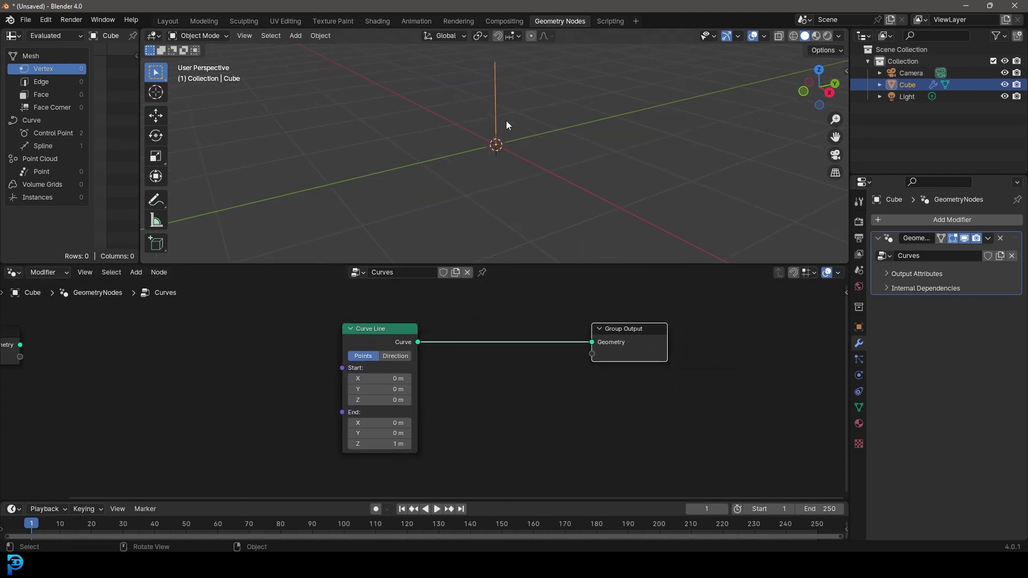
Examine the line in the viewport against the Curve Line node's Start and End coordinates.
{"action": "middle_click_drag", "start_coordinate": [514, 117], "coordinate": [499, 149]}
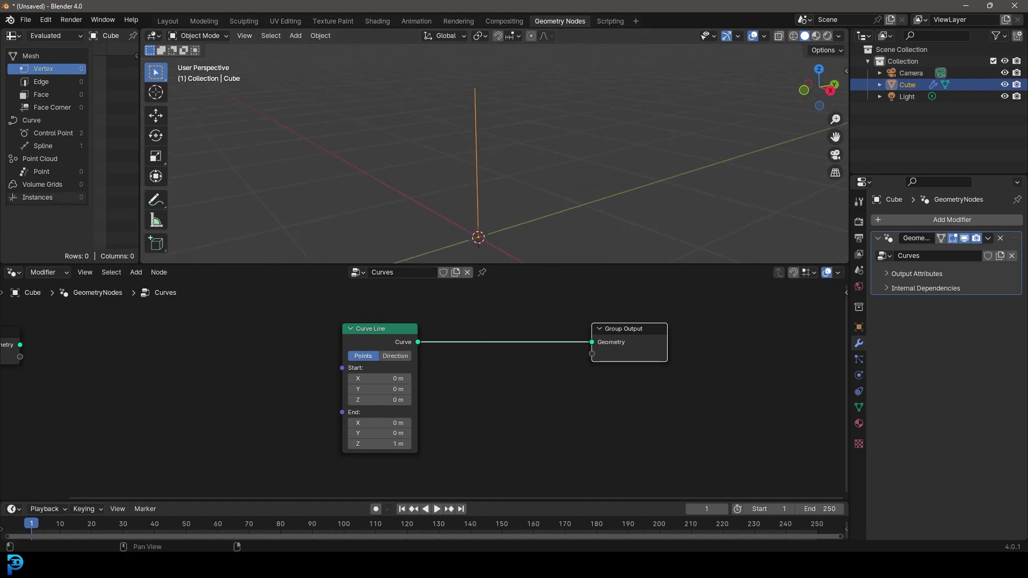
{"action": "scroll", "coordinate": [373, 386], "scroll_direction": "up", "scroll_amount": 2}
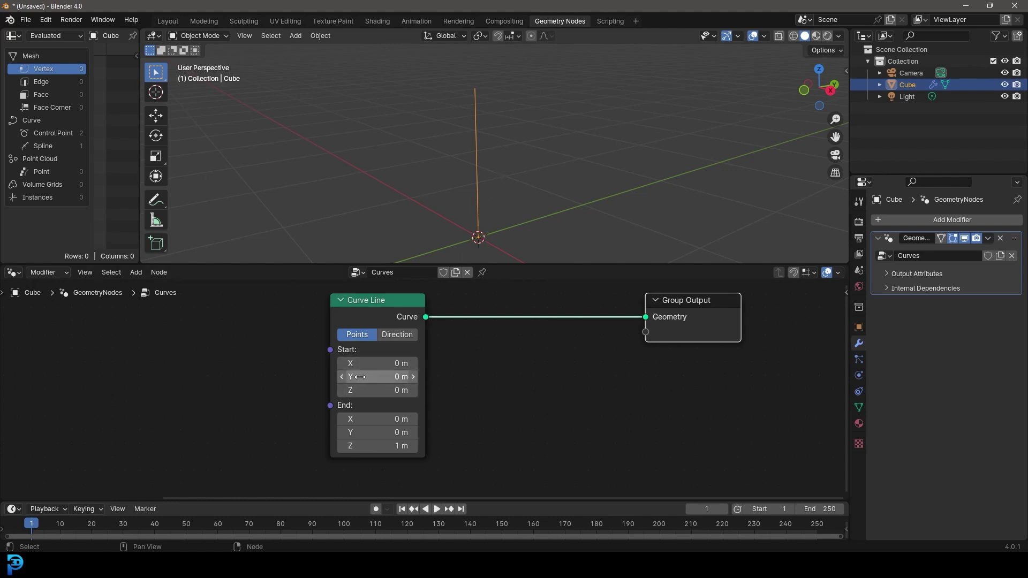
{"action": "middle_click_drag", "start_coordinate": [455, 236], "coordinate": [437, 135]}
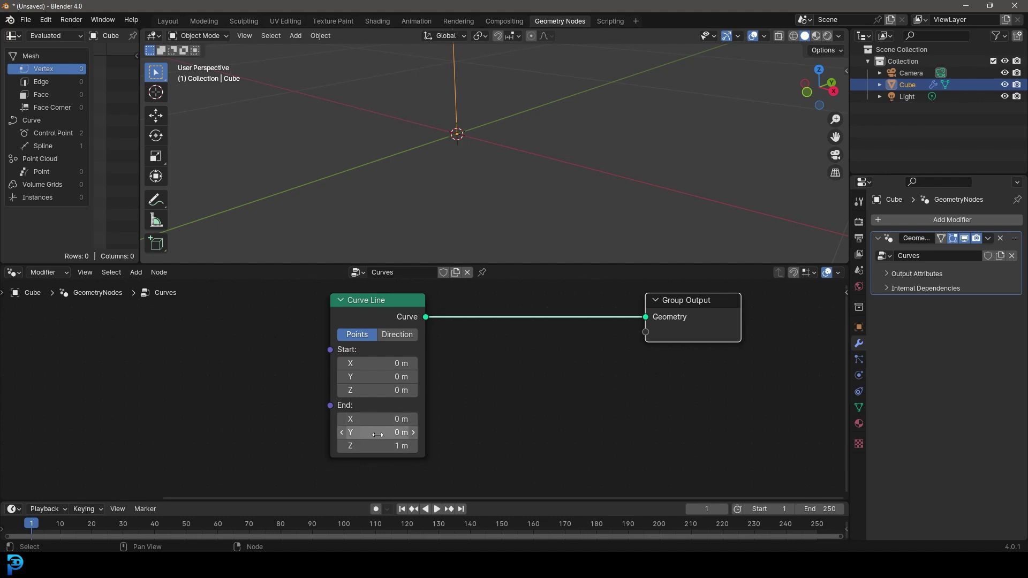
{"action": "middle_click_drag", "start_coordinate": [460, 169], "coordinate": [496, 155]}
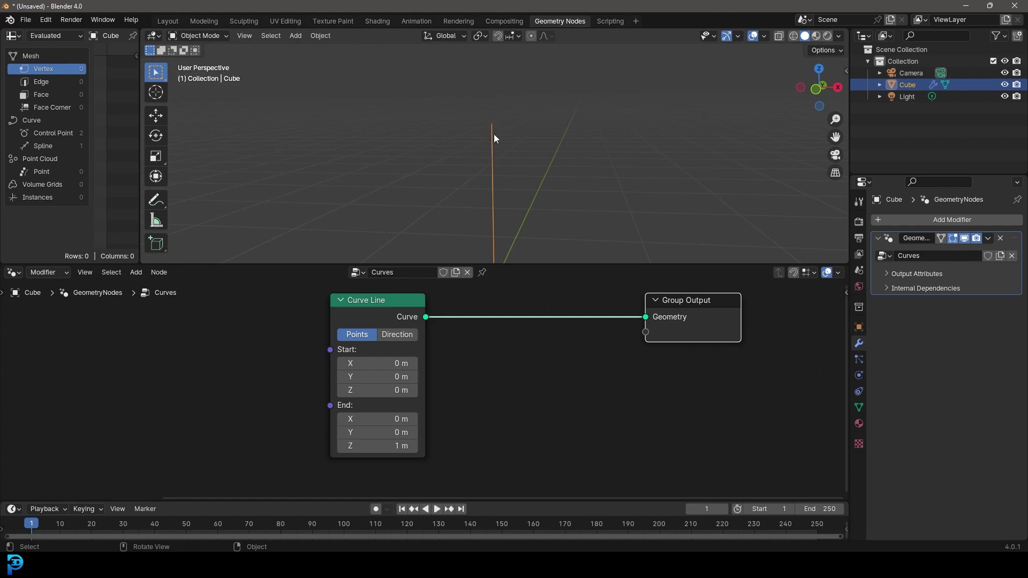
{"action": "scroll", "coordinate": [493, 134], "scroll_direction": "down", "scroll_amount": 2}
{"action": "middle_click_drag", "start_coordinate": [474, 176], "coordinate": [468, 167]}
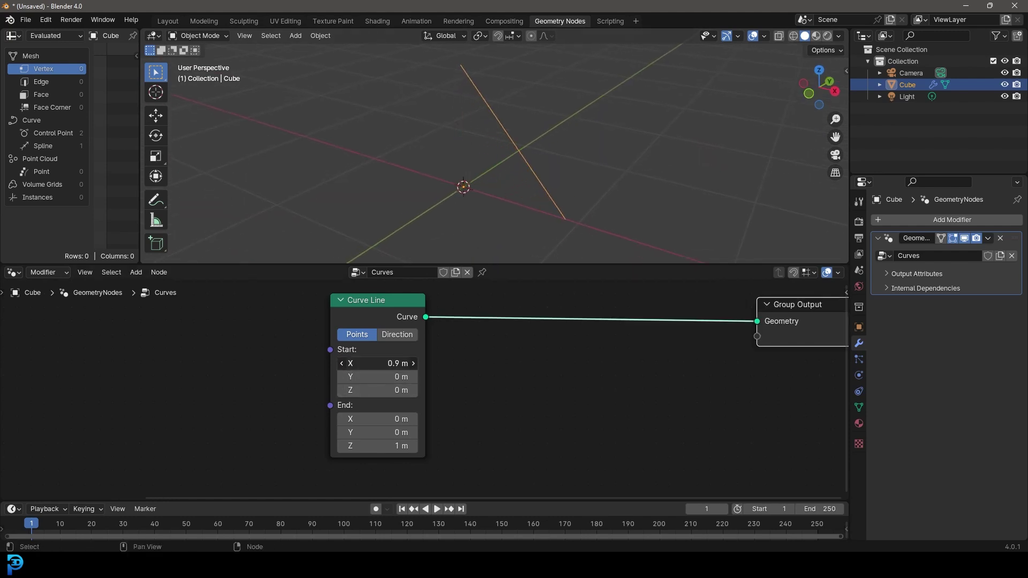
Try the Curve Line with Start X -0.6, Y 0.3, Z 1.4 m and End X -0.1 m, and undo these changes.
{"action": "left_click", "coordinate": [342, 363]}
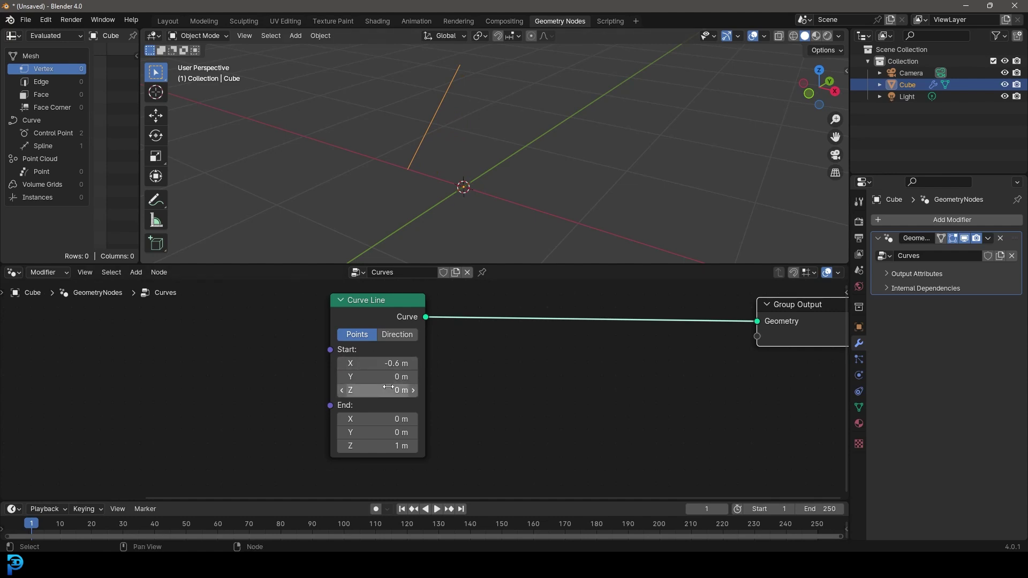
{"action": "left_click_drag", "start_coordinate": [376, 377], "coordinate": [449, 390]}
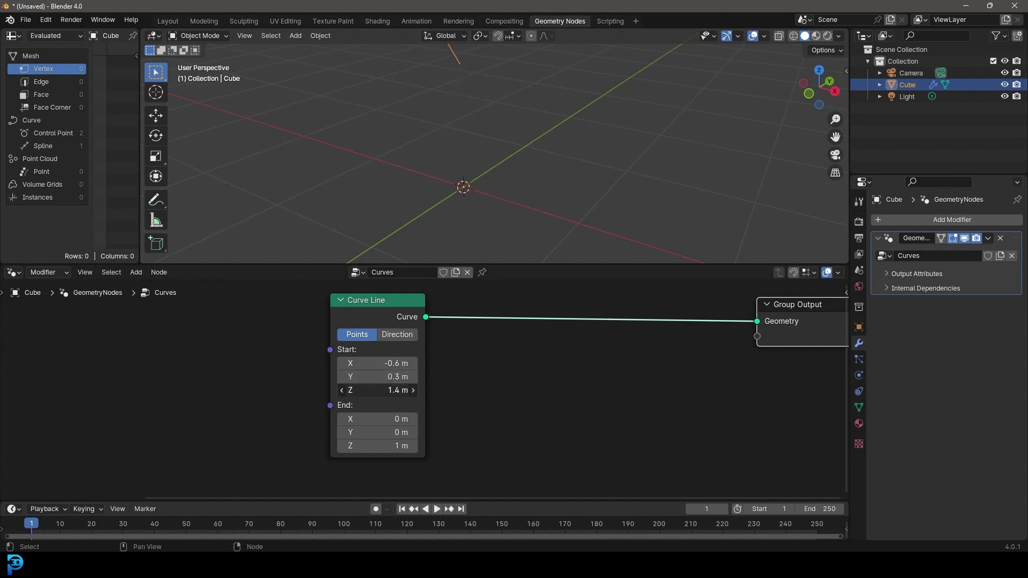
{"action": "middle_click_drag", "start_coordinate": [434, 144], "coordinate": [457, 132]}
{"action": "left_click_drag", "start_coordinate": [376, 422], "coordinate": [440, 422]}
{"action": "left_click_drag", "start_coordinate": [378, 419], "coordinate": [329, 419]}
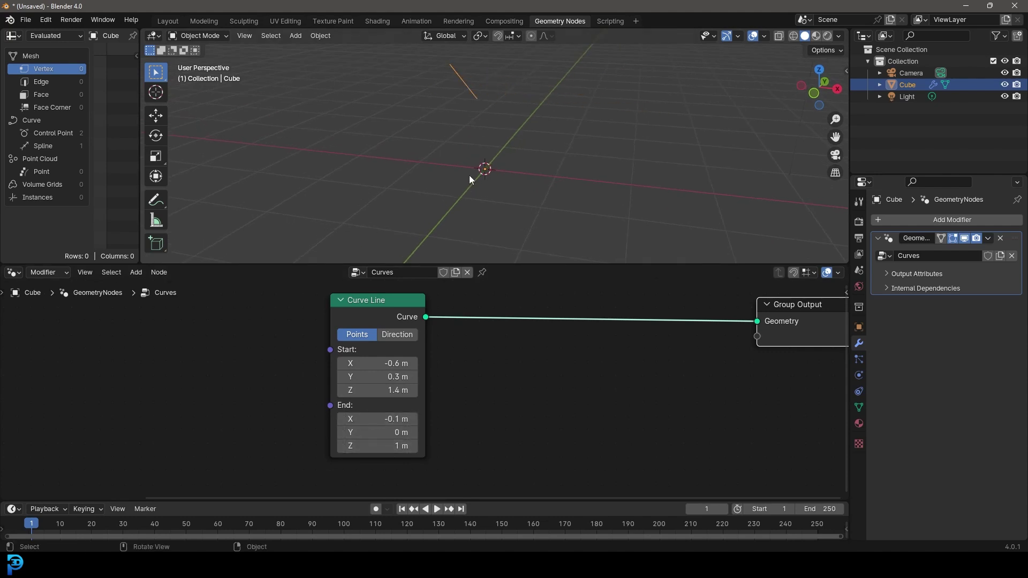
{"action": "key", "text": "ctrl+z"}
{"action": "middle_click_drag", "start_coordinate": [474, 178], "coordinate": [485, 180]}
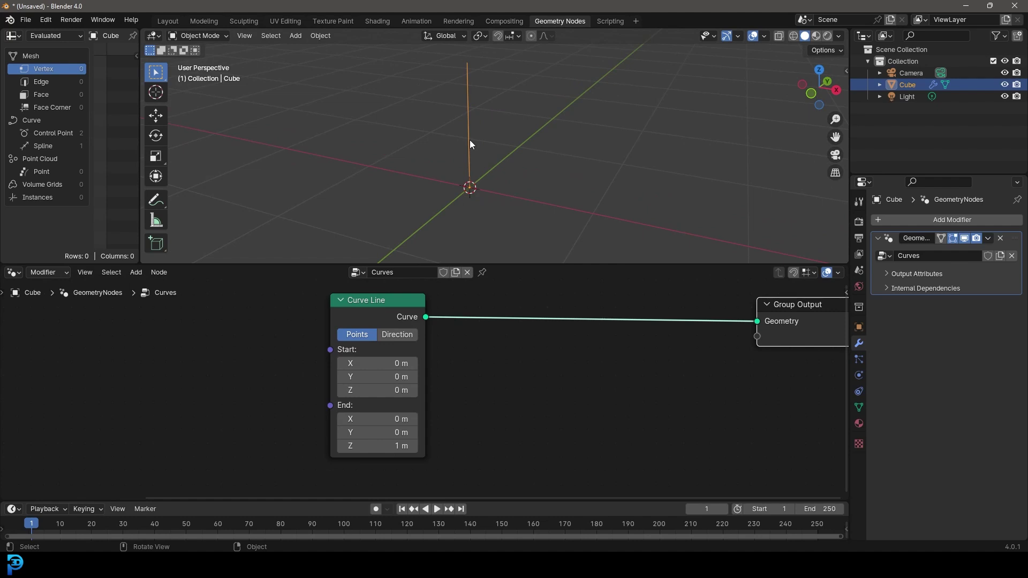
Insert a Resample Curve node between Curve Line and Group Output, and space the Curve Line and Resample Curve nodes apart.
{"action": "middle_click_drag", "start_coordinate": [367, 313], "coordinate": [293, 303]}
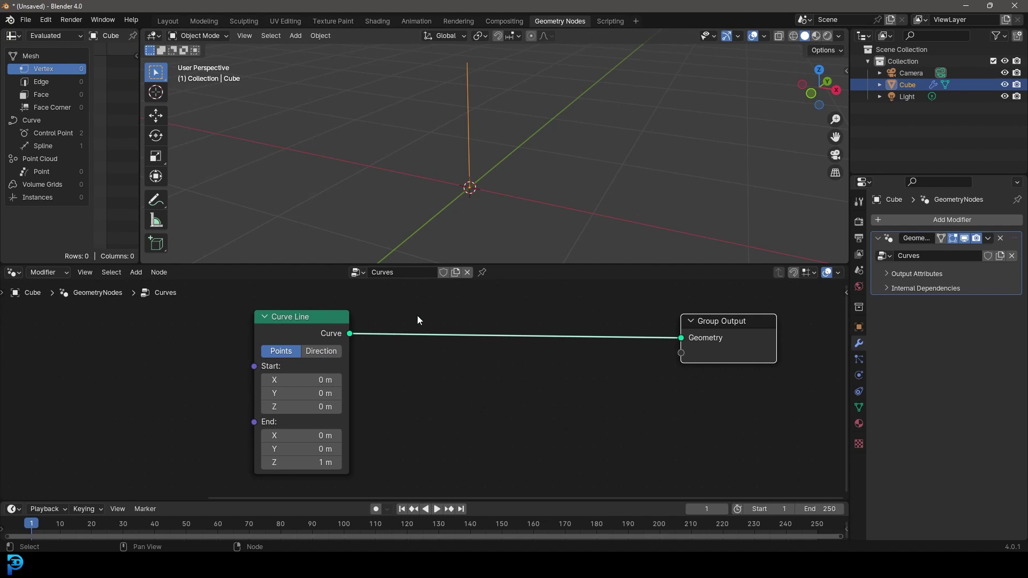
{"action": "middle_click_drag", "start_coordinate": [418, 320], "coordinate": [400, 343]}
{"action": "key", "text": "shift+a"}
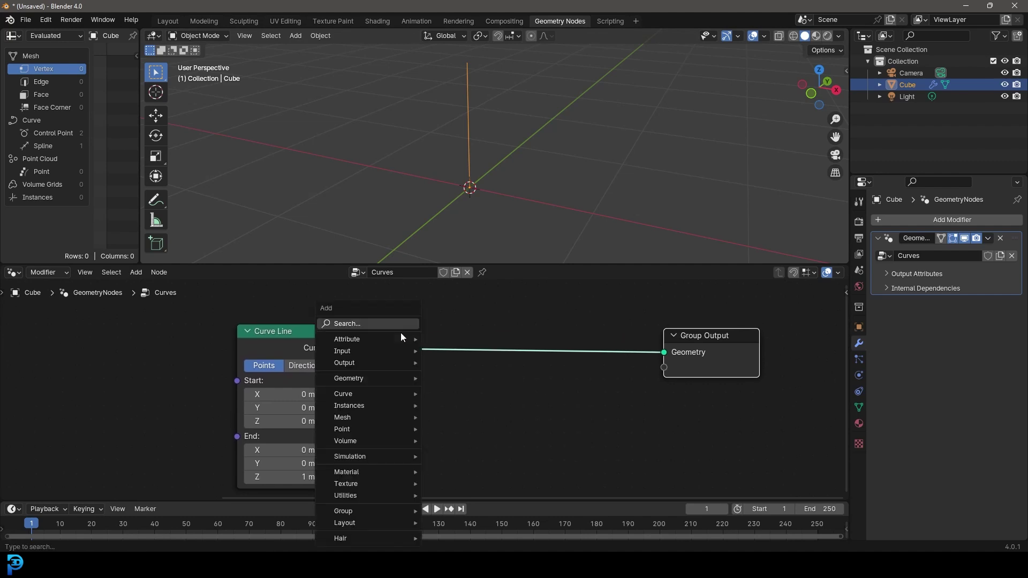
{"action": "left_click", "coordinate": [400, 332]}
{"action": "type", "text": "resa"}
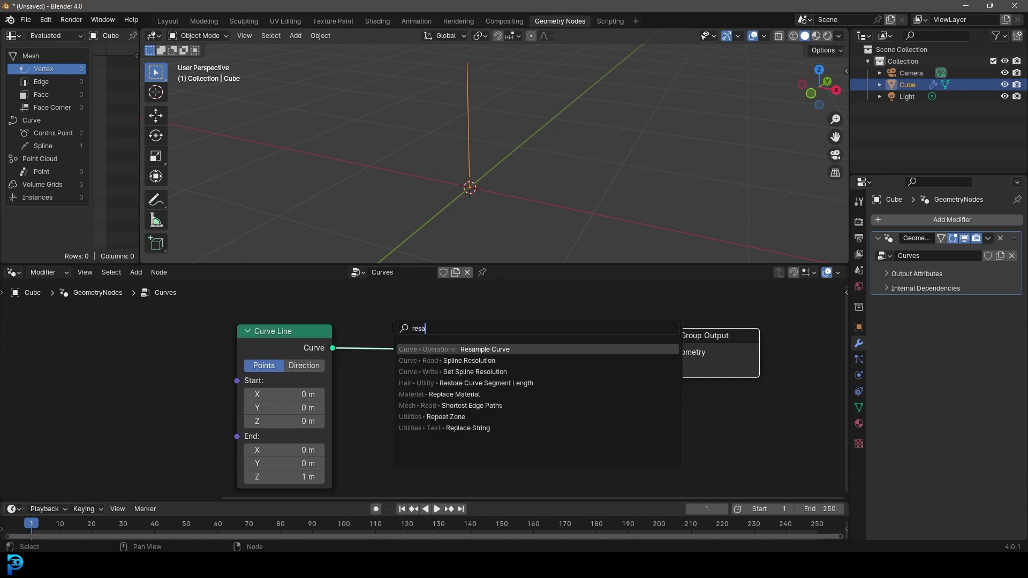
{"action": "type", "text": "mple"}
{"action": "left_click", "coordinate": [463, 349]}
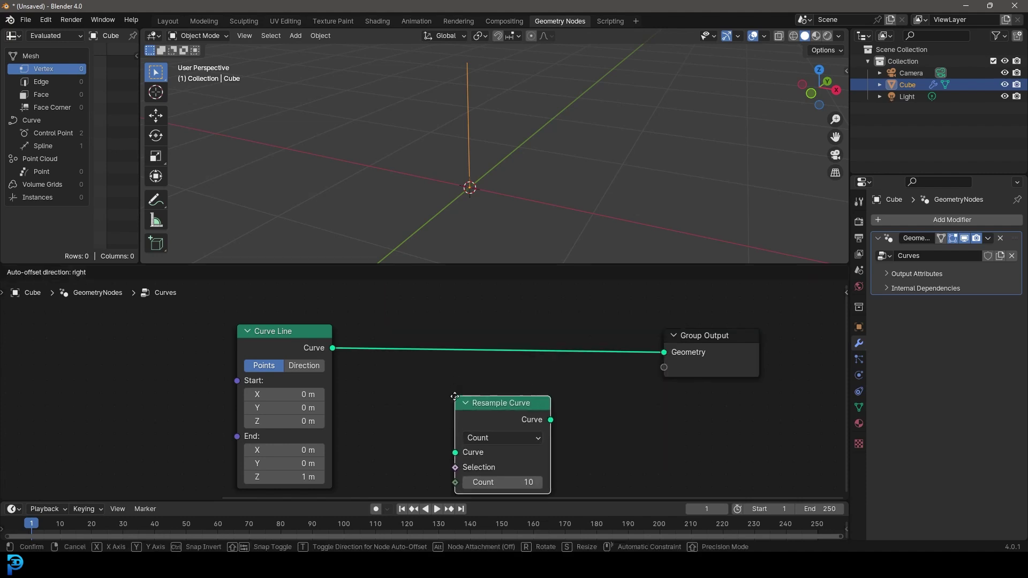
{"action": "left_click", "coordinate": [397, 332]}
{"action": "left_click_drag", "start_coordinate": [295, 337], "coordinate": [254, 335]}
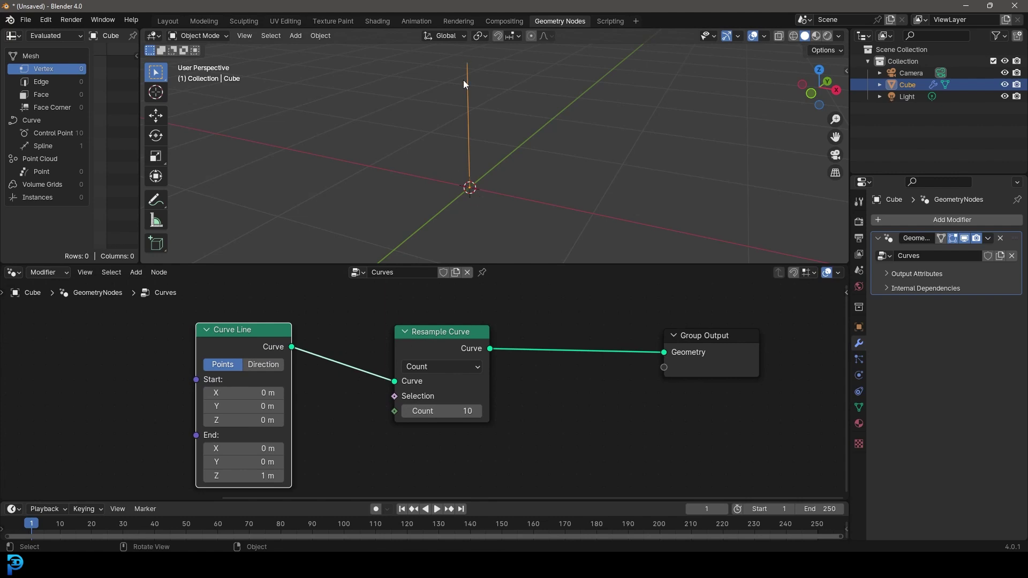
{"action": "left_click_drag", "start_coordinate": [406, 347], "coordinate": [367, 344]}
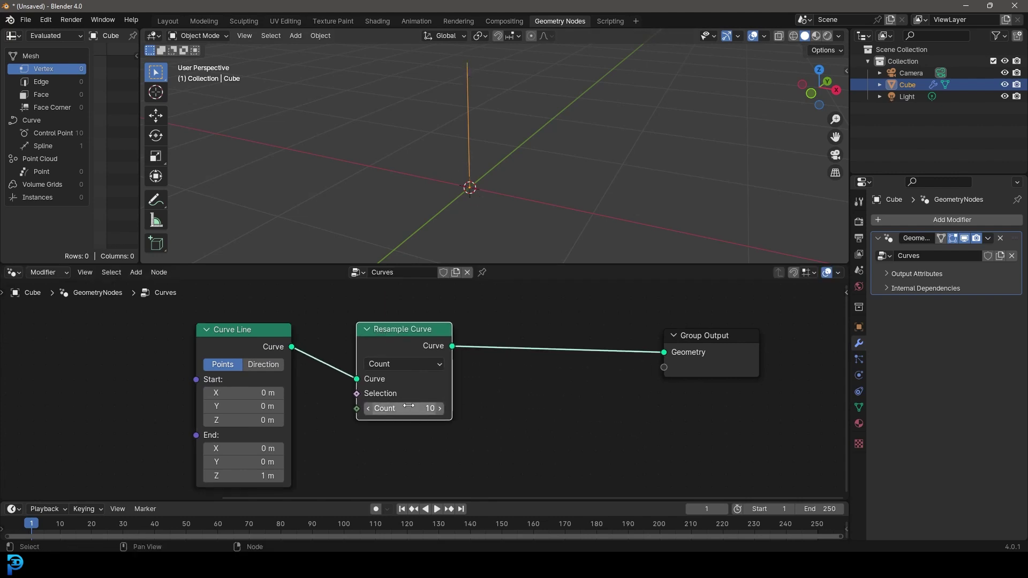
{"action": "middle_click_drag", "start_coordinate": [389, 432], "coordinate": [471, 403]}
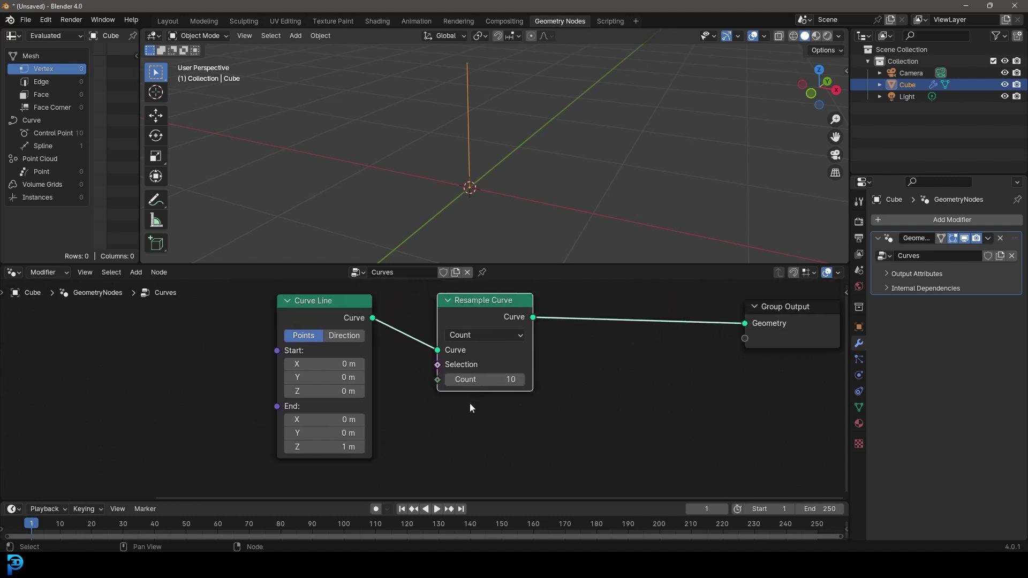
{"action": "left_click_drag", "start_coordinate": [338, 314], "coordinate": [305, 304]}
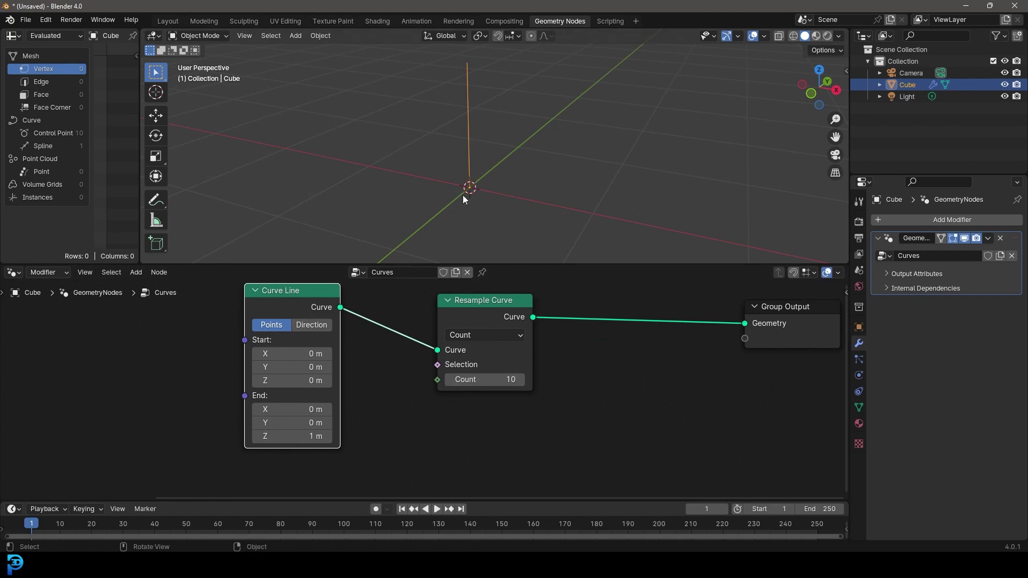
Make room before the Group Output node and insert a Set Position node after Resample Curve.
{"action": "scroll", "coordinate": [561, 350], "scroll_direction": "down", "scroll_amount": 4}
{"action": "middle_click_drag", "start_coordinate": [562, 350], "coordinate": [370, 378]}
{"action": "scroll", "coordinate": [370, 378], "scroll_direction": "up", "scroll_amount": 1}
{"action": "left_click_drag", "start_coordinate": [535, 359], "coordinate": [615, 354]}
{"action": "scroll", "coordinate": [415, 348], "scroll_direction": "up", "scroll_amount": 1}
{"action": "key", "text": "shift+a"}
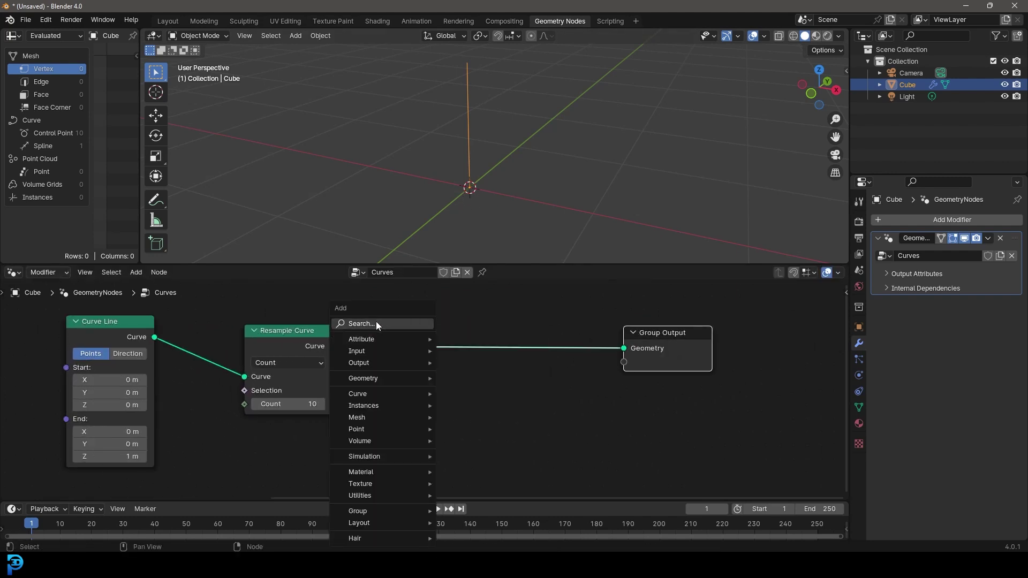
{"action": "left_click", "coordinate": [376, 321]}
{"action": "type", "text": "set po"}
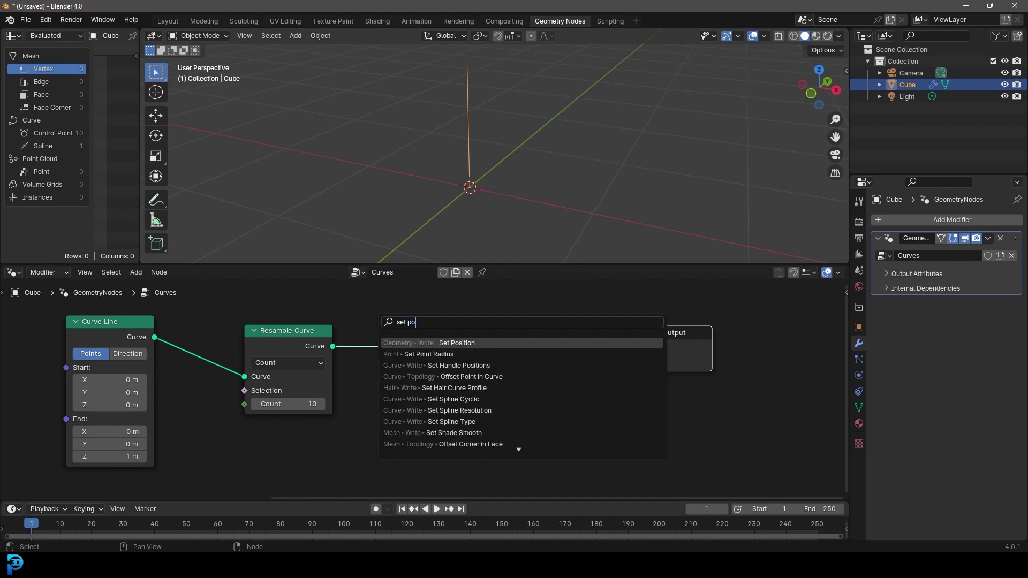
{"action": "left_click", "coordinate": [425, 342]}
{"action": "left_click", "coordinate": [426, 316]}
{"action": "scroll", "coordinate": [415, 389], "scroll_direction": "down", "scroll_amount": 5}
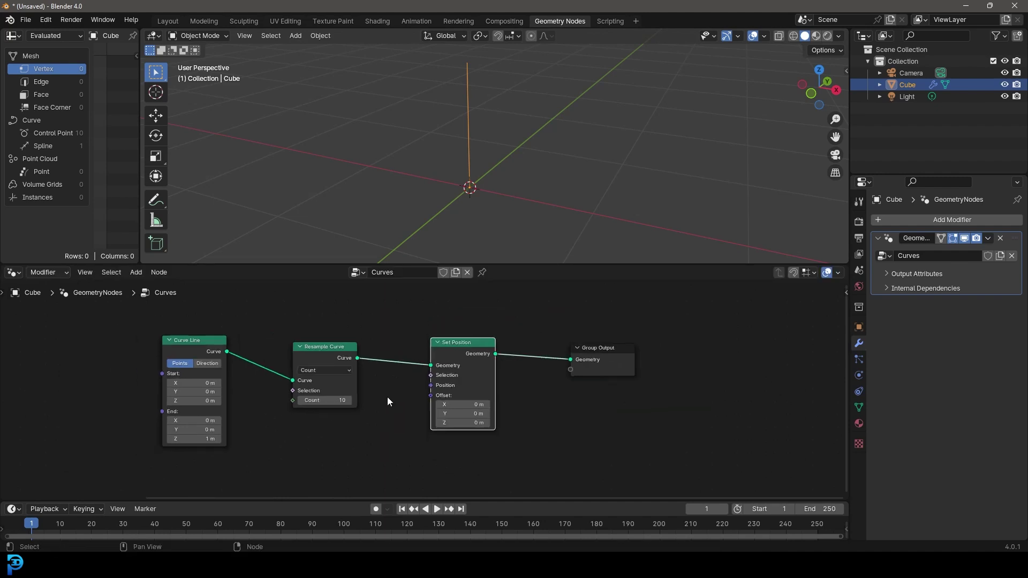
Add a Noise Texture node with its Color output connected to the Set Position node's Offset.
{"action": "middle_click_drag", "start_coordinate": [380, 405], "coordinate": [419, 389]}
{"action": "scroll", "coordinate": [419, 389], "scroll_direction": "up", "scroll_amount": 1}
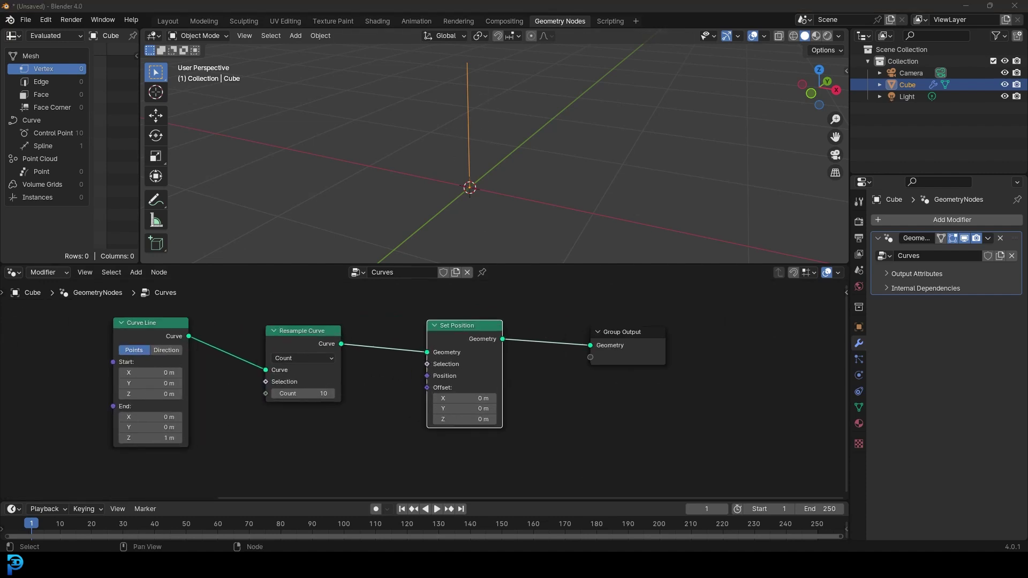
{"action": "middle_click_drag", "start_coordinate": [382, 405], "coordinate": [430, 357]}
{"action": "scroll", "coordinate": [438, 360], "scroll_direction": "up", "scroll_amount": 1}
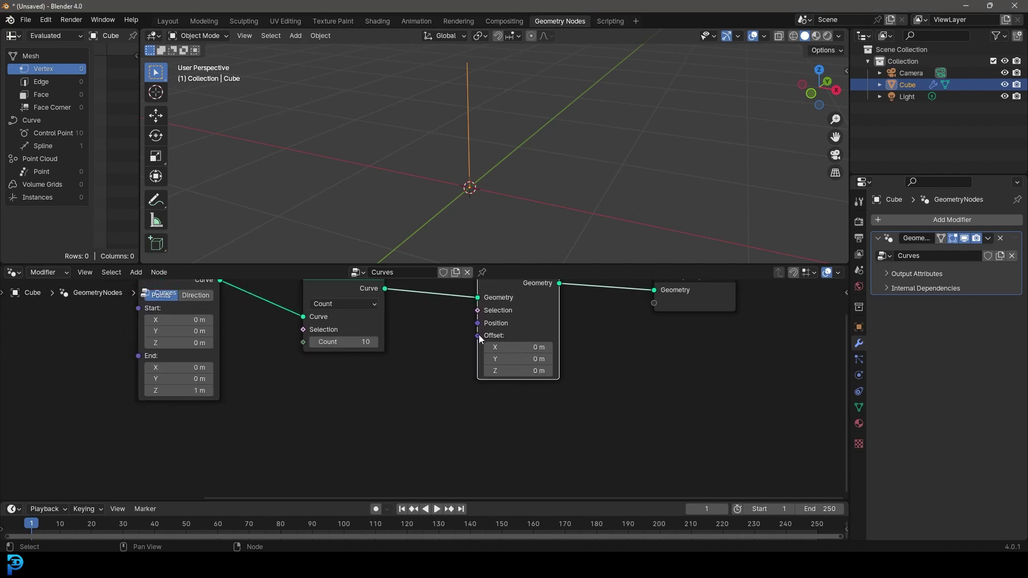
{"action": "left_click_drag", "start_coordinate": [477, 335], "coordinate": [354, 430]}
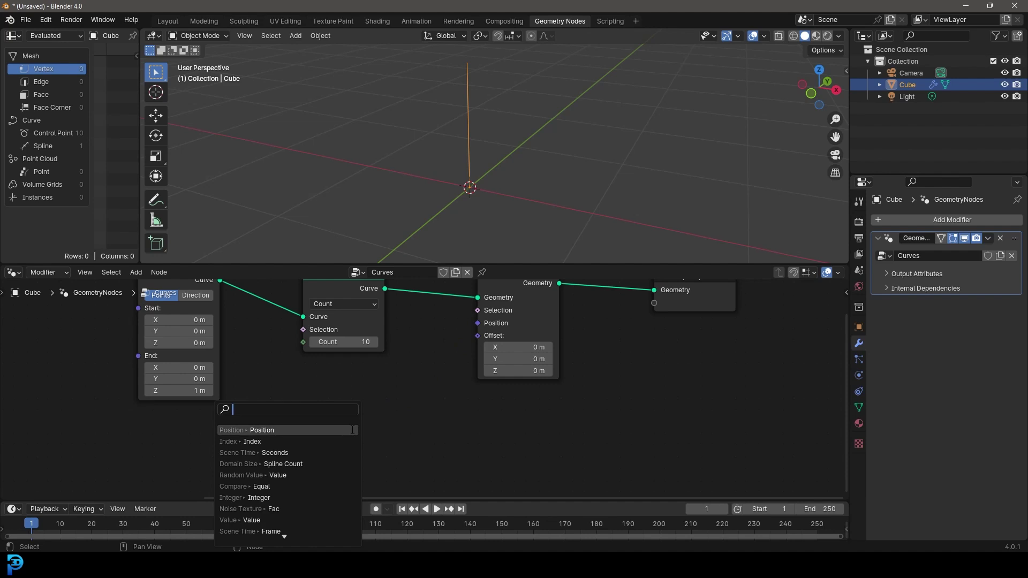
{"action": "type", "text": "noise"}
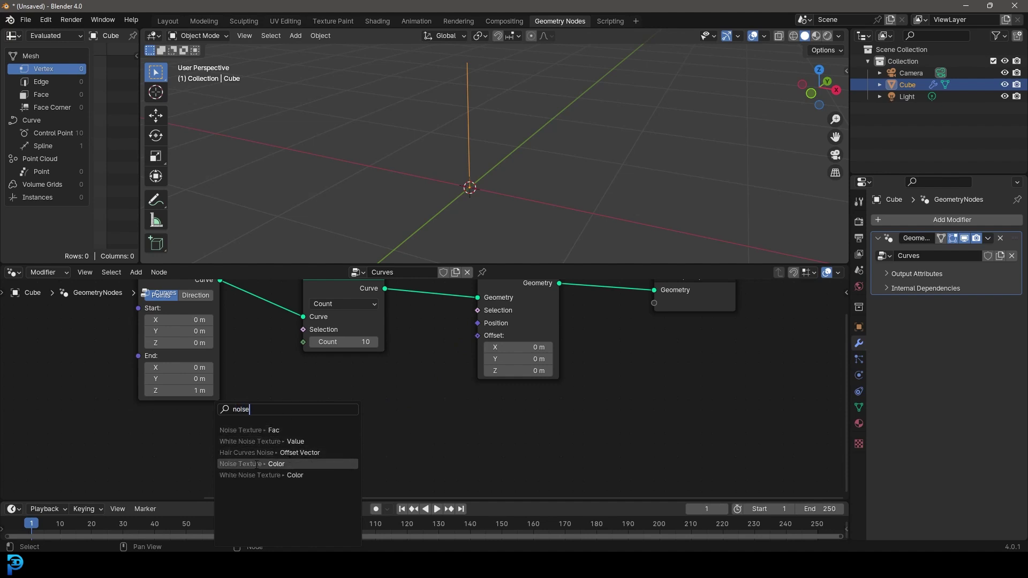
{"action": "left_click", "coordinate": [272, 470]}
{"action": "left_click", "coordinate": [260, 480]}
{"action": "middle_click_drag", "start_coordinate": [525, 161], "coordinate": [470, 152]}
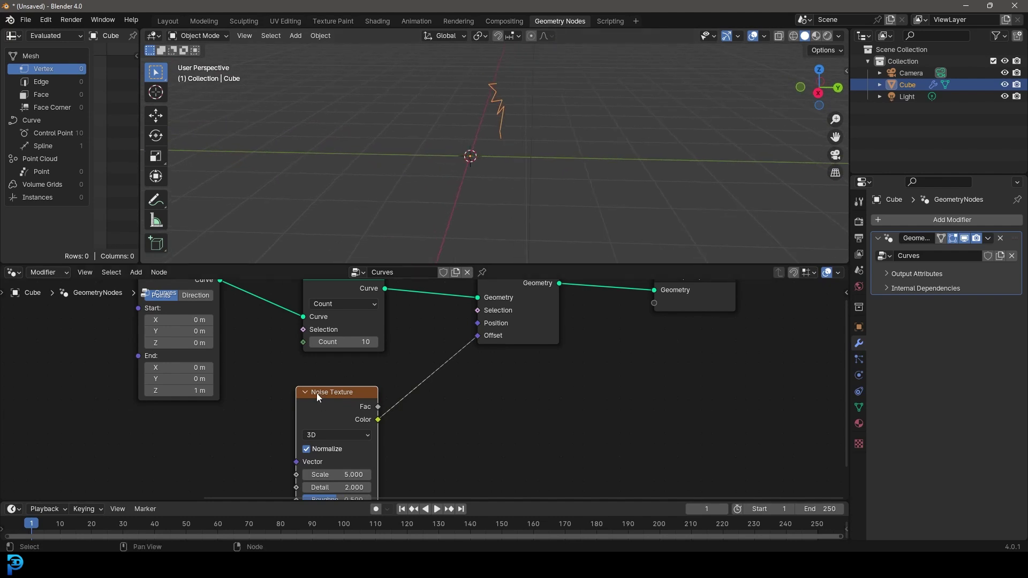
{"action": "middle_click_drag", "start_coordinate": [353, 406], "coordinate": [378, 341]}
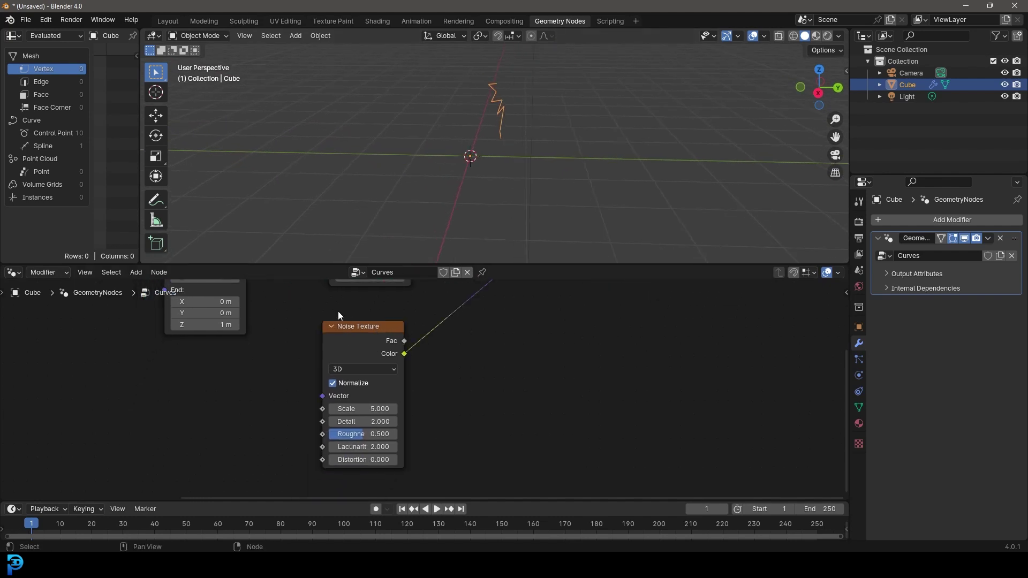
Move the Noise Texture node out of the way and insert a Vector Math node between it and Set Position.
{"action": "left_click_drag", "start_coordinate": [350, 346], "coordinate": [315, 380]}
{"action": "scroll", "coordinate": [405, 325], "scroll_direction": "up", "scroll_amount": 1}
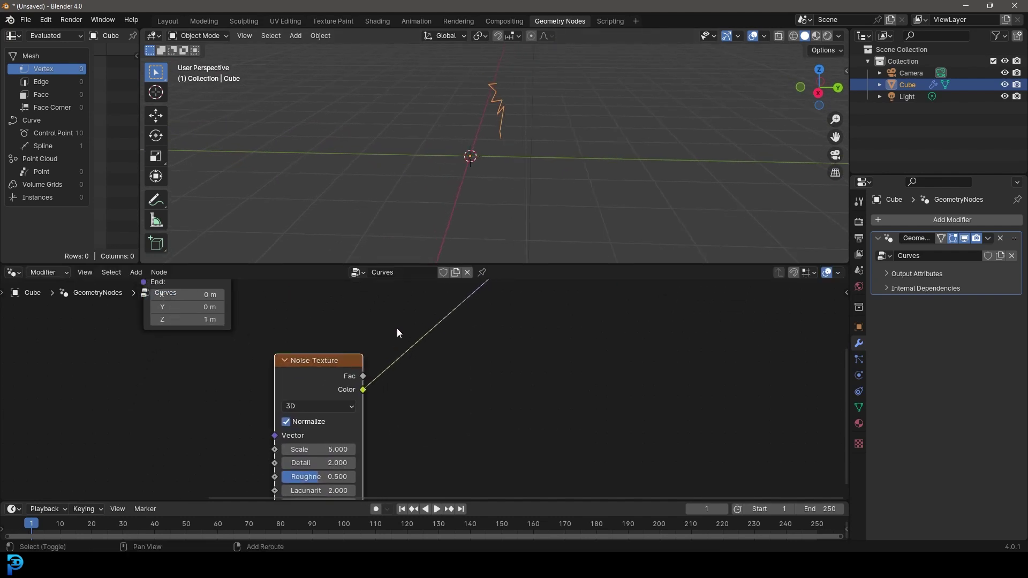
{"action": "key", "text": "shift+a"}
{"action": "left_click", "coordinate": [383, 329]}
{"action": "type", "text": "vecto"}
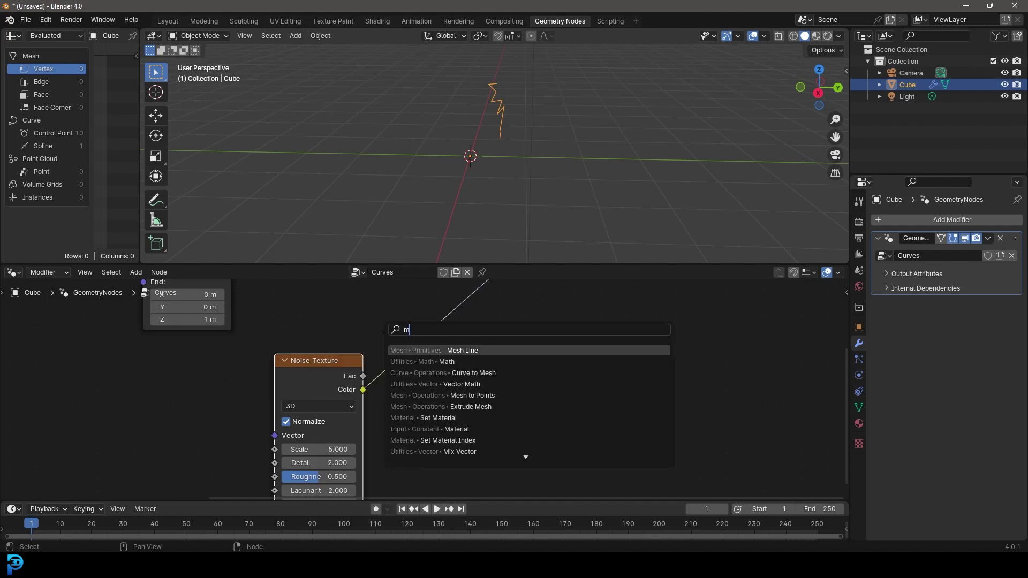
{"action": "type", "text": "r m"}
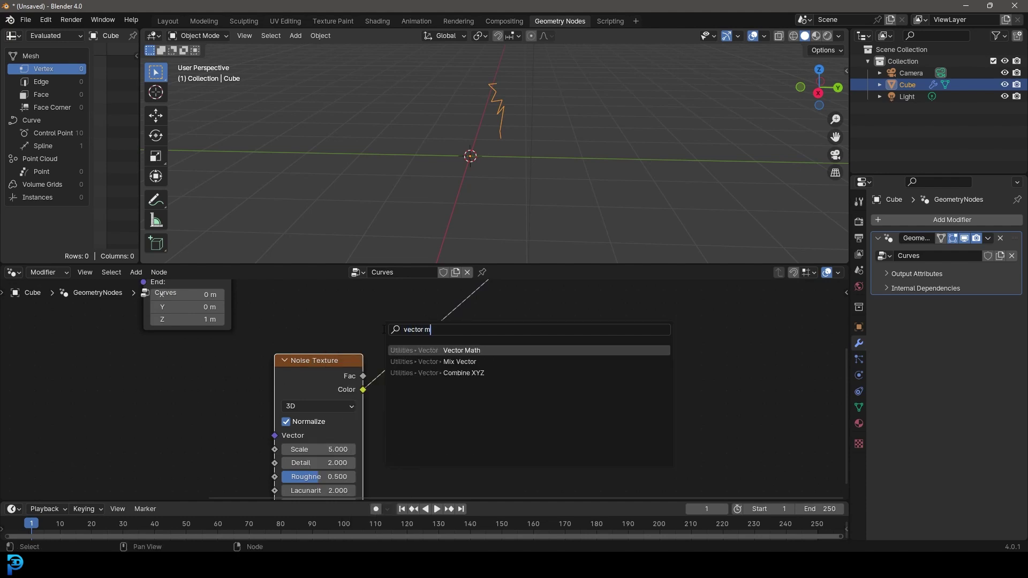
{"action": "left_click", "coordinate": [489, 353]}
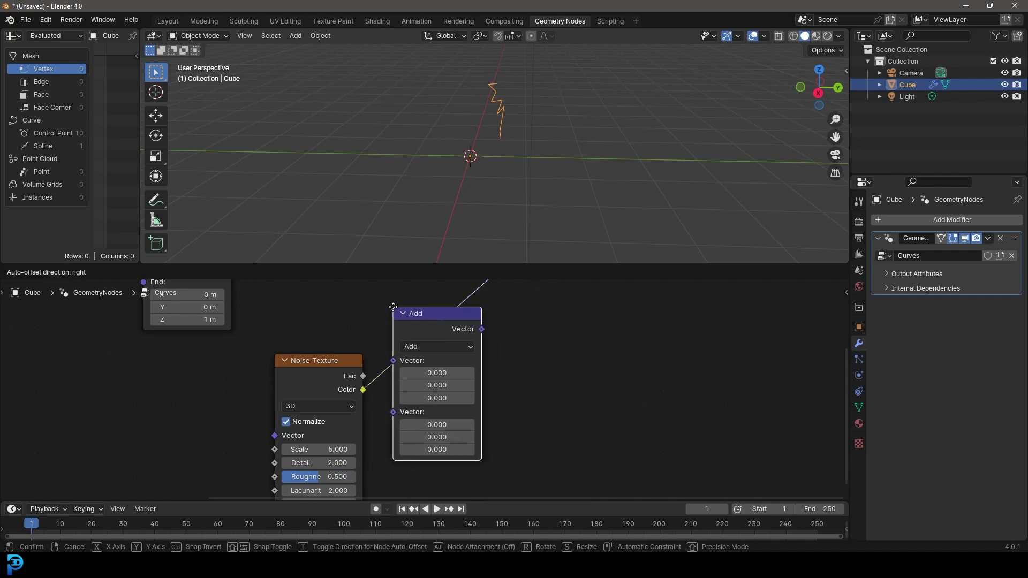
{"action": "left_click", "coordinate": [392, 308]}
Set the Vector Math node's operation to Subtract and its second vector to 0.5 on all three axes.
{"action": "middle_click_drag", "start_coordinate": [489, 333], "coordinate": [434, 358]}
{"action": "left_click", "coordinate": [407, 368]}
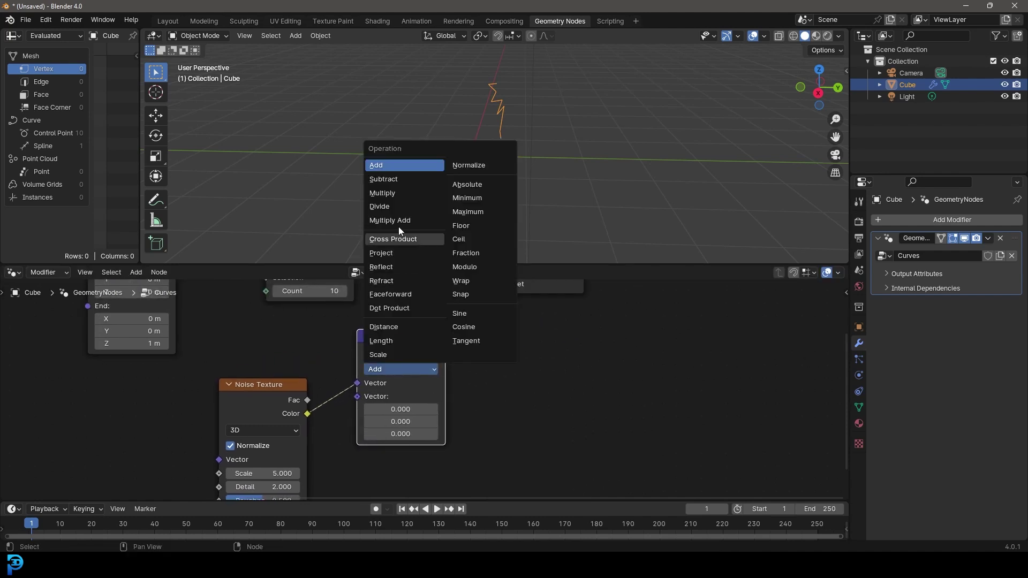
{"action": "left_click", "coordinate": [391, 194]}
{"action": "left_click", "coordinate": [396, 370]}
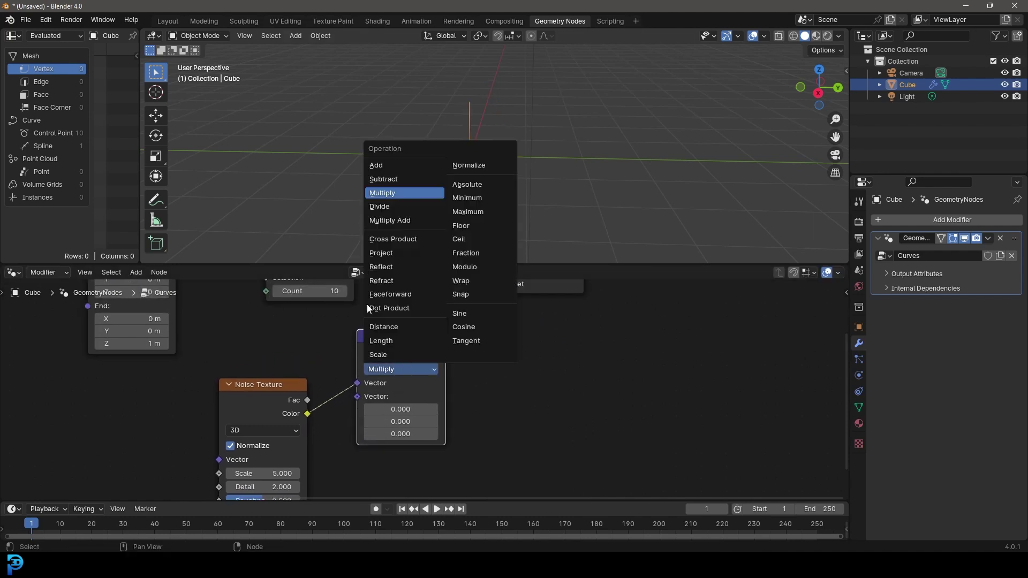
{"action": "left_click", "coordinate": [396, 178]}
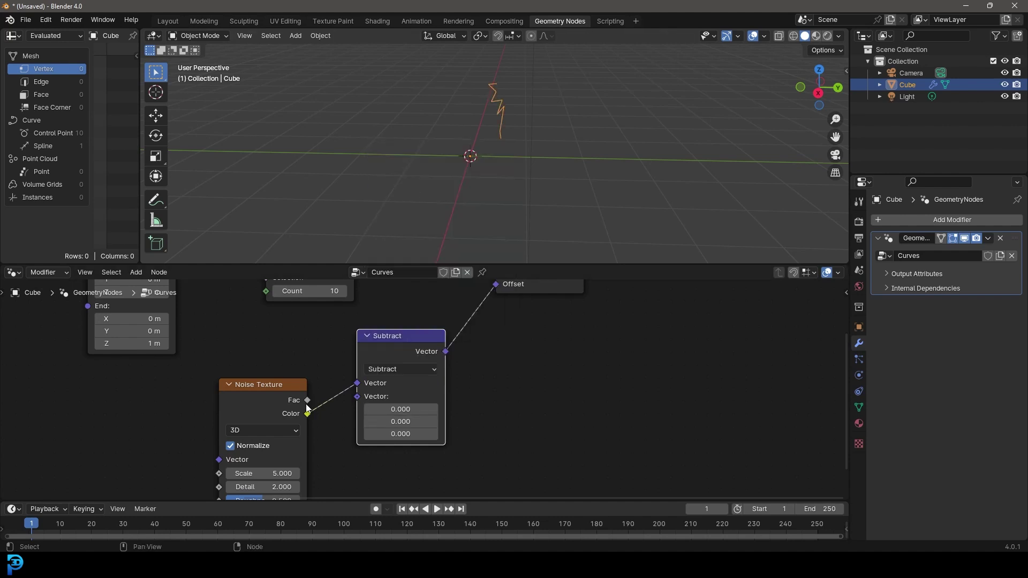
{"action": "left_click", "coordinate": [396, 409]}
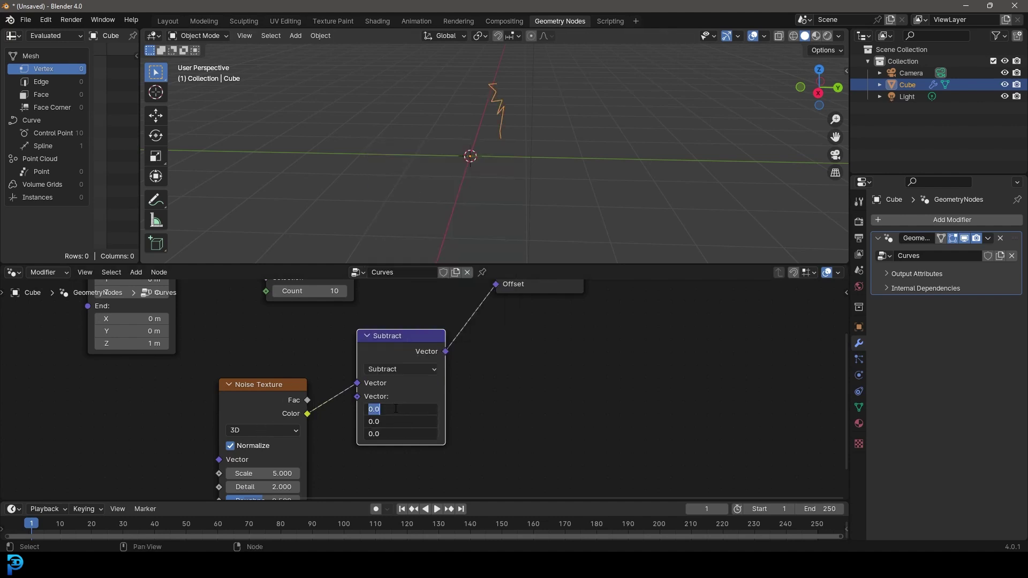
{"action": "key", "text": "BackSpace"}
{"action": "type", "text": "0.5"}
{"action": "key", "text": "Return"}
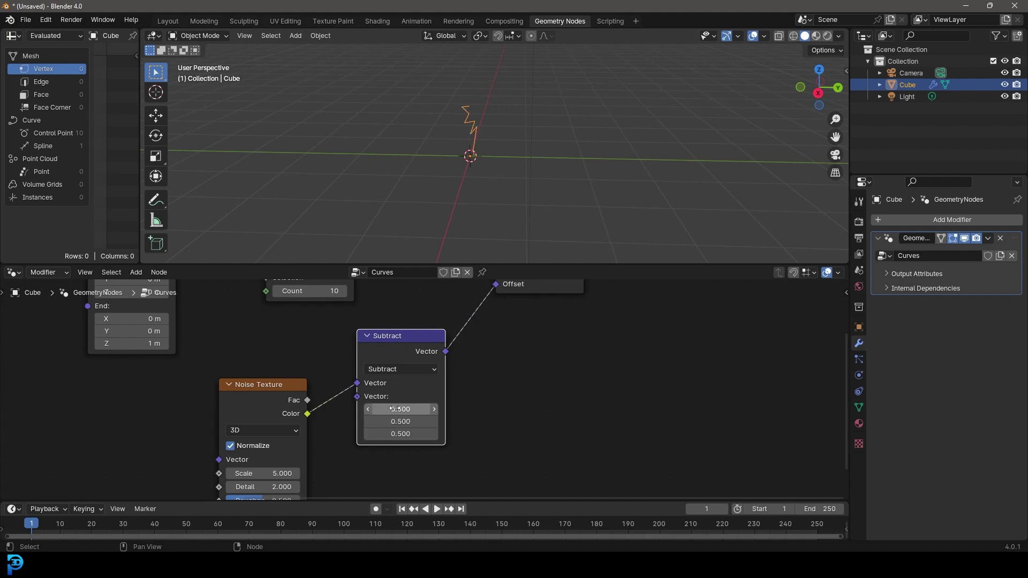
{"action": "middle_click_drag", "start_coordinate": [439, 221], "coordinate": [407, 272]}
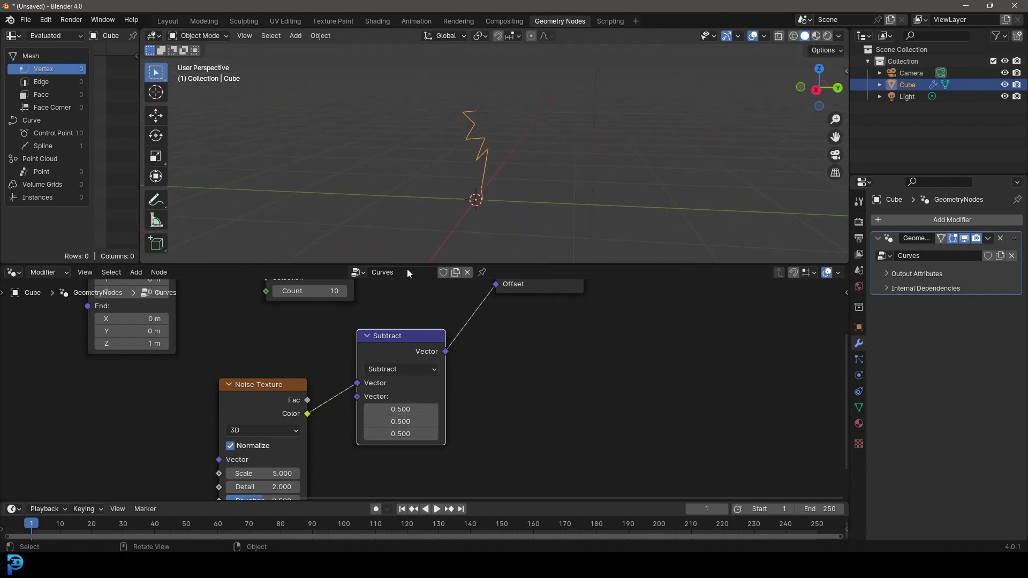
Move the Subtract node closer to Noise Texture and insert a duplicate of it before the Set Position node's Offset.
{"action": "scroll", "coordinate": [343, 331], "scroll_direction": "down", "scroll_amount": 2}
{"action": "middle_click_drag", "start_coordinate": [342, 333], "coordinate": [246, 407]}
{"action": "left_click_drag", "start_coordinate": [349, 344], "coordinate": [330, 375]}
{"action": "scroll", "coordinate": [358, 371], "scroll_direction": "up", "scroll_amount": 2}
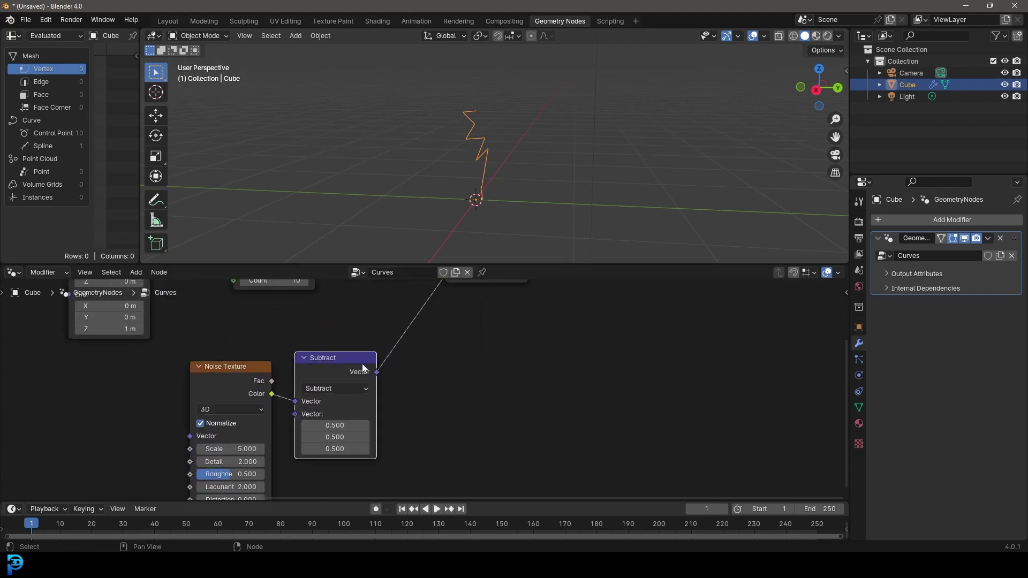
{"action": "key", "text": "shift+d"}
{"action": "left_click", "coordinate": [422, 323]}
{"action": "middle_click_drag", "start_coordinate": [441, 348], "coordinate": [416, 378]}
{"action": "scroll", "coordinate": [416, 378], "scroll_direction": "up", "scroll_amount": 3}
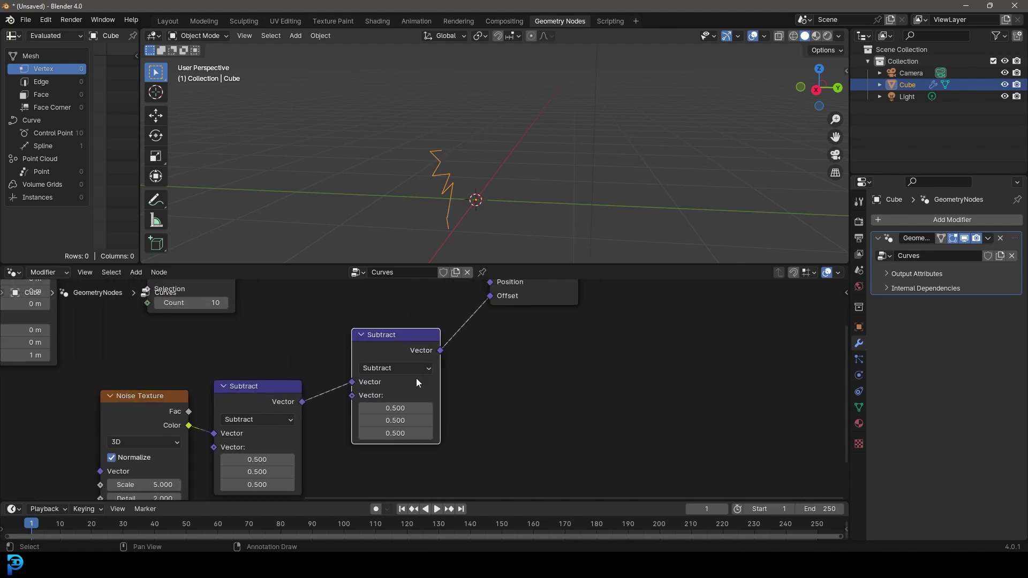
Change the duplicated Vector Math node's operation to Scale and set its scale to 1.2.
{"action": "left_click", "coordinate": [390, 365]}
{"action": "left_click", "coordinate": [367, 347]}
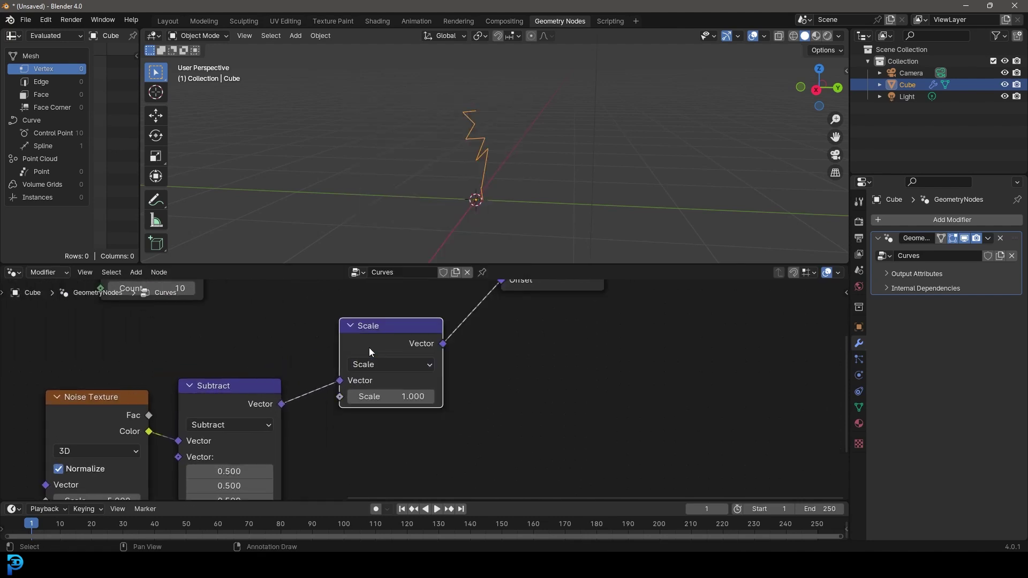
{"action": "mouse_move", "coordinate": [380, 397]}
{"action": "left_mouse_down"}
{"action": "mouse_move", "coordinate": [462, 397]}
{"action": "mouse_move", "coordinate": [387, 397]}
{"action": "mouse_move", "coordinate": [396, 396]}
{"action": "left_mouse_up"}
{"action": "left_click", "coordinate": [386, 397]}
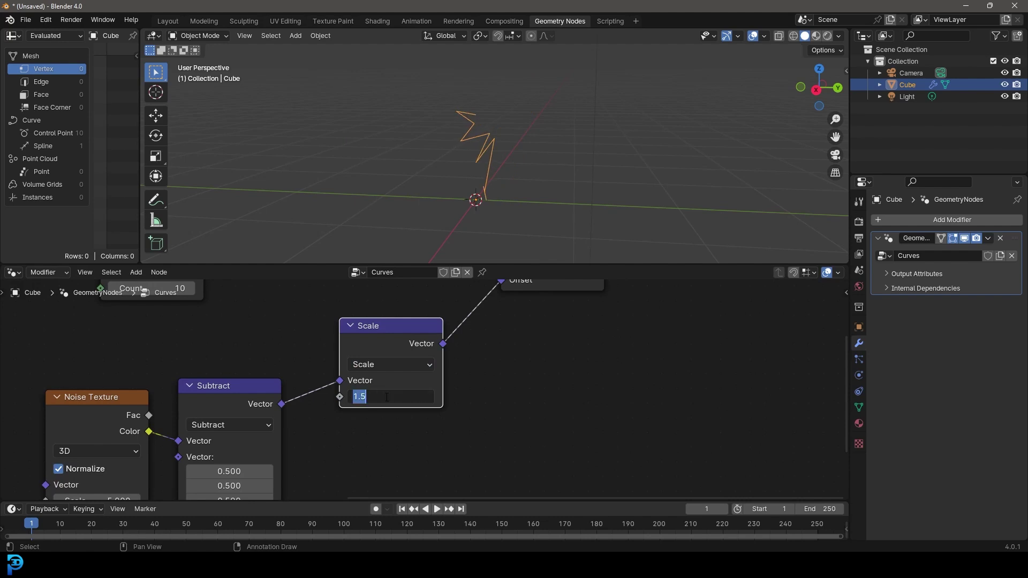
{"action": "type", "text": "1.2"}
{"action": "key", "text": "Return"}
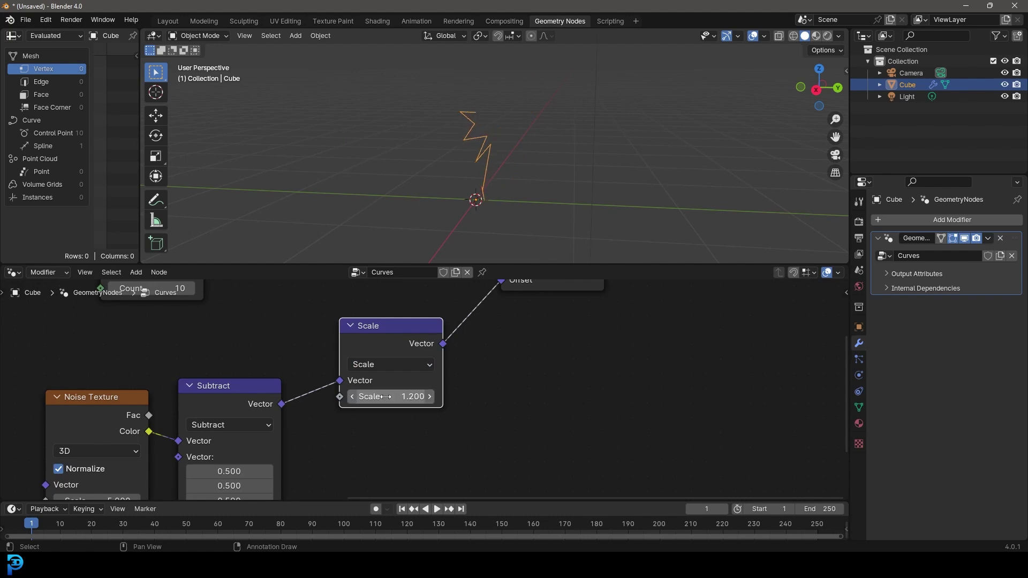
Play the animation briefly to check whether the displaced curve moves.
{"action": "scroll", "coordinate": [385, 396], "scroll_direction": "down", "scroll_amount": 2}
{"action": "middle_click_drag", "start_coordinate": [178, 425], "coordinate": [355, 332]}
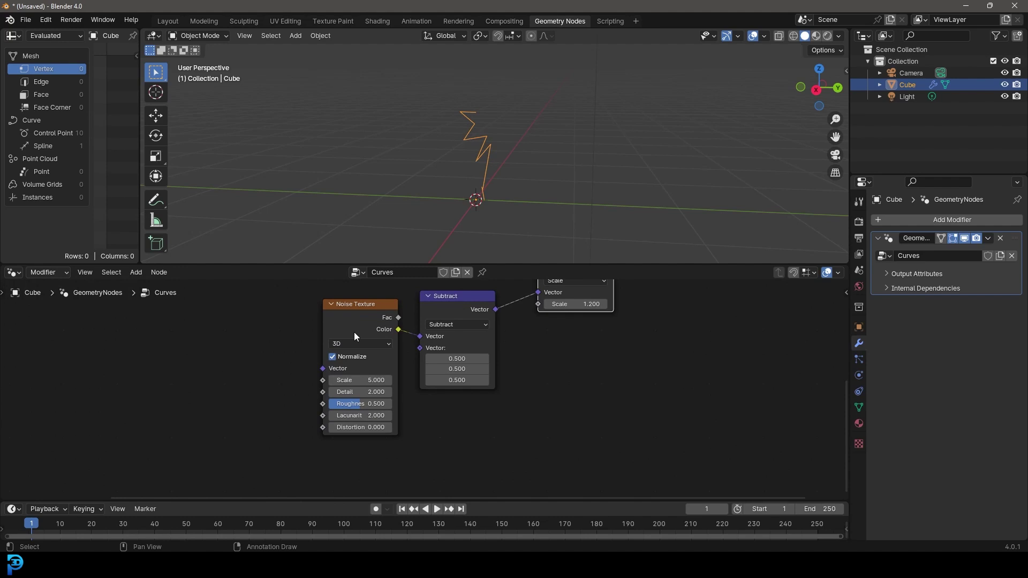
{"action": "middle_click_drag", "start_coordinate": [467, 108], "coordinate": [477, 107]}
{"action": "scroll", "coordinate": [478, 106], "scroll_direction": "up", "scroll_amount": 4}
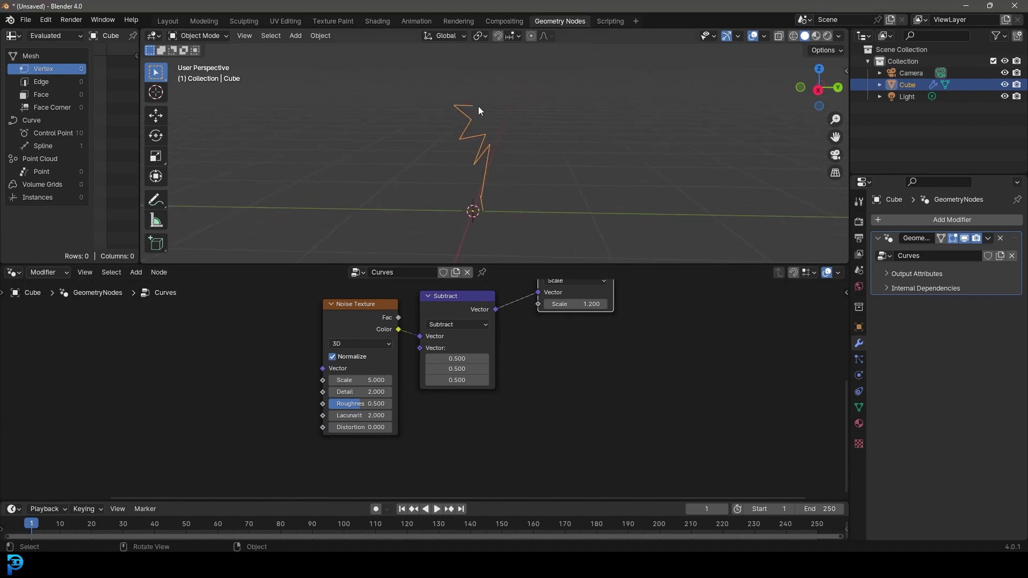
{"action": "key", "text": "space"}
{"action": "key", "text": "space"}
Move the Noise Texture node away from the Subtract node and set its dimensions to 4D.
{"action": "middle_click_drag", "start_coordinate": [181, 426], "coordinate": [293, 425]}
{"action": "scroll", "coordinate": [435, 369], "scroll_direction": "up", "scroll_amount": 1}
{"action": "left_click_drag", "start_coordinate": [458, 312], "coordinate": [427, 321]}
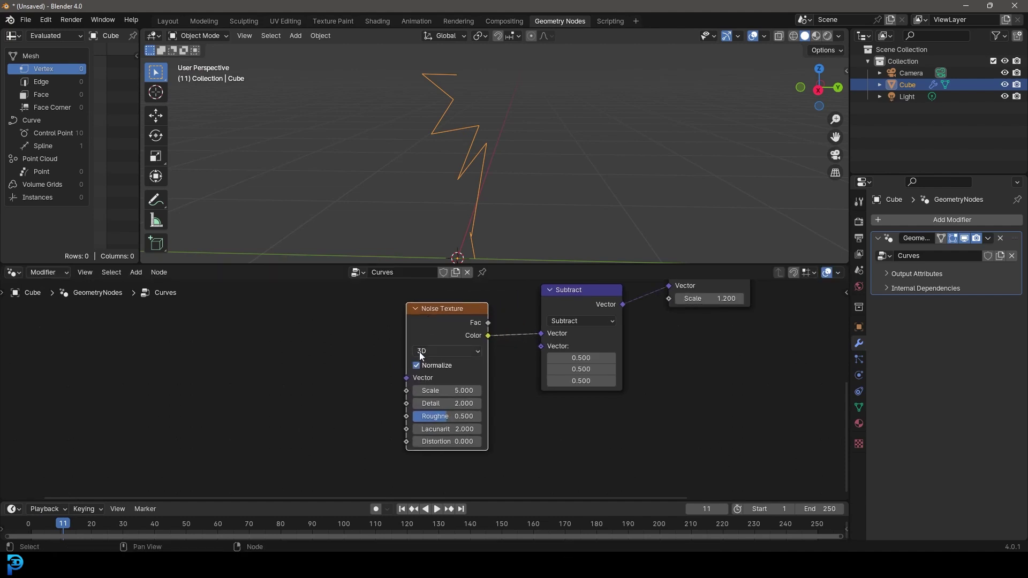
{"action": "left_click", "coordinate": [420, 352]}
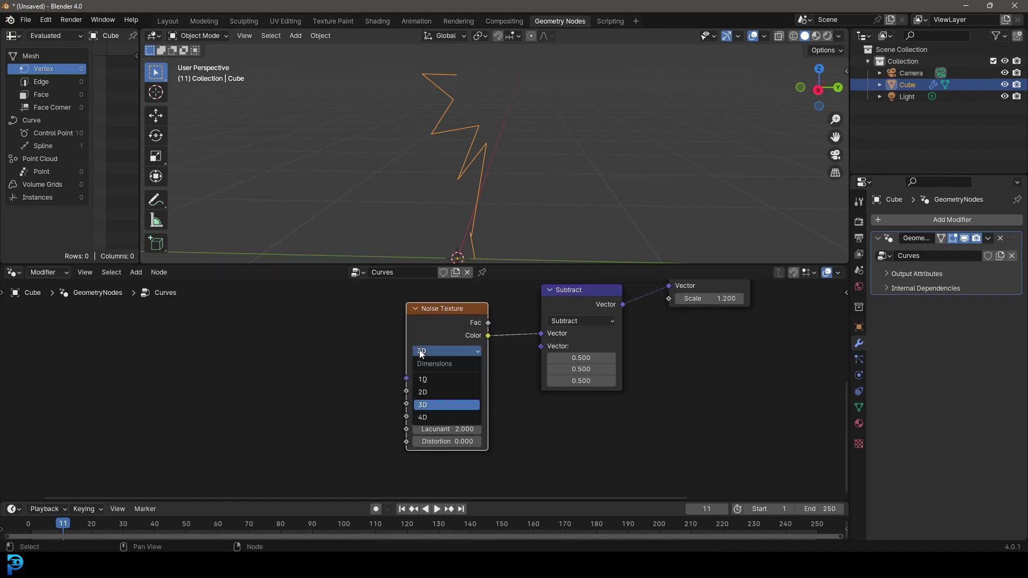
{"action": "left_click", "coordinate": [433, 419]}
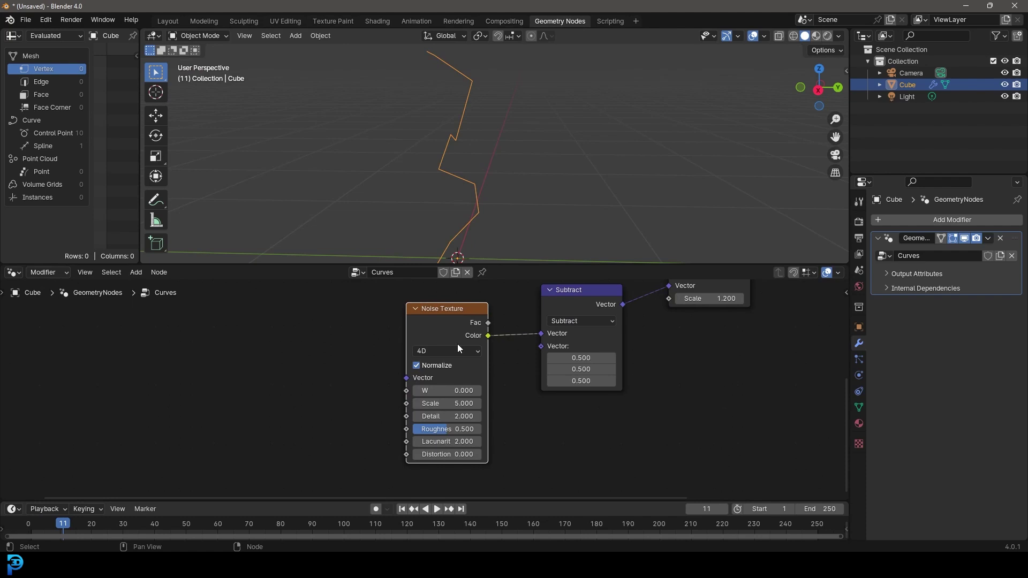
Add a Scene Time node with Frame connected to the Noise Texture's W, and preview the animation.
{"action": "middle_click_drag", "start_coordinate": [344, 394], "coordinate": [354, 422]}
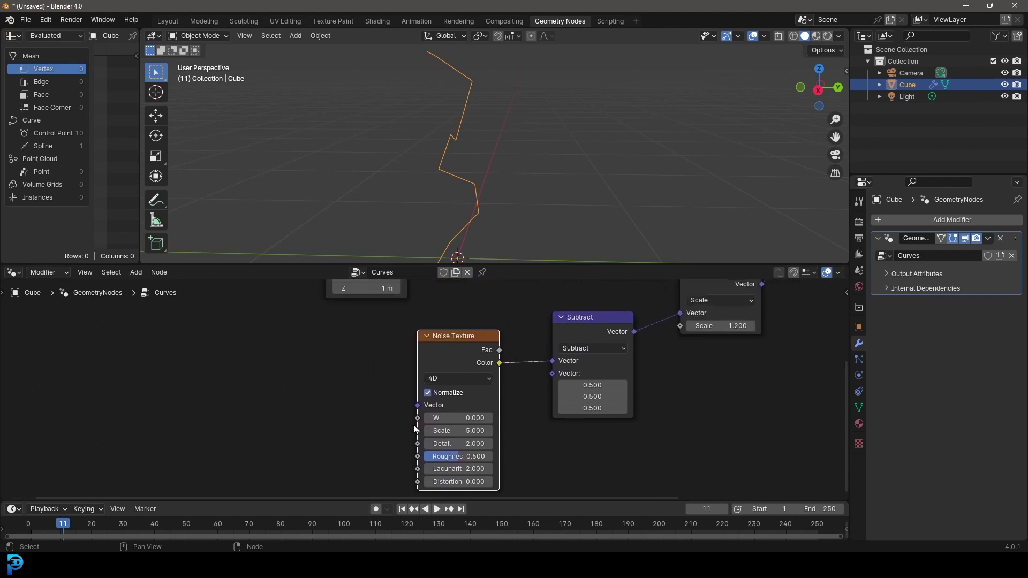
{"action": "left_click_drag", "start_coordinate": [417, 418], "coordinate": [305, 359]}
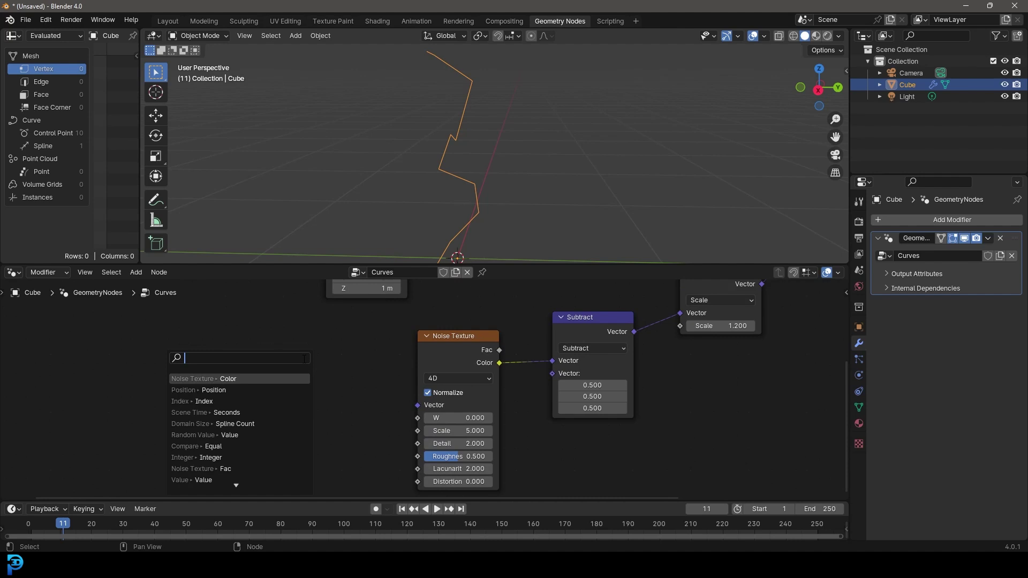
{"action": "type", "text": "scene"}
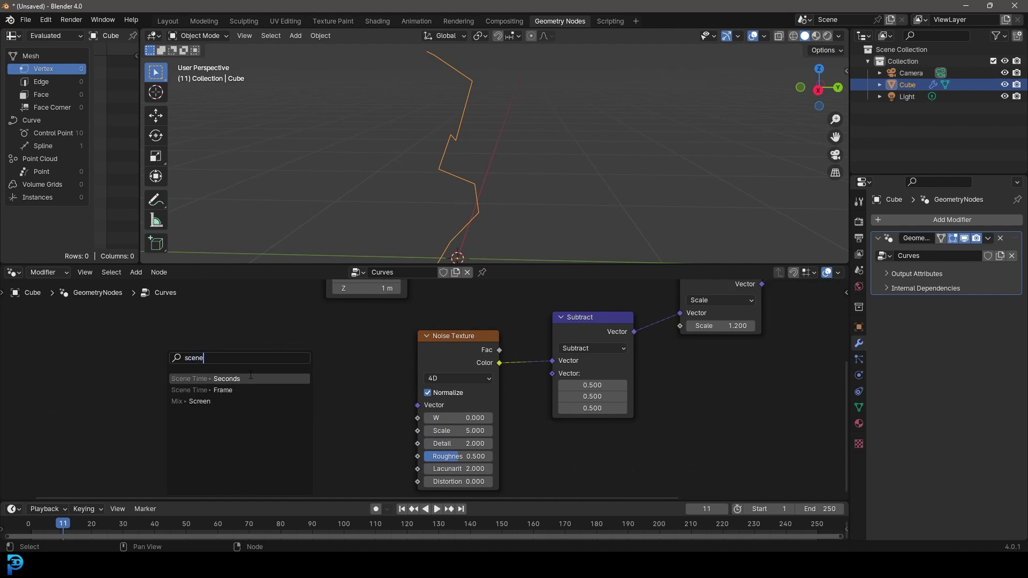
{"action": "left_click", "coordinate": [223, 390]}
{"action": "left_click", "coordinate": [251, 399]}
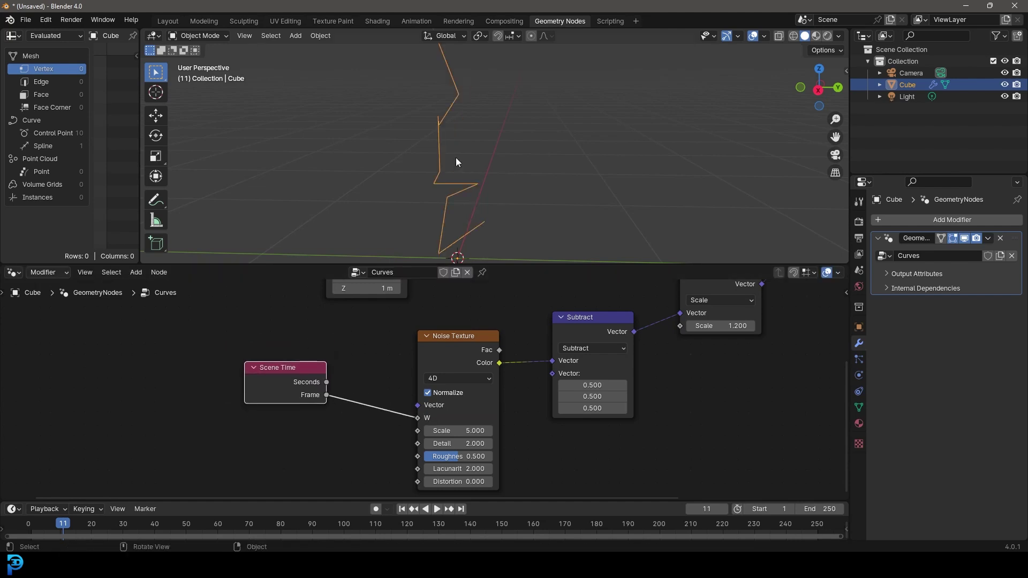
{"action": "key", "text": "space"}
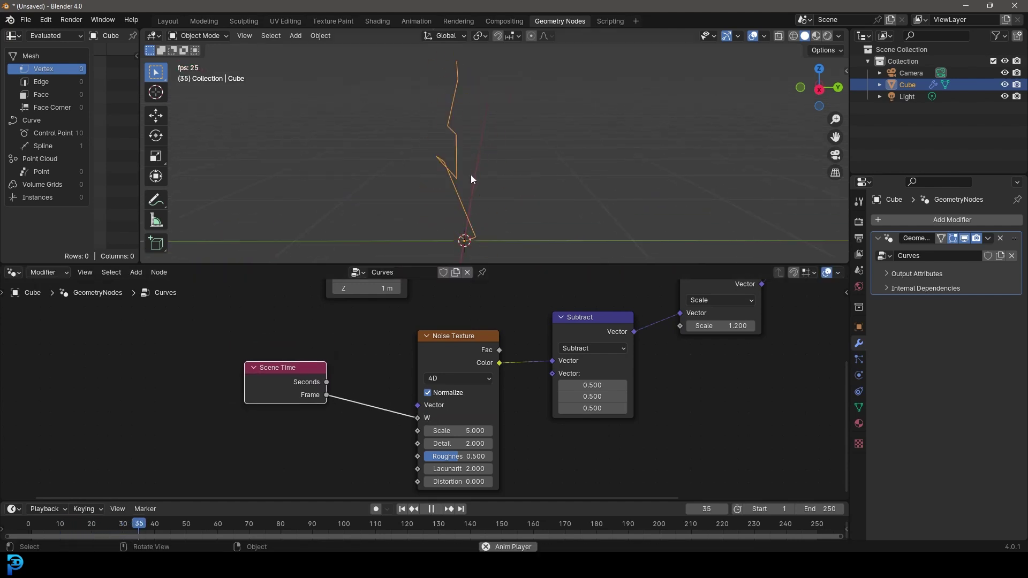
{"action": "key", "text": "space"}
Move the Scene Time node away from Noise Texture and insert a Math node on the link between them.
{"action": "middle_click_drag", "start_coordinate": [217, 417], "coordinate": [286, 420]}
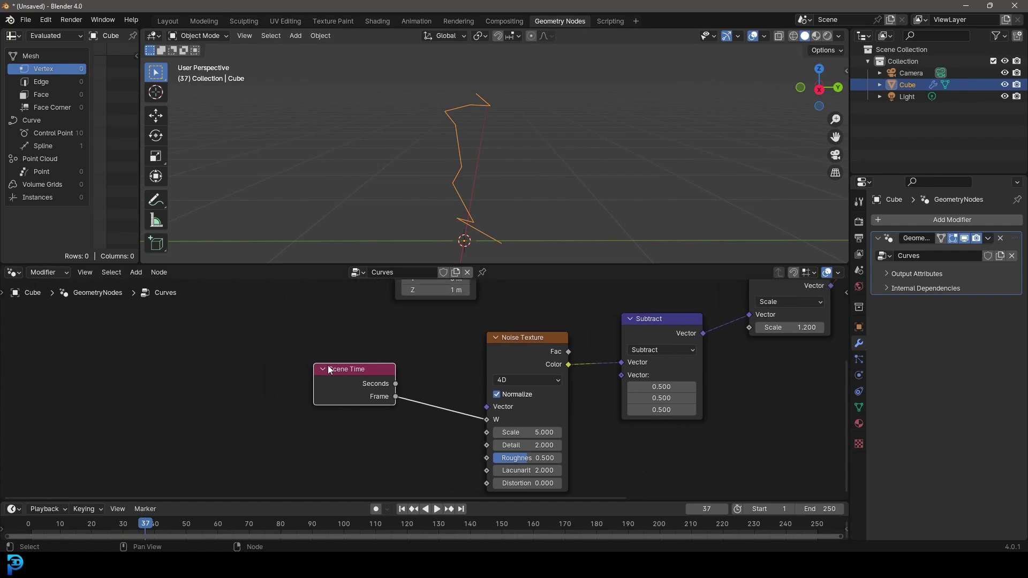
{"action": "left_click_drag", "start_coordinate": [328, 366], "coordinate": [271, 381]}
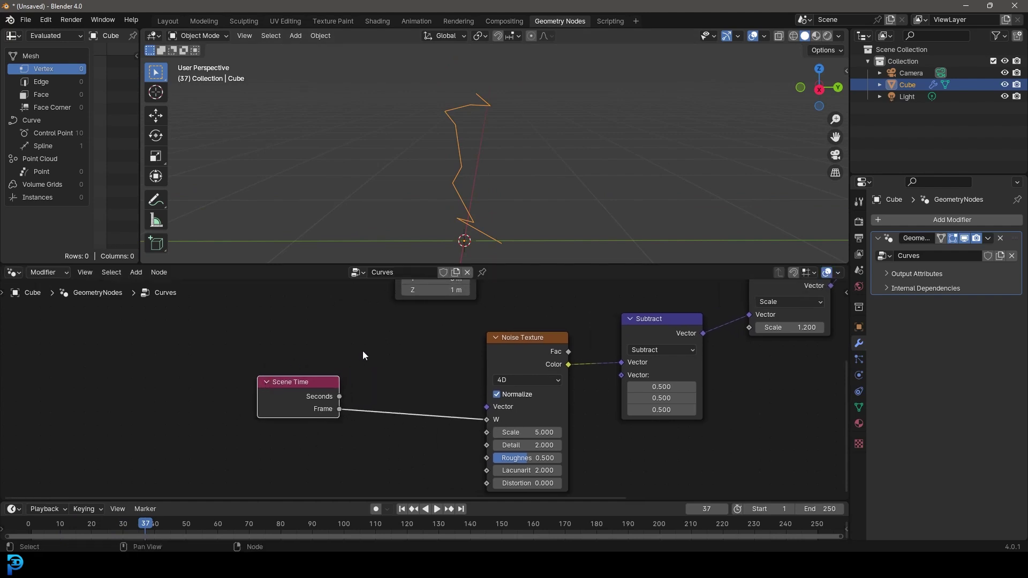
{"action": "key", "text": "shift+a"}
{"action": "left_click", "coordinate": [332, 328]}
{"action": "type", "text": "math"}
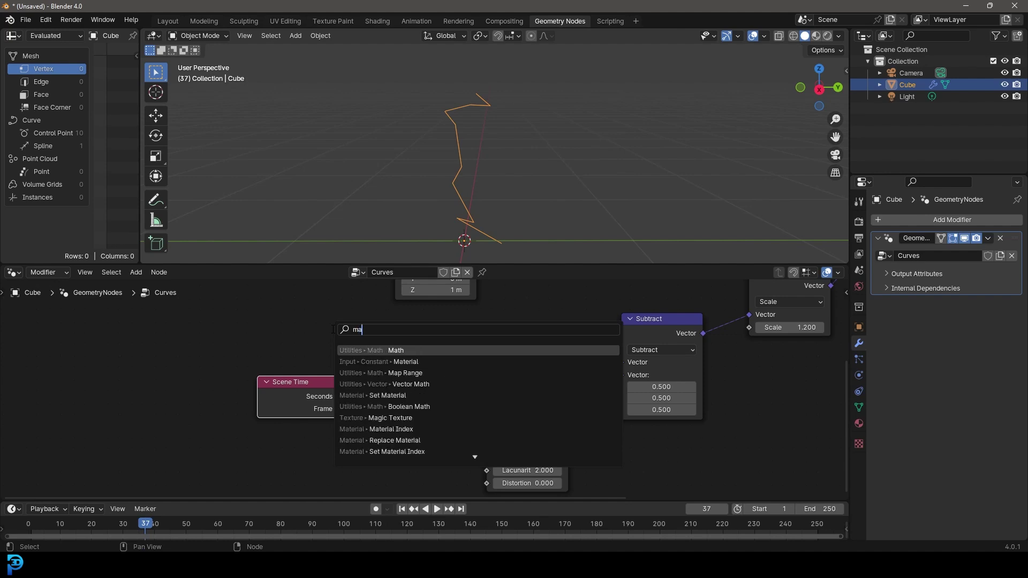
{"action": "left_click", "coordinate": [371, 352]}
{"action": "left_click", "coordinate": [351, 370]}
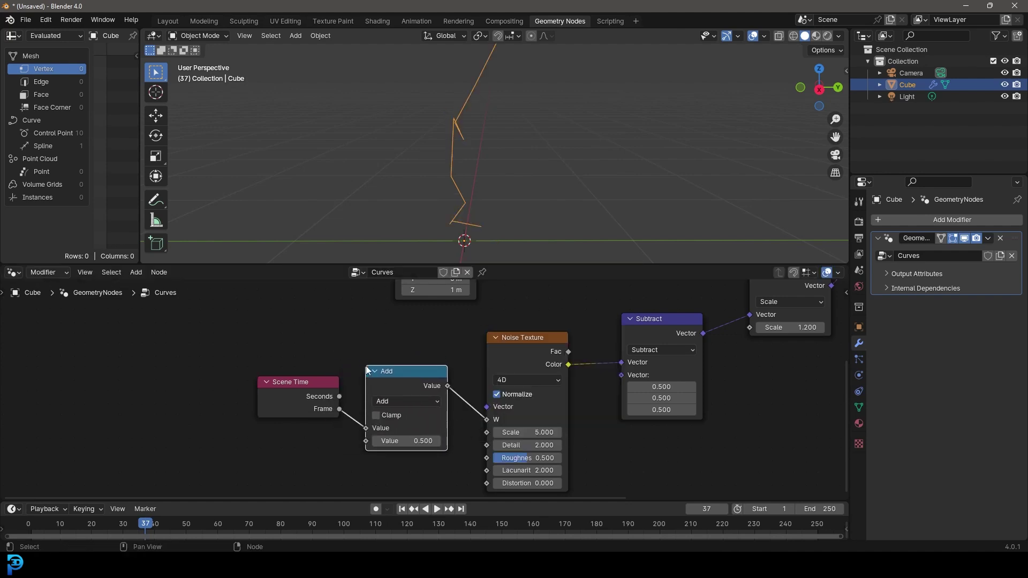
Change the Math node's operation to Multiply and start playing the animation.
{"action": "middle_click_drag", "start_coordinate": [440, 391], "coordinate": [419, 361]}
{"action": "scroll", "coordinate": [419, 361], "scroll_direction": "up", "scroll_amount": 2}
{"action": "left_click", "coordinate": [405, 369]}
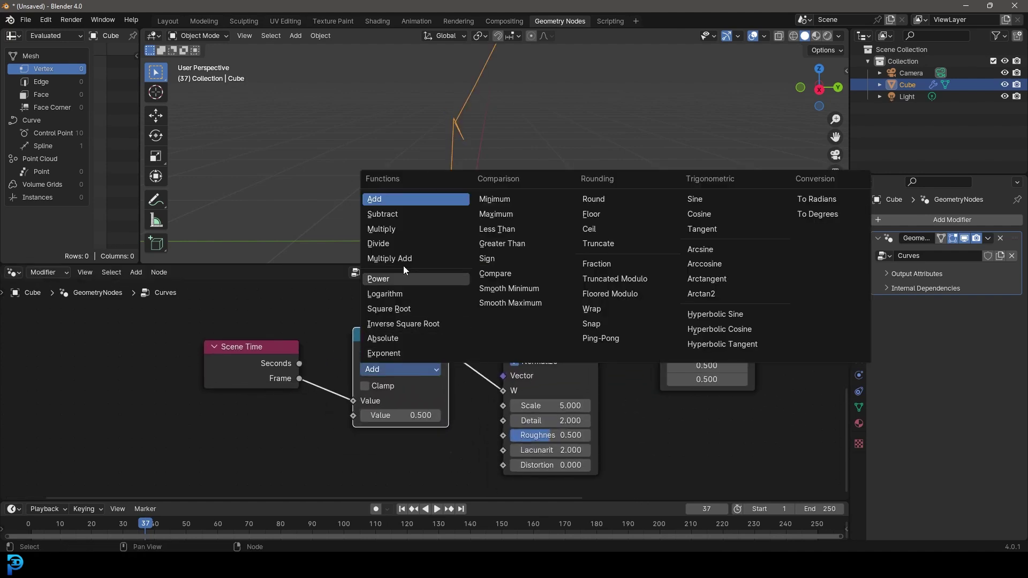
{"action": "left_click", "coordinate": [421, 228]}
{"action": "left_click", "coordinate": [416, 415]}
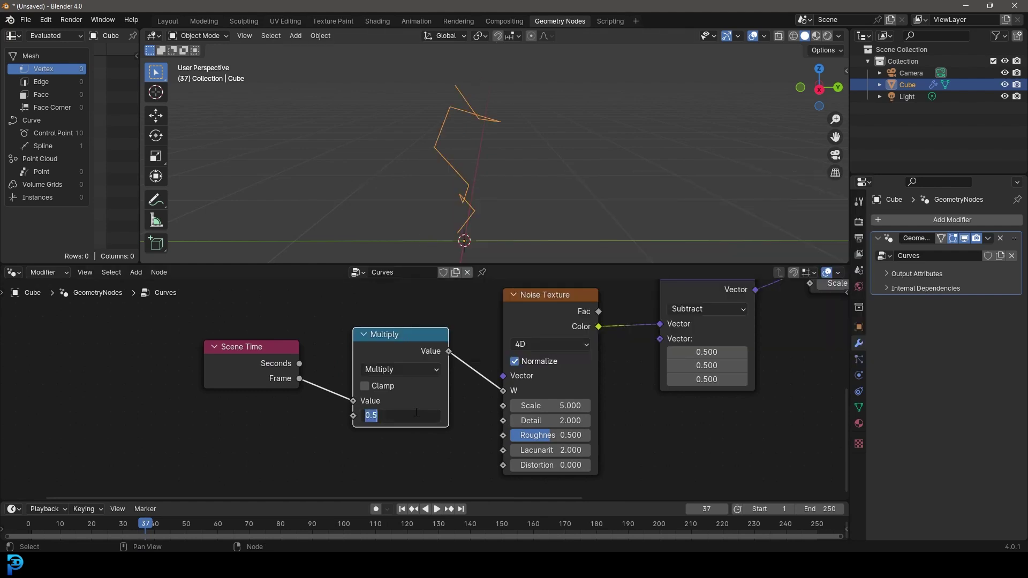
{"action": "key", "text": "Return"}
{"action": "key", "text": "space"}
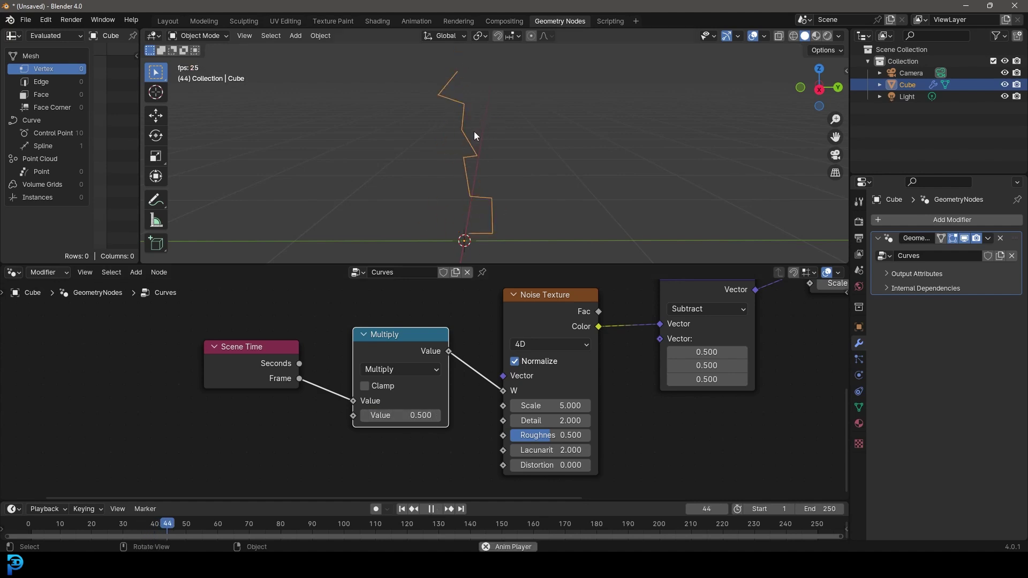
Slow the noise animation by trying a Multiply value of 0.05 and settling on 0.005 during playback.
{"action": "left_click", "coordinate": [401, 416]}
{"action": "type", "text": ".05"}
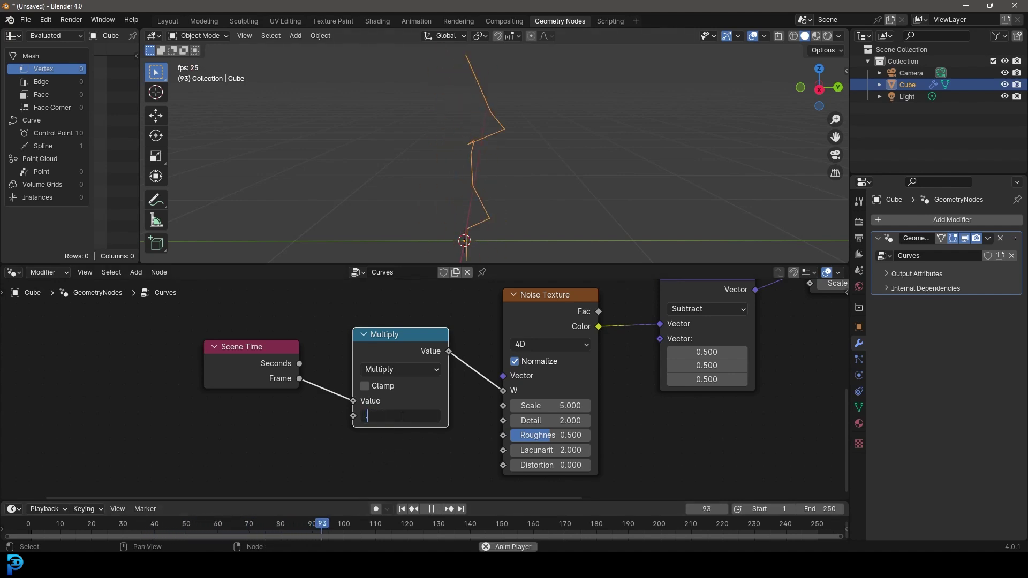
{"action": "key", "text": "Return"}
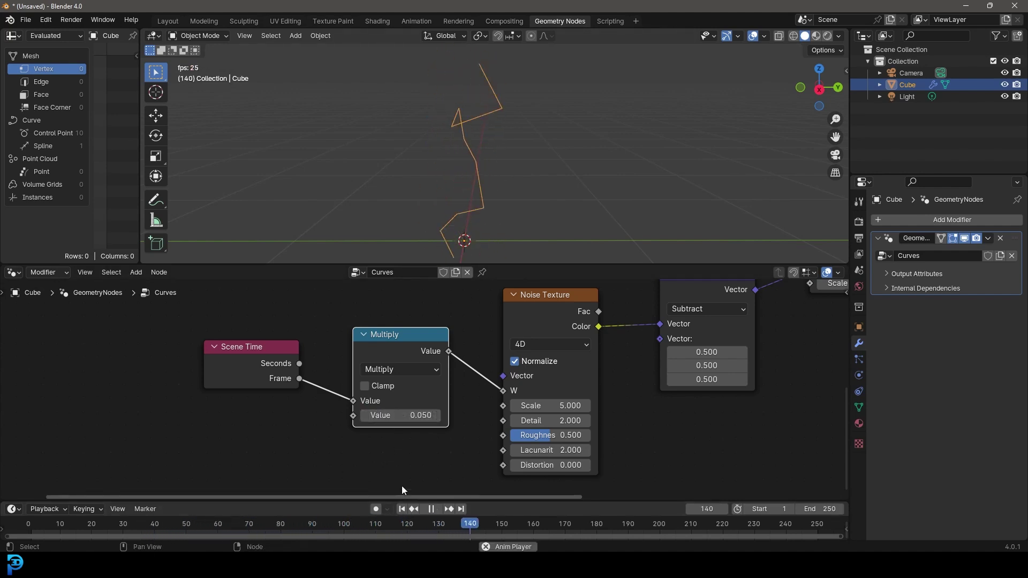
{"action": "left_click", "coordinate": [418, 415]}
{"action": "type", "text": ".005"}
{"action": "key", "text": "Return"}
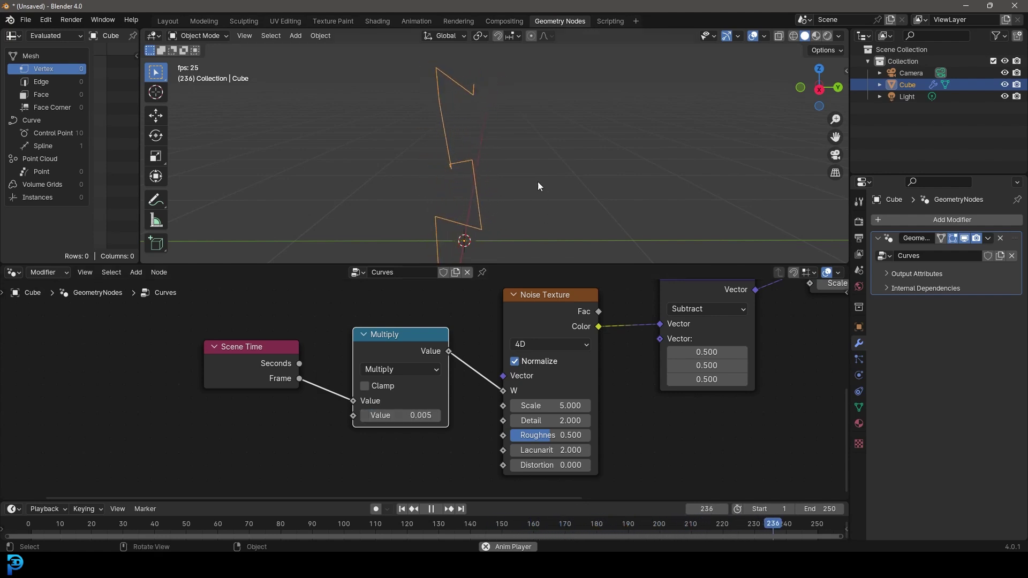
Move the Curve Line and Resample Curve nodes away from Set Position, reposition Set Position, and stop the animation playback.
{"action": "middle_click_drag", "start_coordinate": [506, 147], "coordinate": [519, 214]}
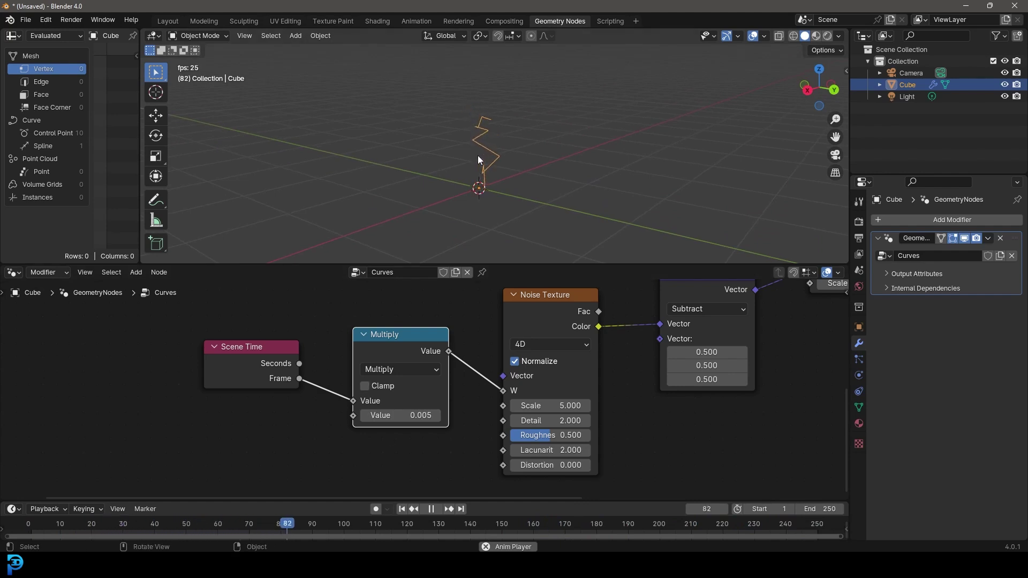
{"action": "scroll", "coordinate": [484, 153], "scroll_direction": "up", "scroll_amount": 5}
{"action": "middle_click_drag", "start_coordinate": [492, 151], "coordinate": [463, 225]}
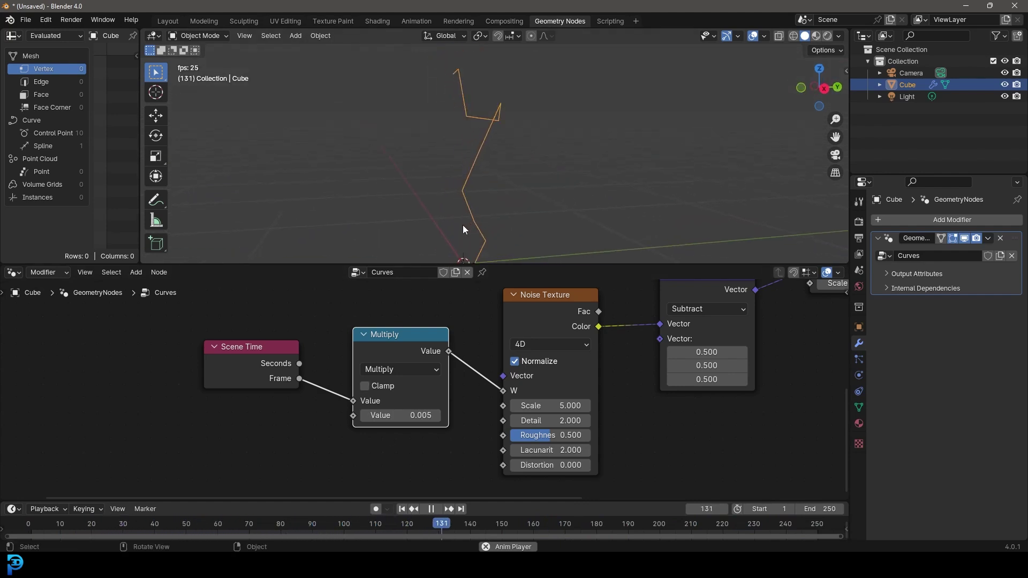
{"action": "middle_click_drag", "start_coordinate": [498, 162], "coordinate": [488, 194]}
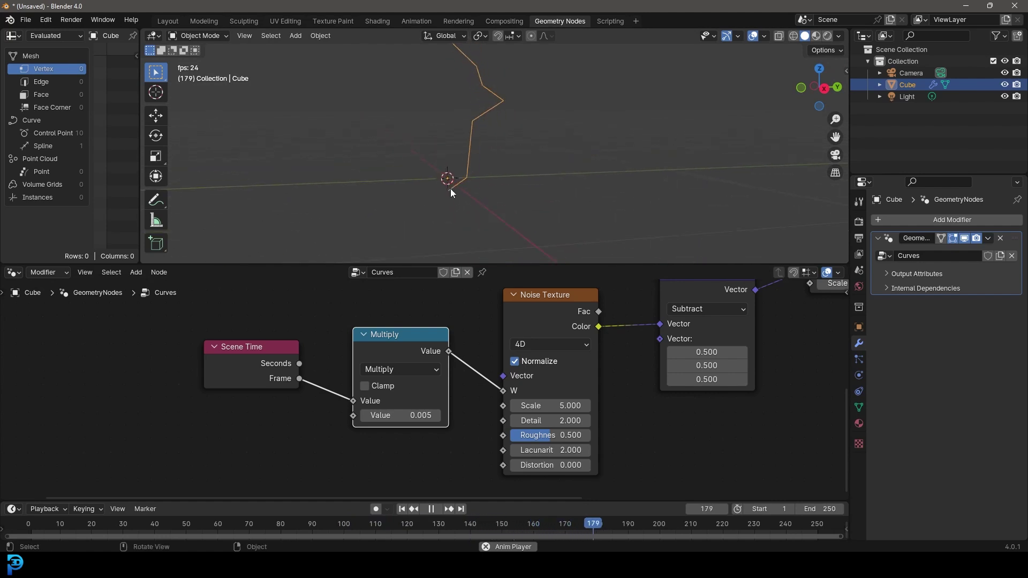
{"action": "scroll", "coordinate": [471, 334], "scroll_direction": "down", "scroll_amount": 5}
{"action": "middle_click_drag", "start_coordinate": [560, 317], "coordinate": [419, 455]}
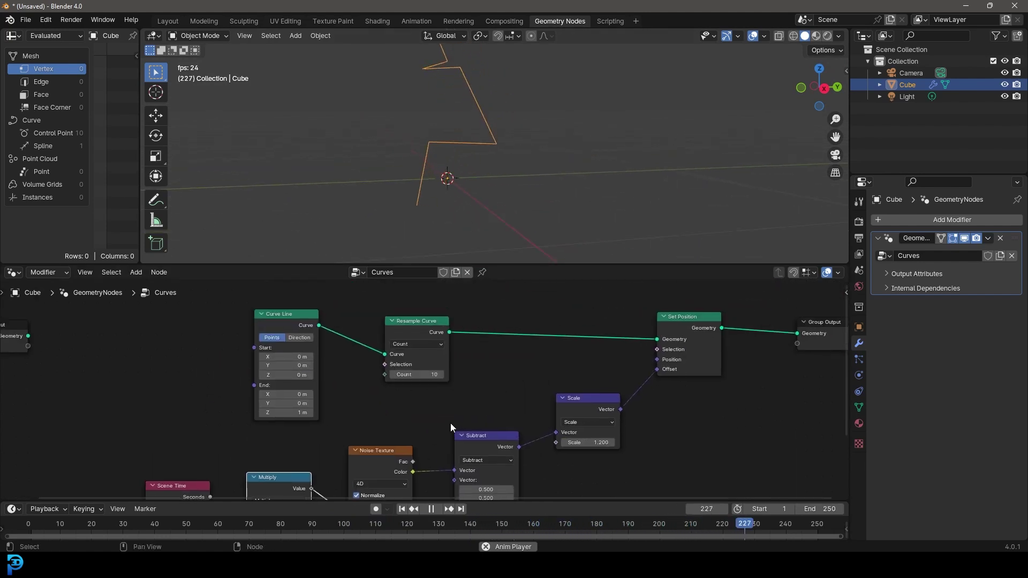
{"action": "left_click_drag", "start_coordinate": [176, 397], "coordinate": [444, 311]}
{"action": "middle_click_drag", "start_coordinate": [445, 321], "coordinate": [413, 395]}
{"action": "left_click_drag", "start_coordinate": [413, 394], "coordinate": [356, 342]}
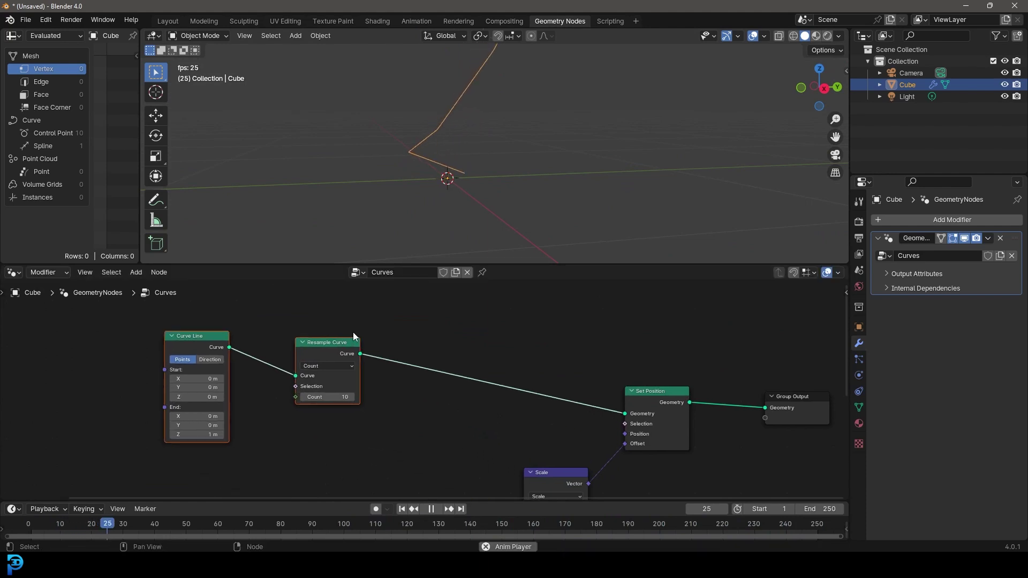
{"action": "middle_click_drag", "start_coordinate": [523, 393], "coordinate": [368, 344]}
{"action": "scroll", "coordinate": [369, 344], "scroll_direction": "up", "scroll_amount": 2}
{"action": "left_click_drag", "start_coordinate": [520, 343], "coordinate": [548, 317]}
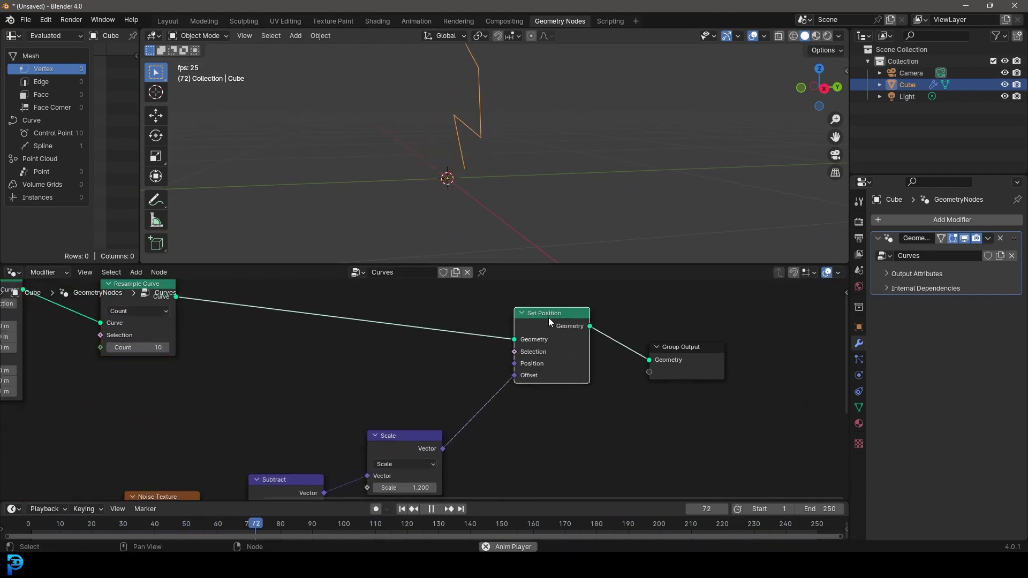
{"action": "key", "text": "space"}
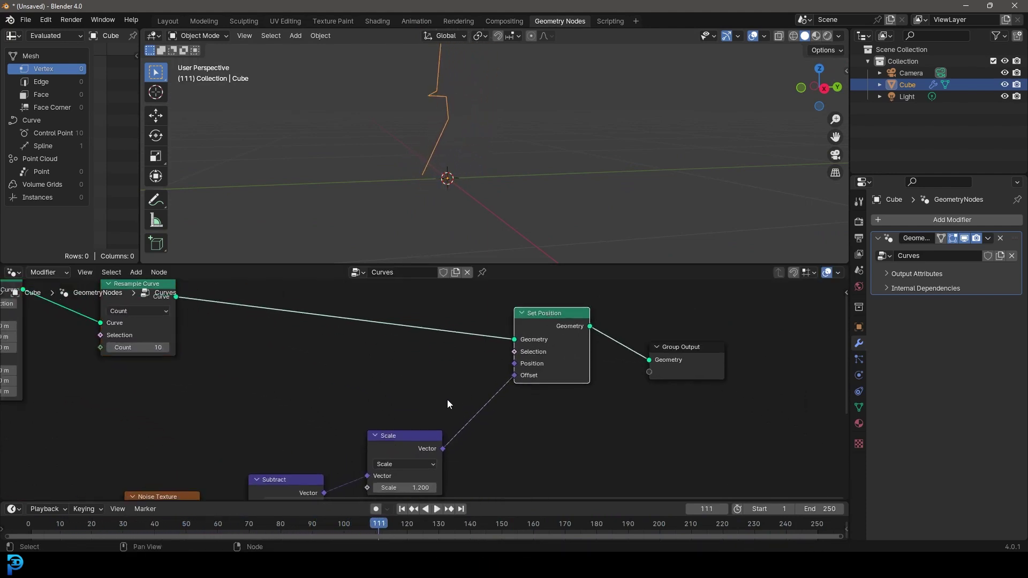
Add an Index node connected to the Selection input of Set Position.
{"action": "scroll", "coordinate": [560, 319], "scroll_direction": "up", "scroll_amount": 1}
{"action": "mouse_move", "coordinate": [576, 327]}
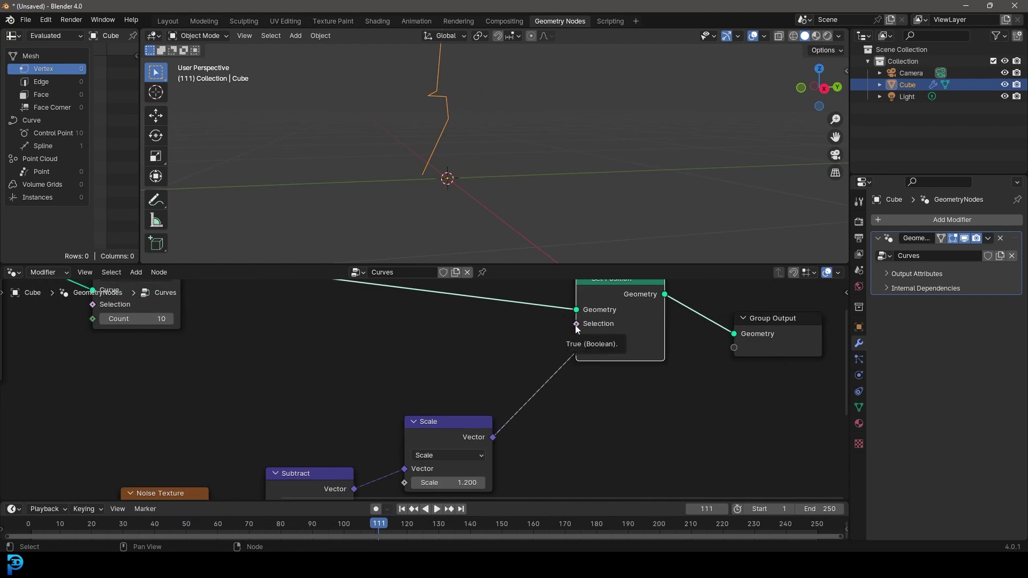
{"action": "left_click", "coordinate": [574, 325]}
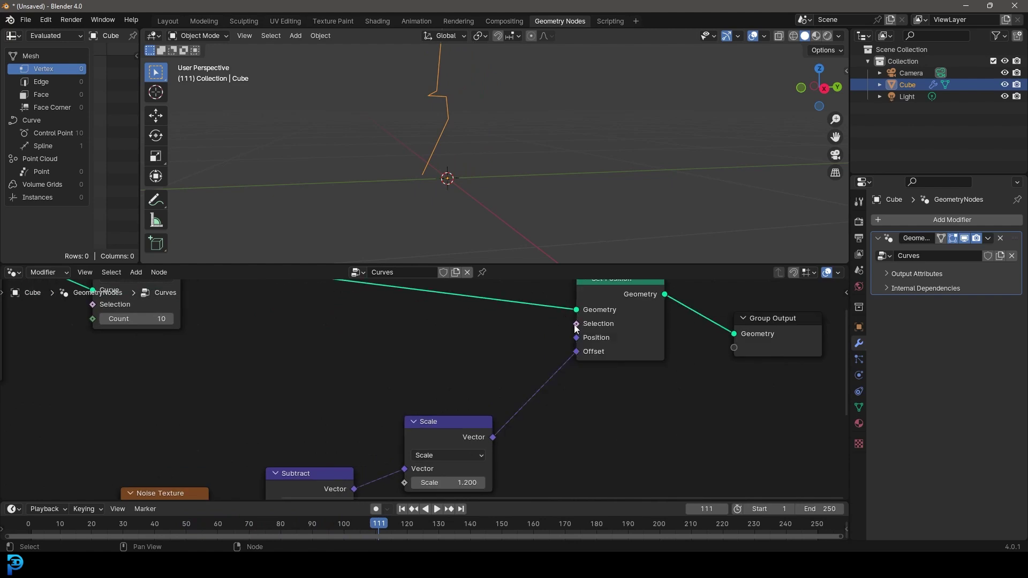
{"action": "left_click_drag", "start_coordinate": [574, 324], "coordinate": [387, 359]}
{"action": "type", "text": "index"}
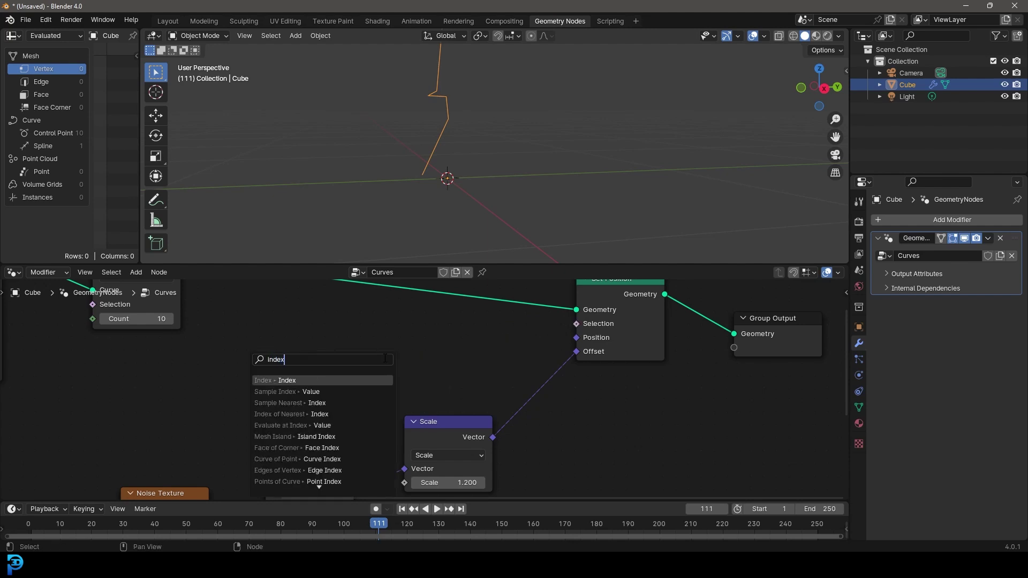
{"action": "key", "text": "Return"}
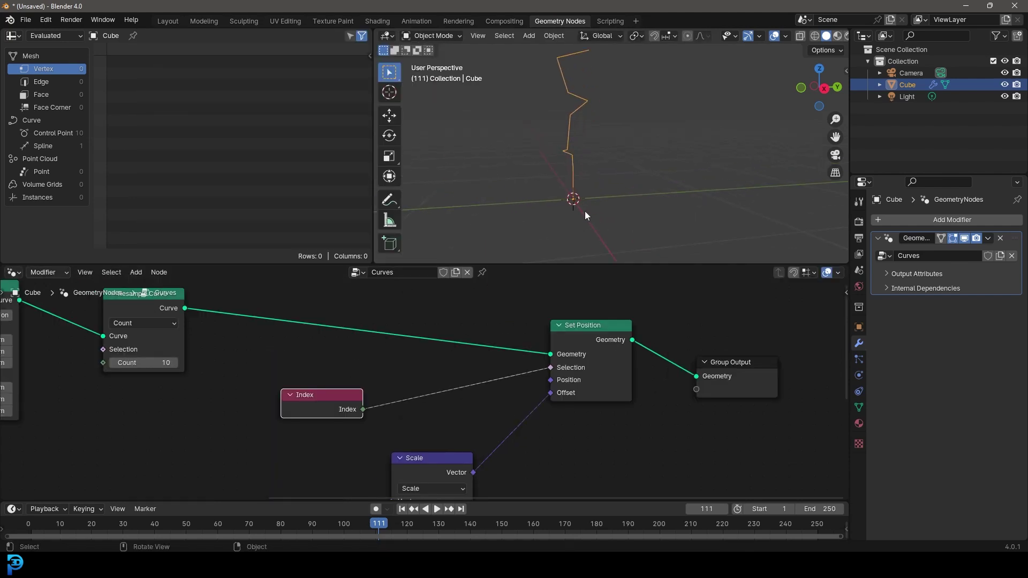
Inspect the curve from its base to its tip and reposition the Index node, leaving space before Set Position.
{"action": "middle_click_drag", "start_coordinate": [585, 211], "coordinate": [566, 191]}
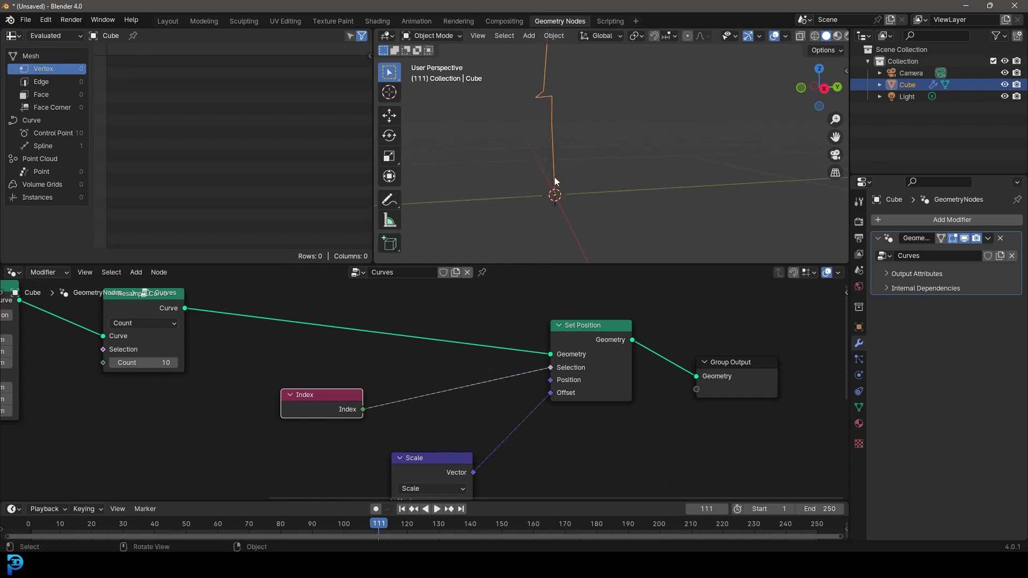
{"action": "middle_click_drag", "start_coordinate": [551, 63], "coordinate": [553, 181]}
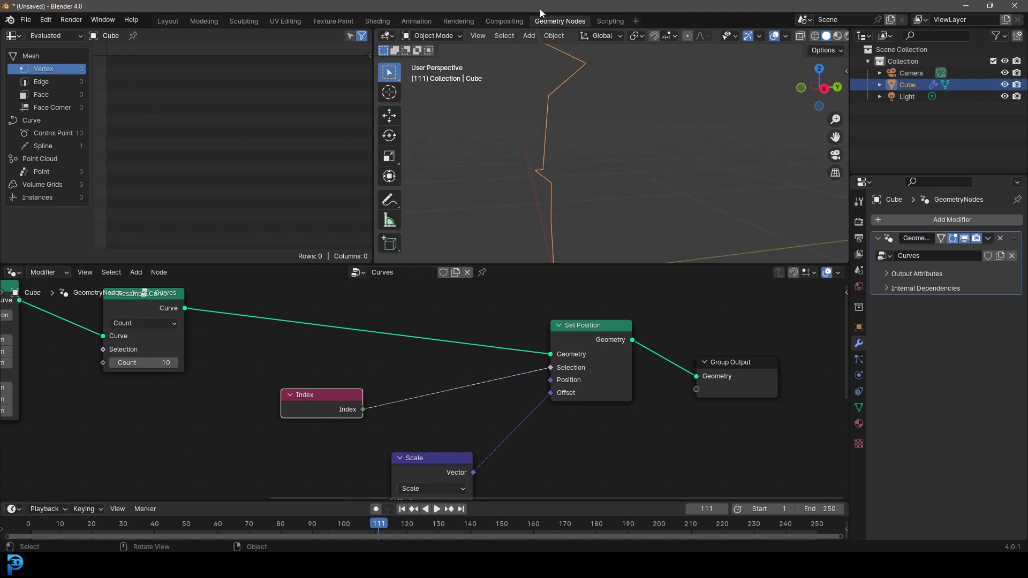
{"action": "middle_click_drag", "start_coordinate": [535, 172], "coordinate": [554, 235]}
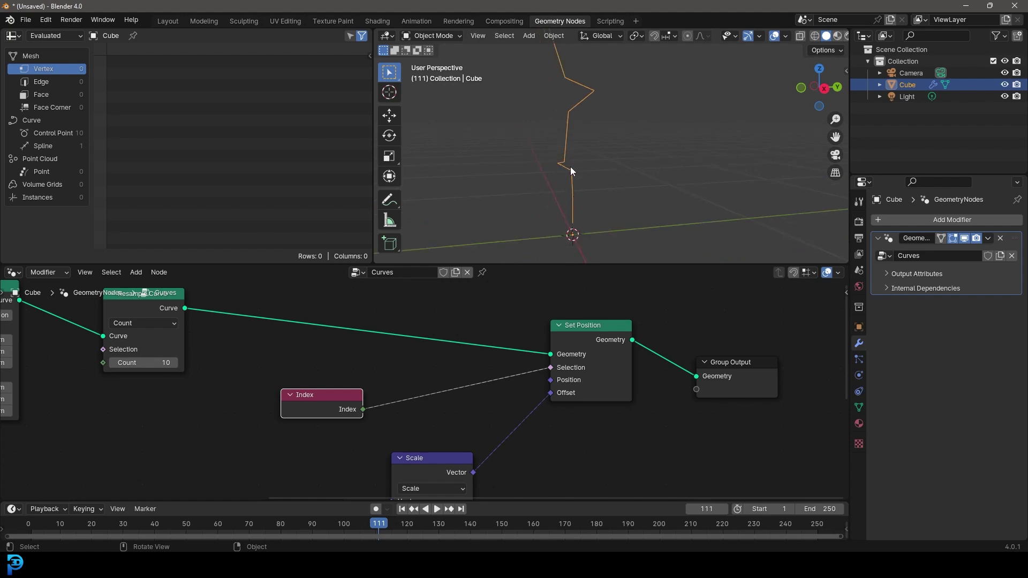
{"action": "middle_click_drag", "start_coordinate": [538, 40], "coordinate": [578, 183]}
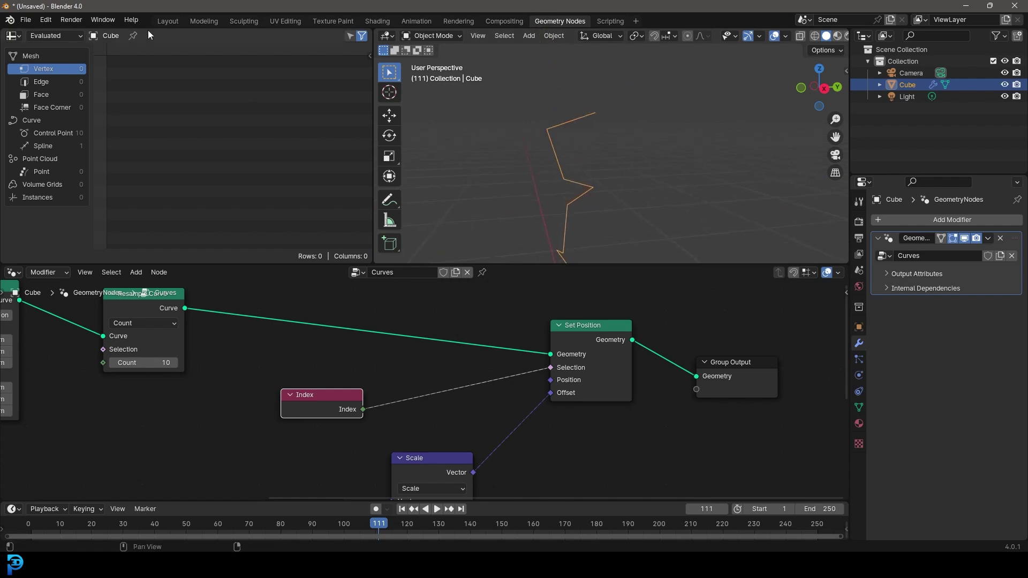
{"action": "middle_click_drag", "start_coordinate": [411, 403], "coordinate": [384, 401]}
{"action": "scroll", "coordinate": [410, 330], "scroll_direction": "up", "scroll_amount": 2}
{"action": "left_click_drag", "start_coordinate": [336, 376], "coordinate": [316, 373]}
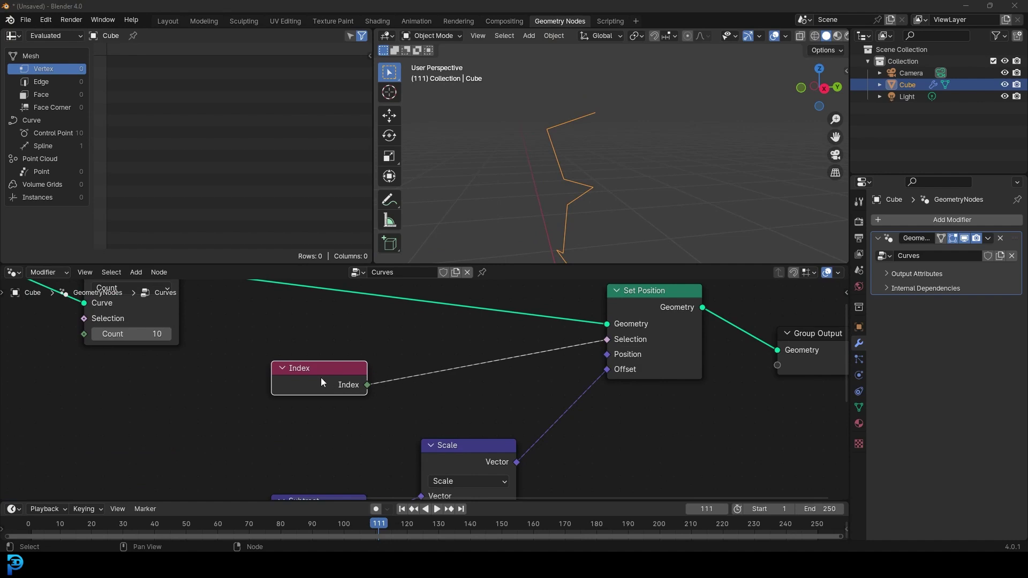
{"action": "left_click_drag", "start_coordinate": [321, 382], "coordinate": [321, 371]}
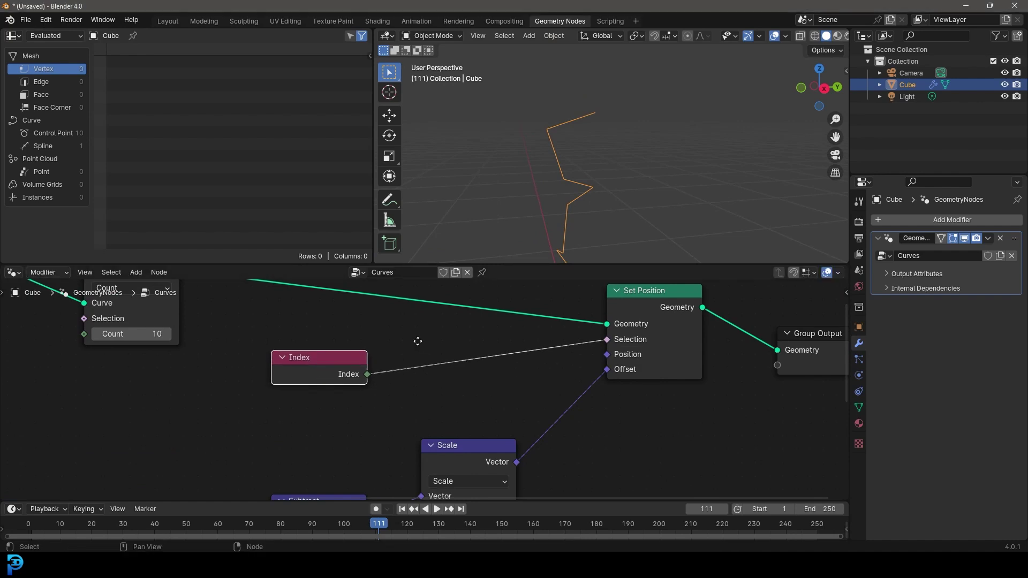
Insert a Math node on the link between Index and Set Position's Selection, and change its operation to Greater Than.
{"action": "key", "text": "shift+a"}
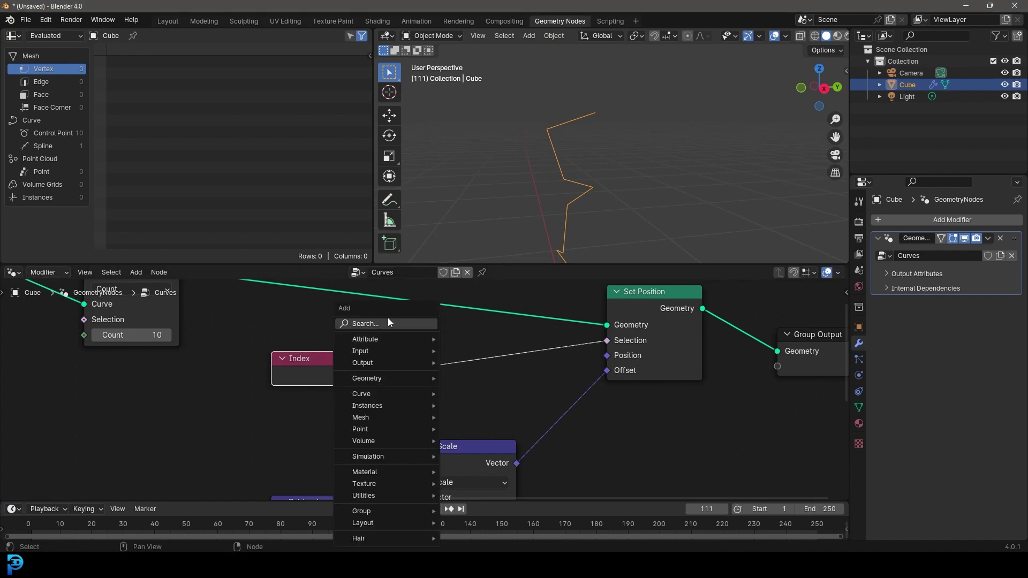
{"action": "type", "text": "add"}
{"action": "key", "text": "Return"}
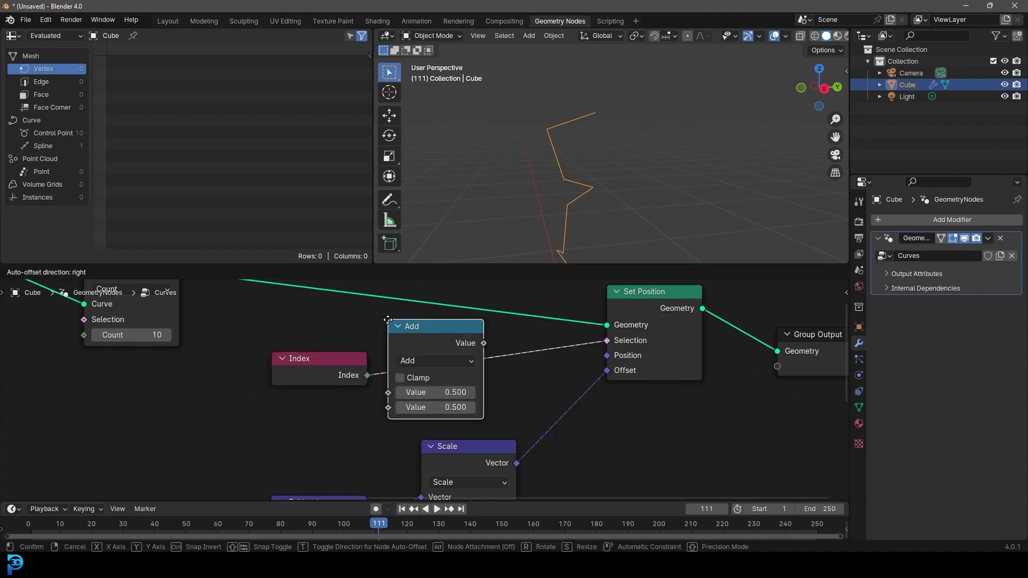
{"action": "left_click", "coordinate": [388, 320]}
{"action": "left_click", "coordinate": [444, 361]}
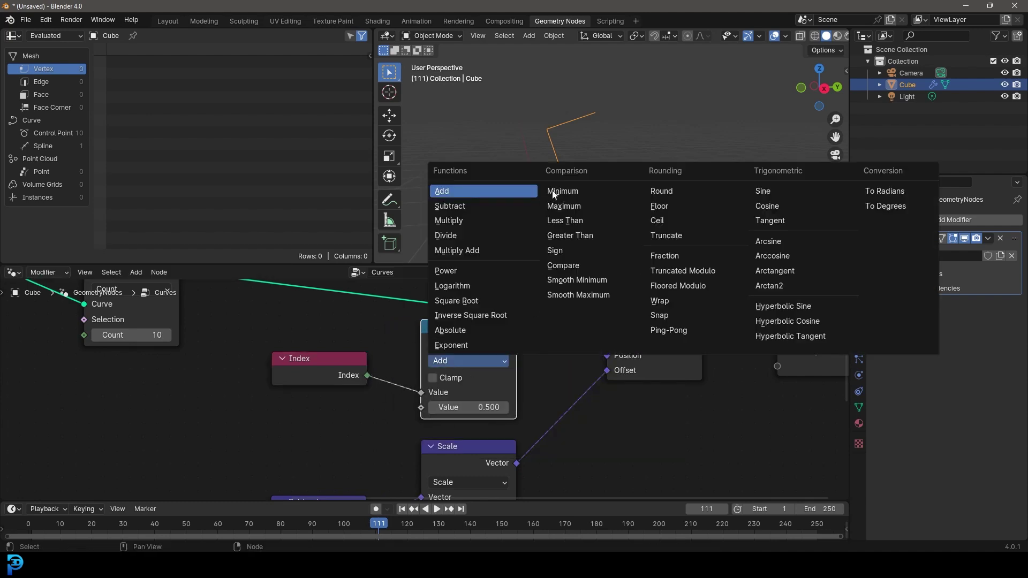
{"action": "left_click", "coordinate": [577, 236]}
Add an Integer node connected to the Threshold input of the Greater Than node.
{"action": "middle_click_drag", "start_coordinate": [351, 427], "coordinate": [389, 367]}
{"action": "scroll", "coordinate": [390, 368], "scroll_direction": "up", "scroll_amount": 1}
{"action": "left_click_drag", "start_coordinate": [466, 349], "coordinate": [366, 366]}
{"action": "type", "text": "int"}
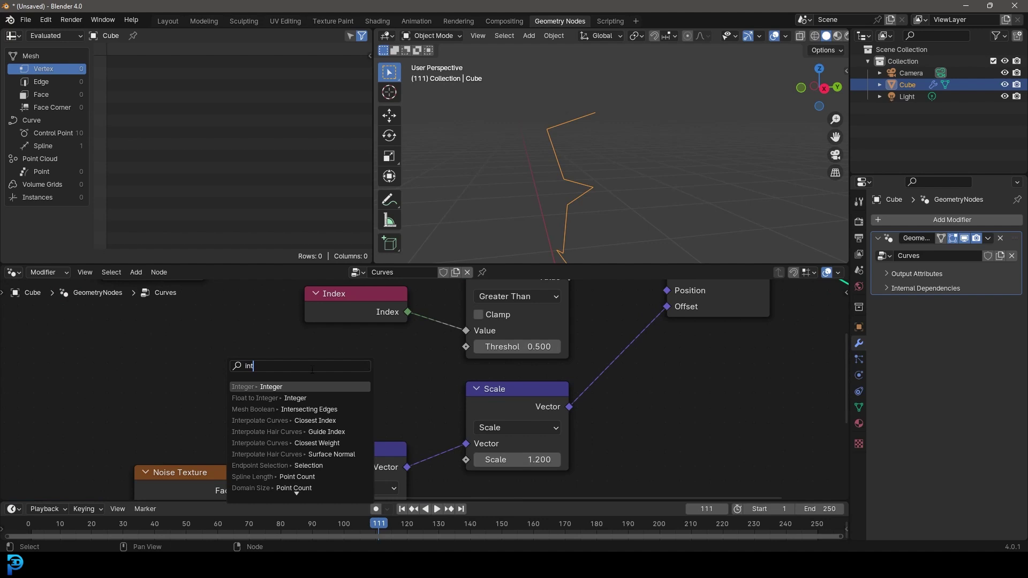
{"action": "key", "text": "Return"}
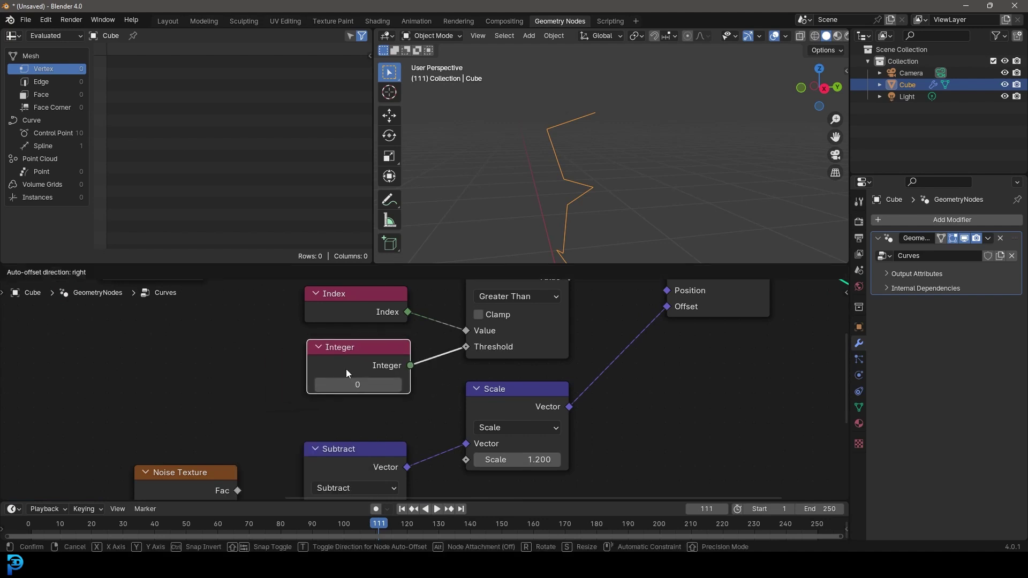
{"action": "left_click", "coordinate": [346, 368]}
Check the curve's base point and tidy the Index and Integer nodes beside the Greater Than node.
{"action": "middle_click_drag", "start_coordinate": [596, 191], "coordinate": [587, 148]}
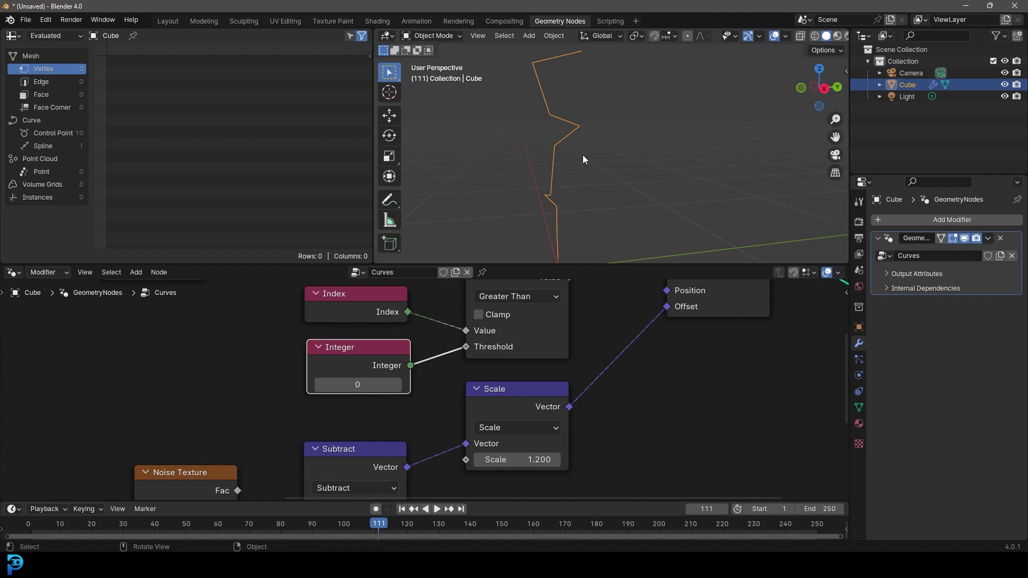
{"action": "middle_click_drag", "start_coordinate": [514, 170], "coordinate": [545, 224]}
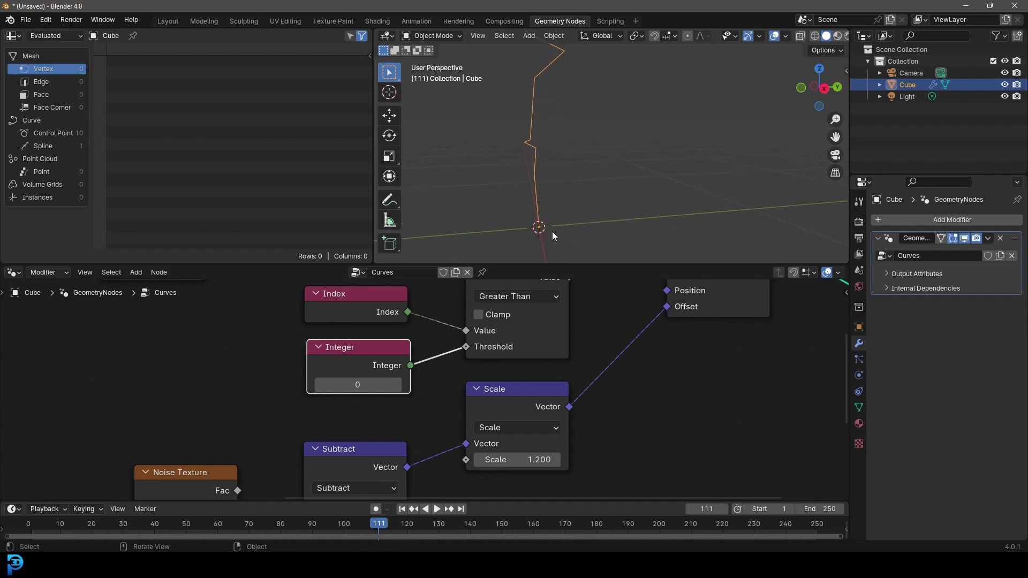
{"action": "middle_click_drag", "start_coordinate": [499, 342], "coordinate": [443, 408]}
{"action": "left_click_drag", "start_coordinate": [297, 366], "coordinate": [305, 364]}
{"action": "left_click_drag", "start_coordinate": [469, 328], "coordinate": [470, 327]}
{"action": "left_click_drag", "start_coordinate": [308, 420], "coordinate": [309, 417]}
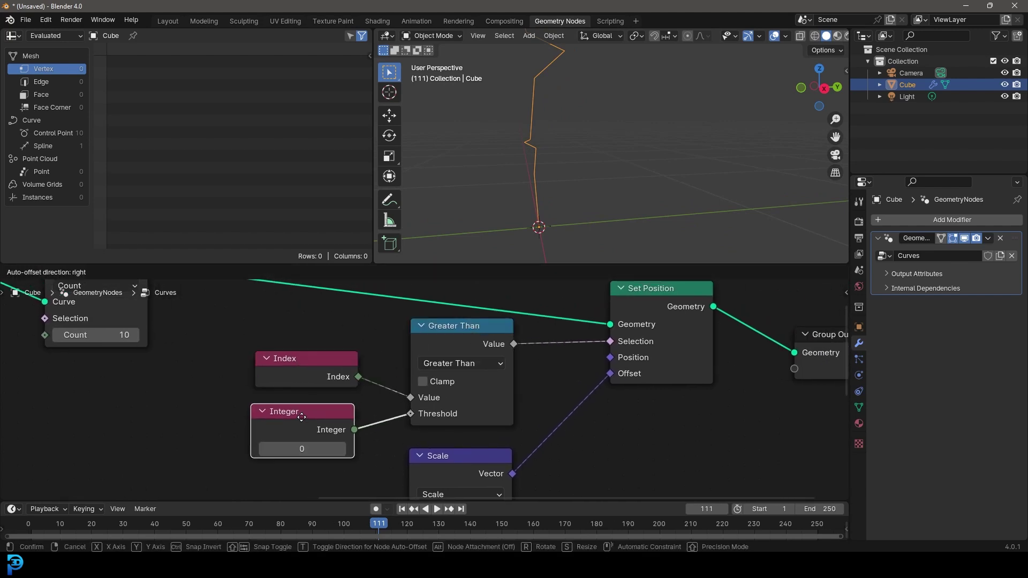
Play the animation and try Integer values of 1, 3 and 10 as the Greater Than threshold.
{"action": "key", "text": "space"}
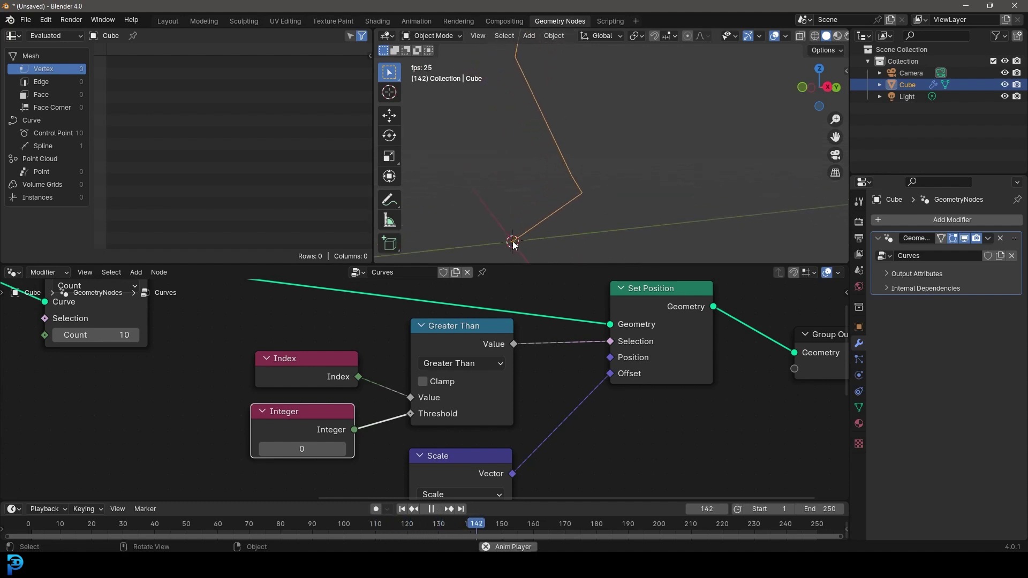
{"action": "left_click", "coordinate": [340, 449]}
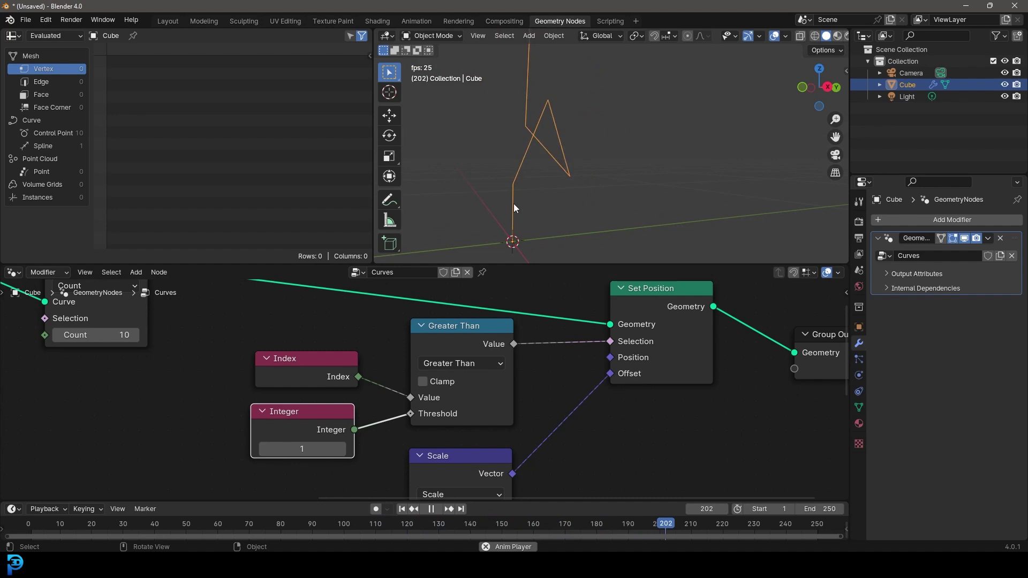
{"action": "left_click", "coordinate": [341, 450]}
{"action": "left_click", "coordinate": [341, 450]}
{"action": "left_click", "coordinate": [315, 448]}
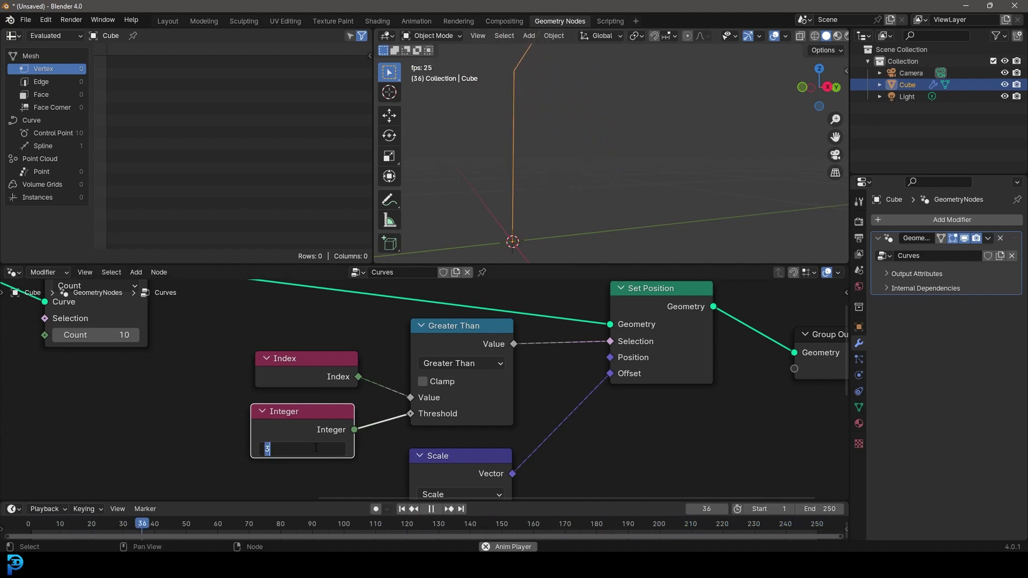
{"action": "type", "text": "10"}
{"action": "key", "text": "Return"}
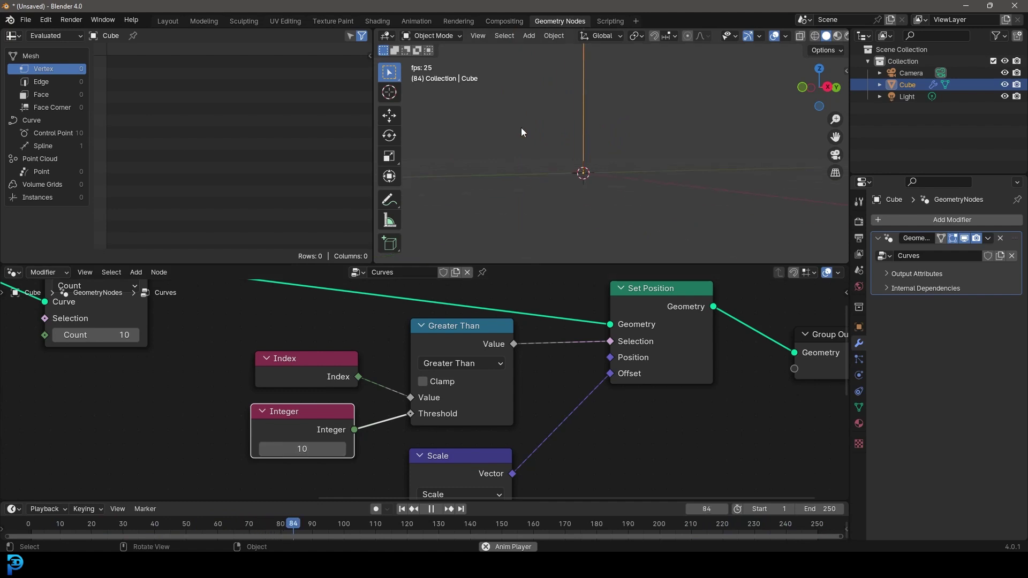
{"action": "middle_click_drag", "start_coordinate": [596, 201], "coordinate": [555, 204]}
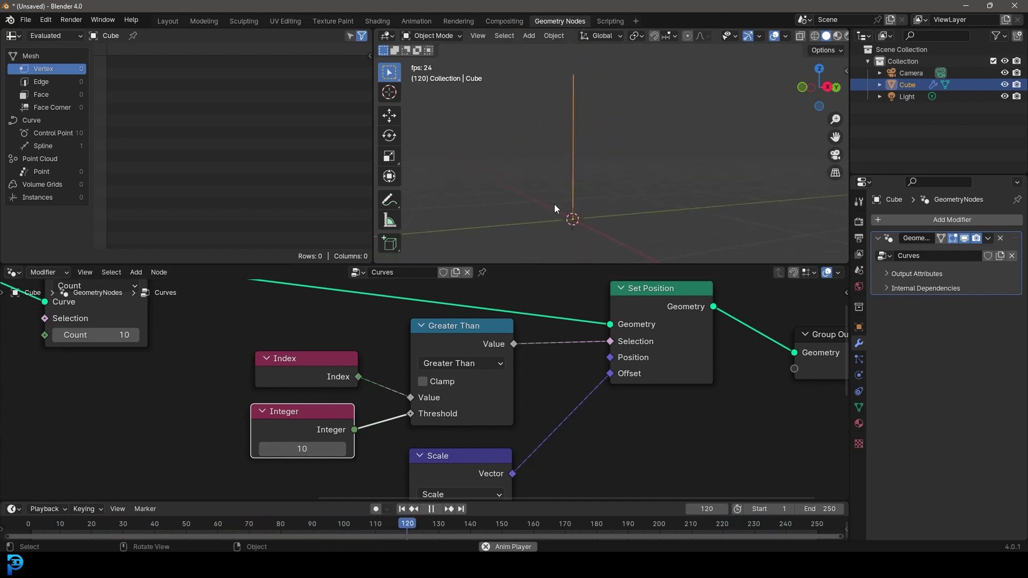
Lower the Integer value step by step to 1 while the animation plays.
{"action": "left_click", "coordinate": [264, 450]}
{"action": "left_click", "coordinate": [264, 449]}
{"action": "left_click", "coordinate": [264, 450]}
{"action": "left_click", "coordinate": [264, 450]}
{"action": "left_click", "coordinate": [264, 450]}
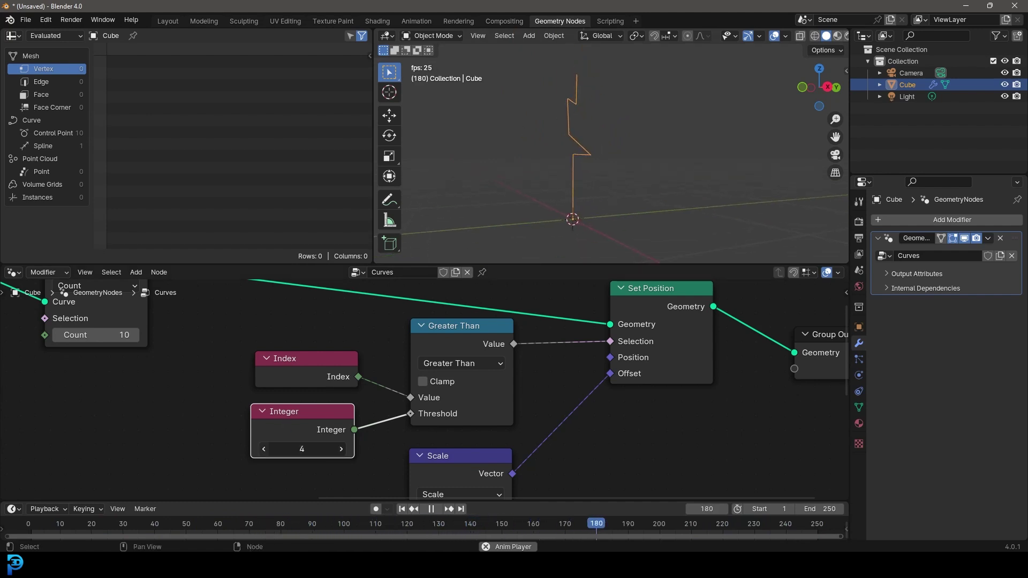
{"action": "left_click", "coordinate": [264, 450]}
{"action": "left_click", "coordinate": [264, 450]}
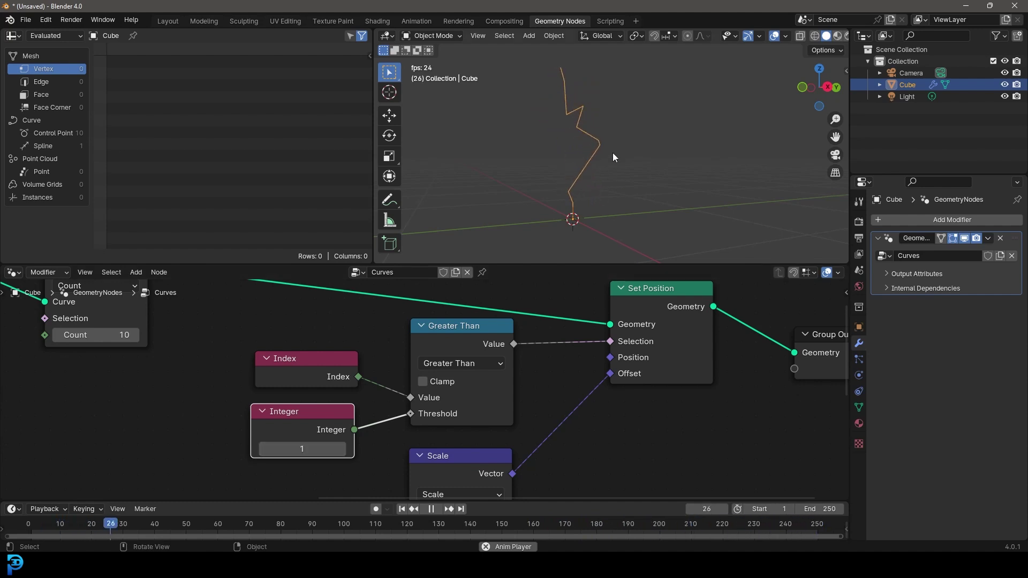
Reposition the Resample Curve node beside the Curve Line and set its Count to 100.
{"action": "scroll", "coordinate": [428, 388], "scroll_direction": "down", "scroll_amount": 2}
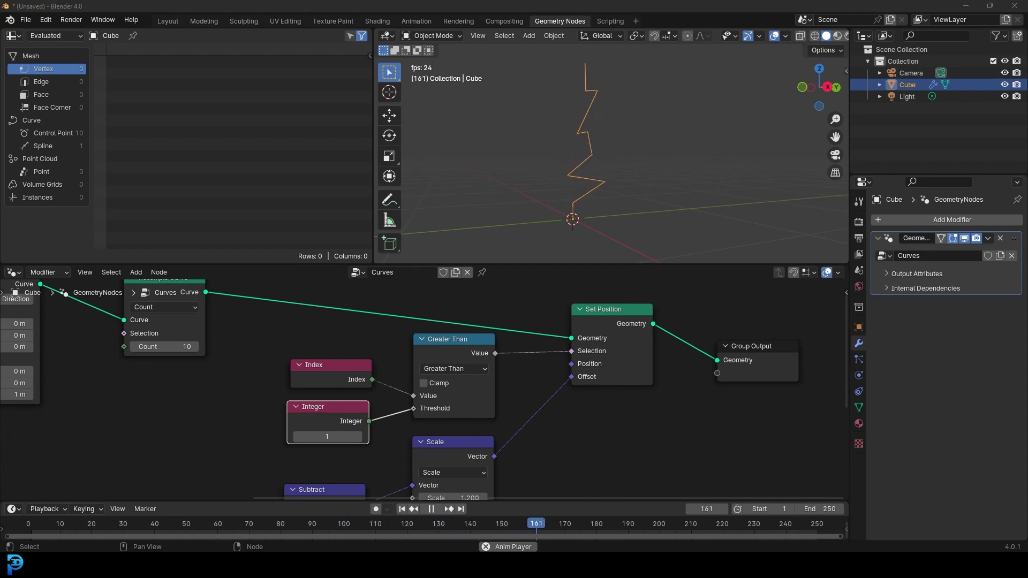
{"action": "middle_click_drag", "start_coordinate": [110, 350], "coordinate": [395, 374]}
{"action": "left_click_drag", "start_coordinate": [451, 315], "coordinate": [459, 336]}
{"action": "middle_click_drag", "start_coordinate": [395, 412], "coordinate": [413, 368]}
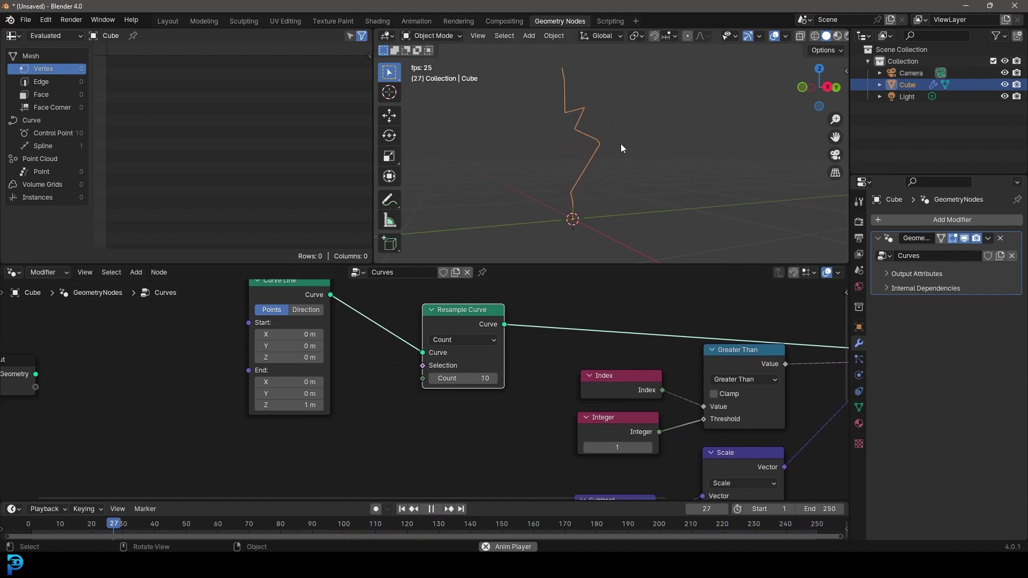
{"action": "left_click", "coordinate": [473, 379]}
{"action": "type", "text": "1"}
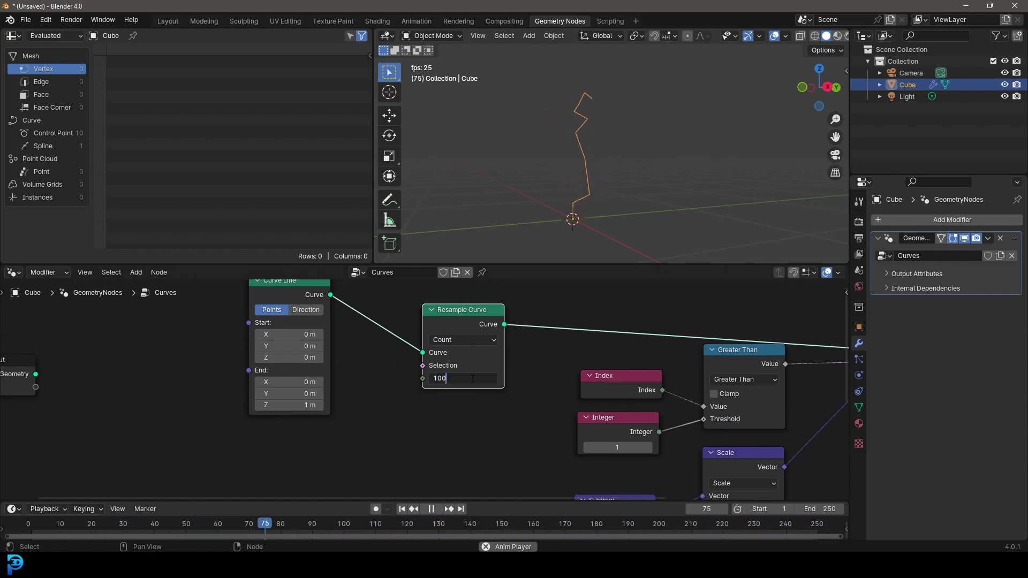
{"action": "type", "text": "00"}
{"action": "key", "text": "Return"}
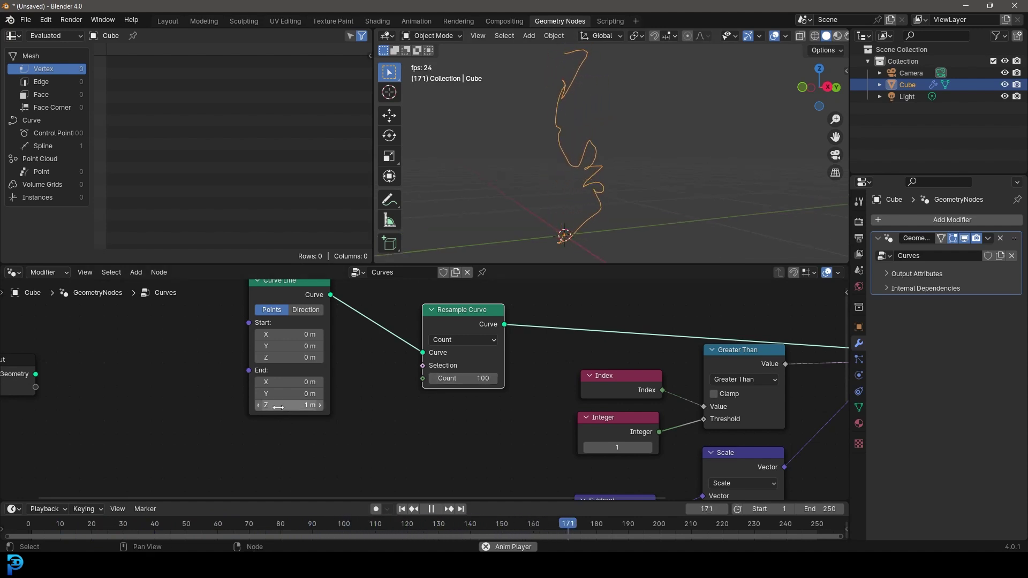
Try an End Z of 4 m on the Curve Line node and return it to 1 m.
{"action": "left_click_drag", "start_coordinate": [278, 408], "coordinate": [326, 407]}
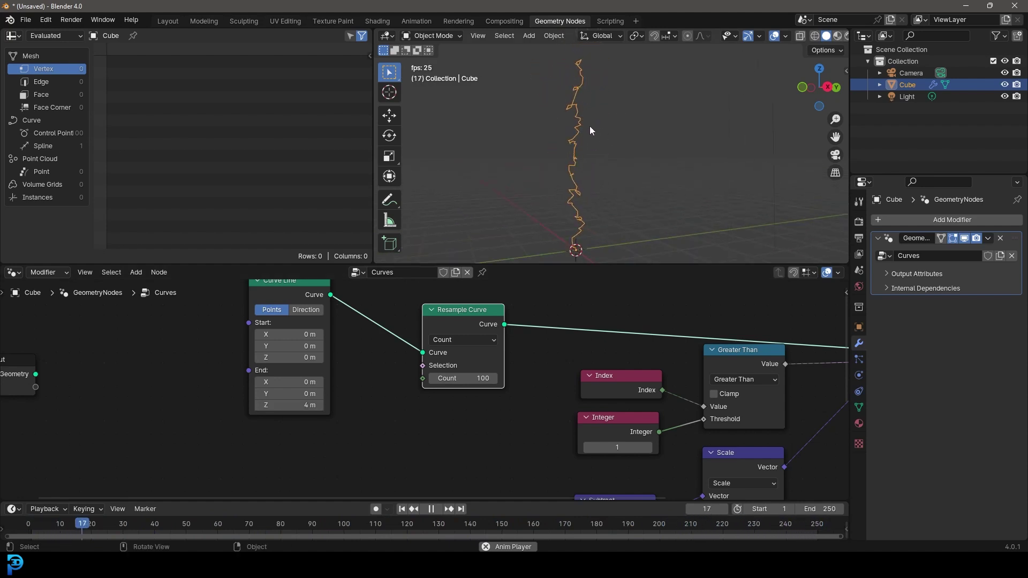
{"action": "scroll", "coordinate": [555, 147], "scroll_direction": "up", "scroll_amount": 3}
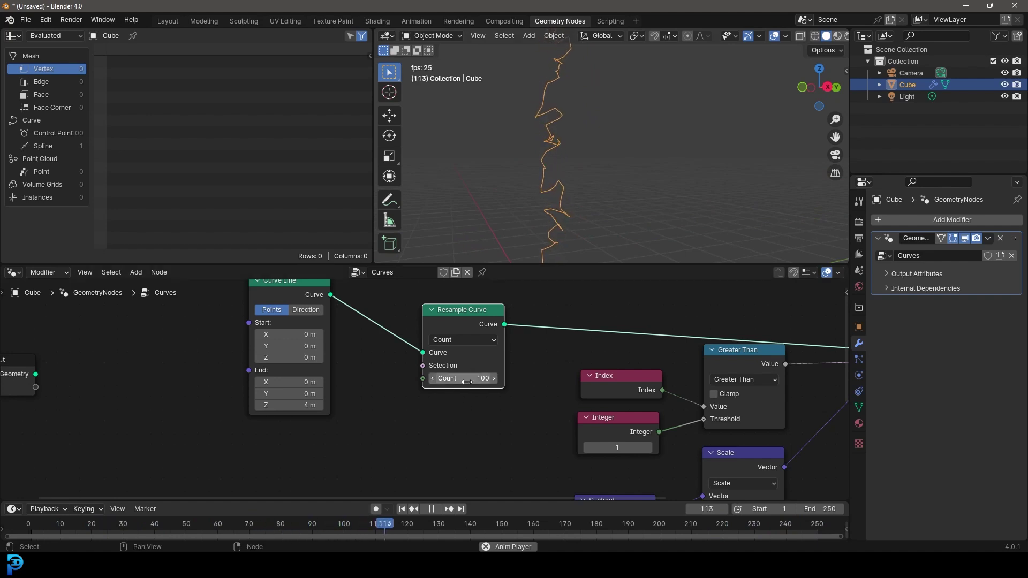
{"action": "scroll", "coordinate": [427, 391], "scroll_direction": "up", "scroll_amount": 1}
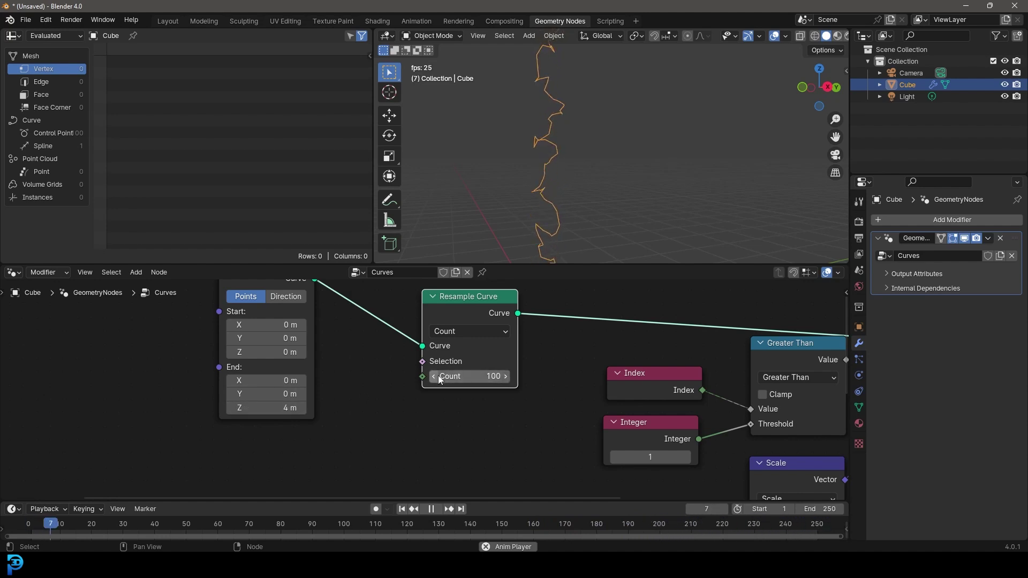
{"action": "middle_click_drag", "start_coordinate": [327, 433], "coordinate": [374, 401]}
{"action": "left_click", "coordinate": [304, 371]}
{"action": "type", "text": "1"}
{"action": "key", "text": "Return"}
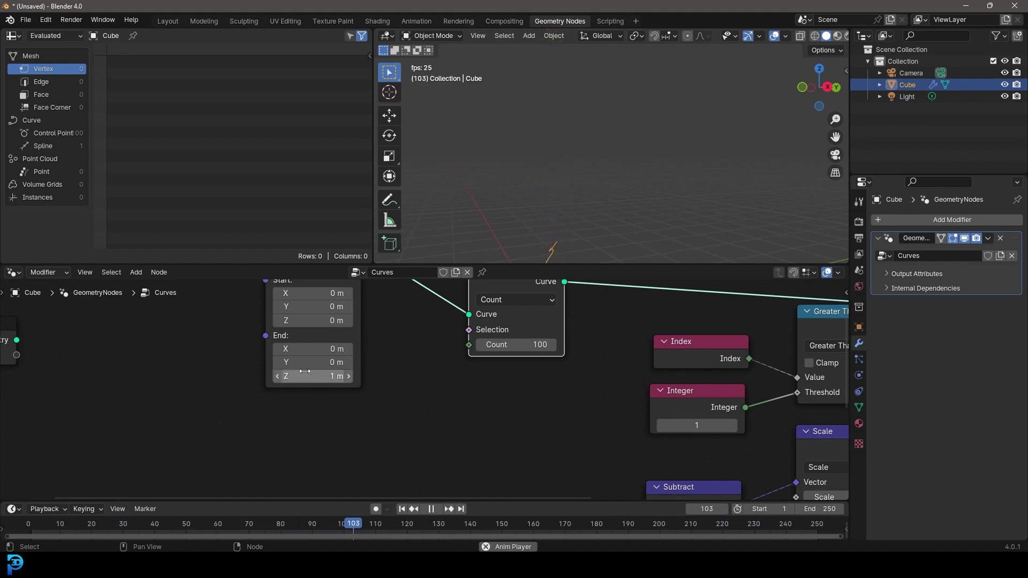
Add a Separate XYZ node with its X output connected to the Curve Line's End input.
{"action": "middle_click_drag", "start_coordinate": [303, 392], "coordinate": [386, 386]}
{"action": "scroll", "coordinate": [385, 384], "scroll_direction": "up", "scroll_amount": 2}
{"action": "middle_click_drag", "start_coordinate": [301, 345], "coordinate": [387, 387]}
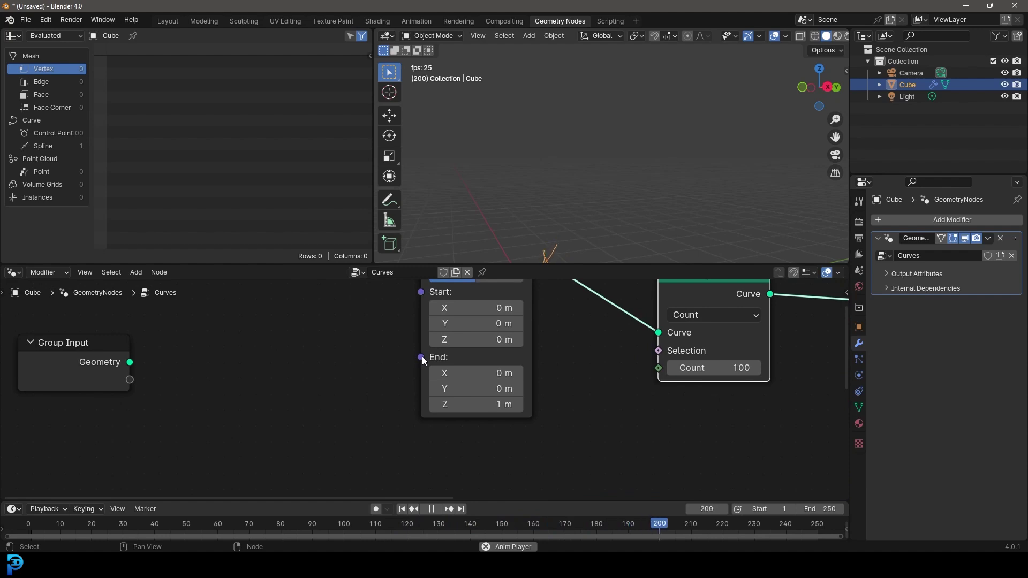
{"action": "left_click_drag", "start_coordinate": [419, 356], "coordinate": [354, 371]}
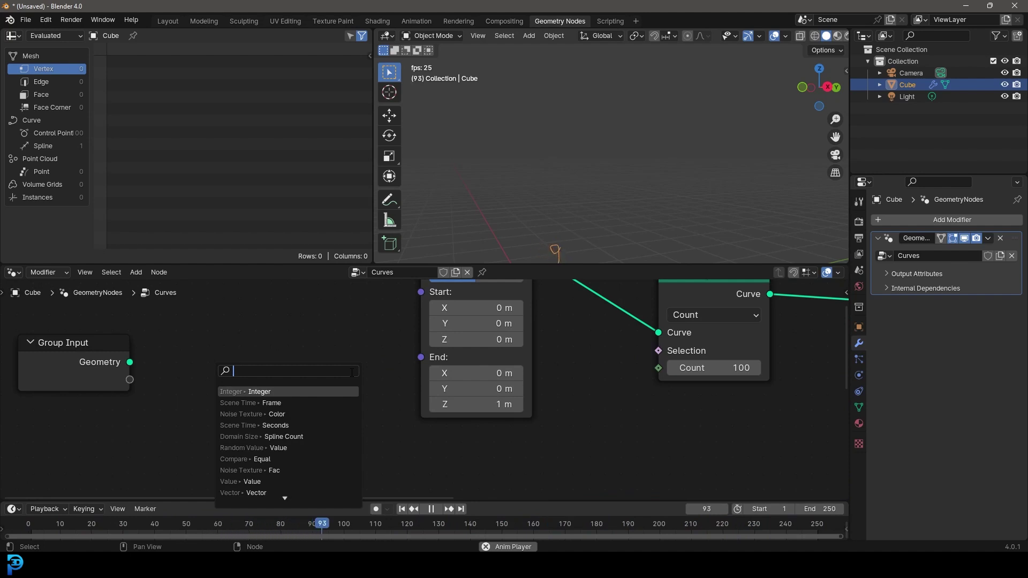
{"action": "type", "text": "spe"}
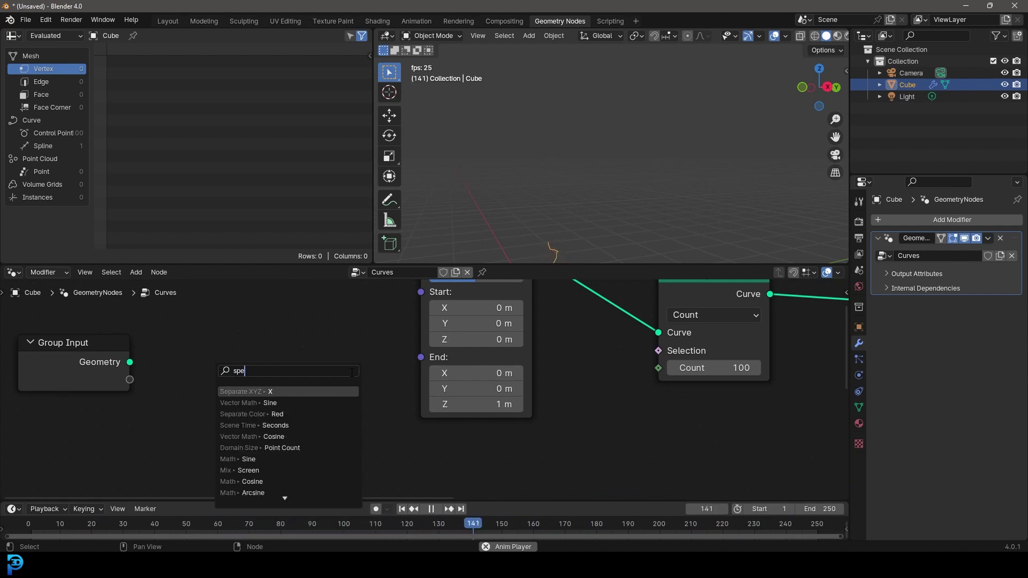
{"action": "key", "text": "BackSpace"}
{"action": "key", "text": "BackSpace"}
{"action": "type", "text": "eper"}
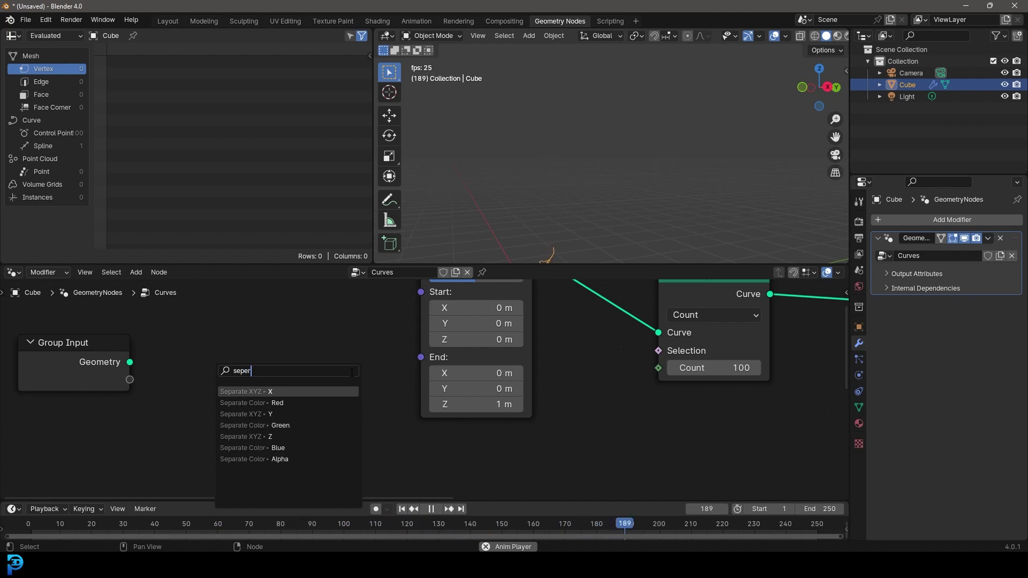
{"action": "left_click", "coordinate": [271, 392]}
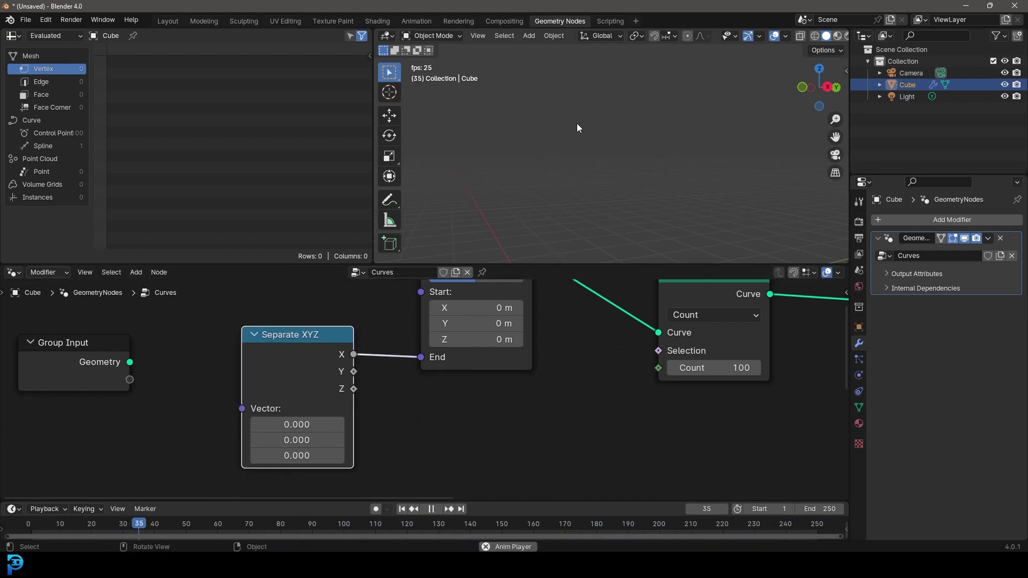
Move the Separate XYZ node aside and insert a Combine XYZ node between it and the Curve Line's End input.
{"action": "middle_click_drag", "start_coordinate": [576, 127], "coordinate": [588, 224]}
{"action": "left_click_drag", "start_coordinate": [278, 353], "coordinate": [242, 365]}
{"action": "key", "text": "shift+a"}
{"action": "left_click", "coordinate": [313, 323]}
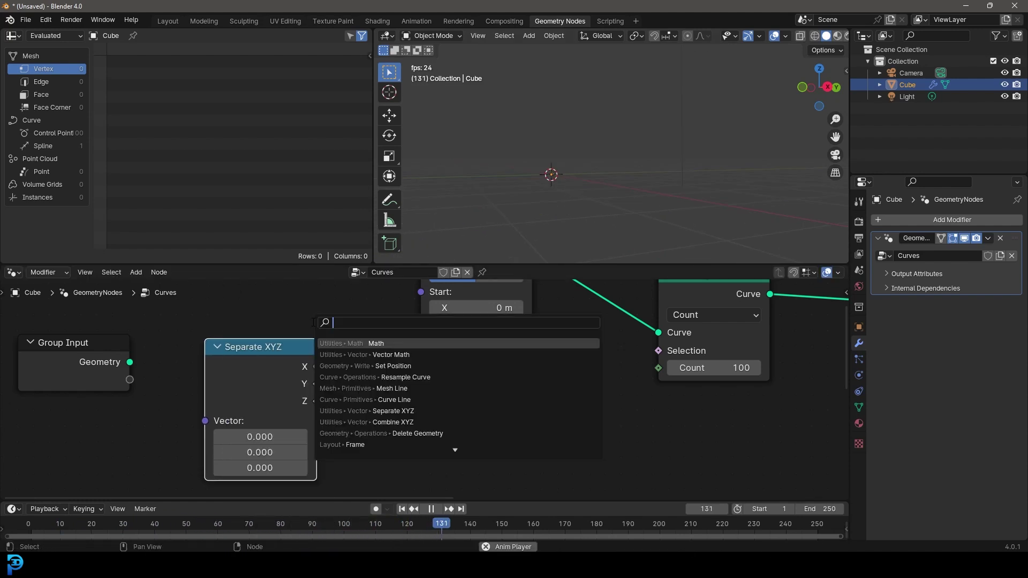
{"action": "type", "text": "combin"}
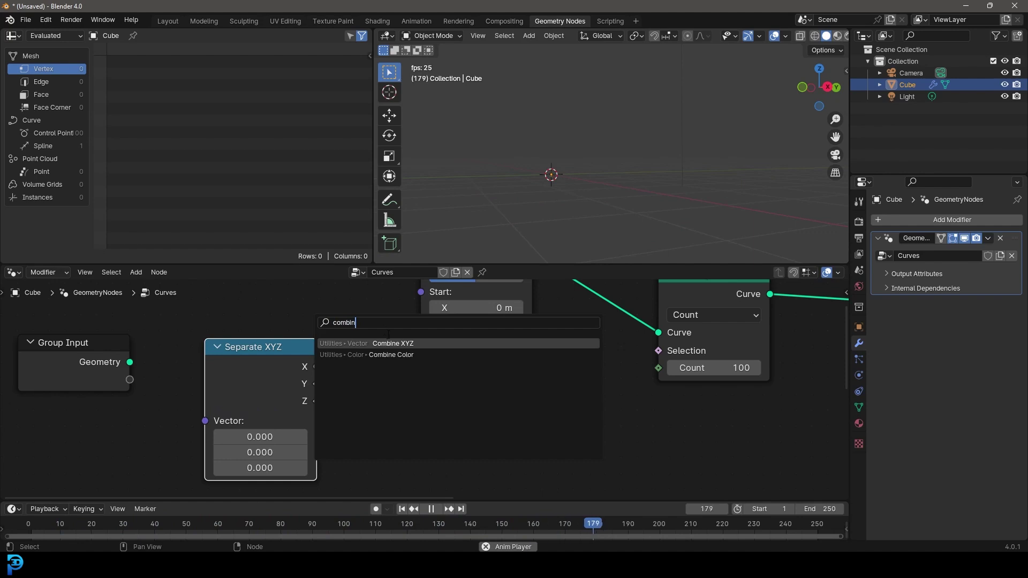
{"action": "left_click", "coordinate": [403, 342]}
{"action": "left_click", "coordinate": [317, 332]}
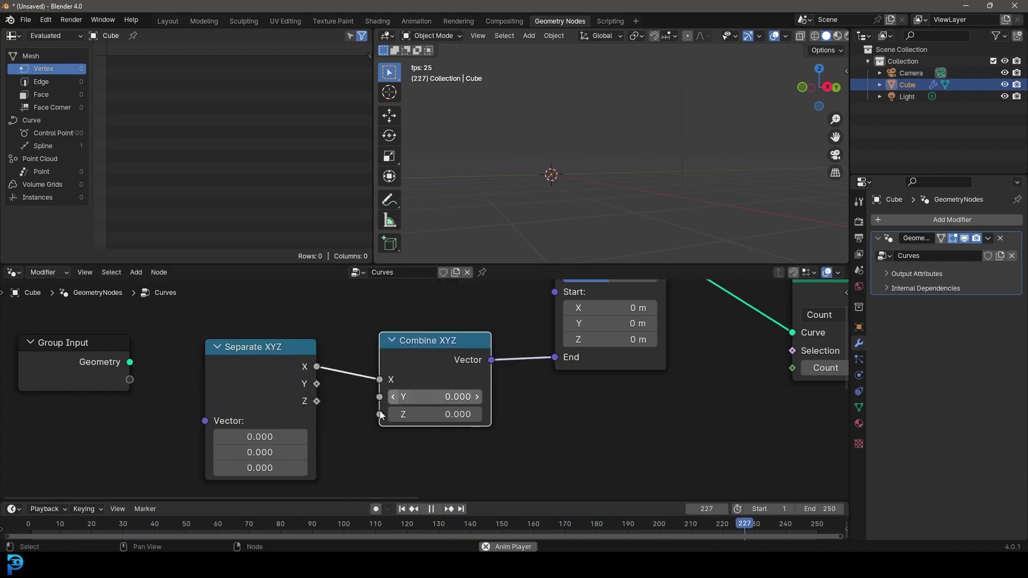
{"action": "mouse_move", "coordinate": [379, 381]}
{"action": "left_mouse_down"}
{"action": "mouse_move", "coordinate": [357, 380]}
{"action": "mouse_move", "coordinate": [379, 380]}
{"action": "left_mouse_up"}
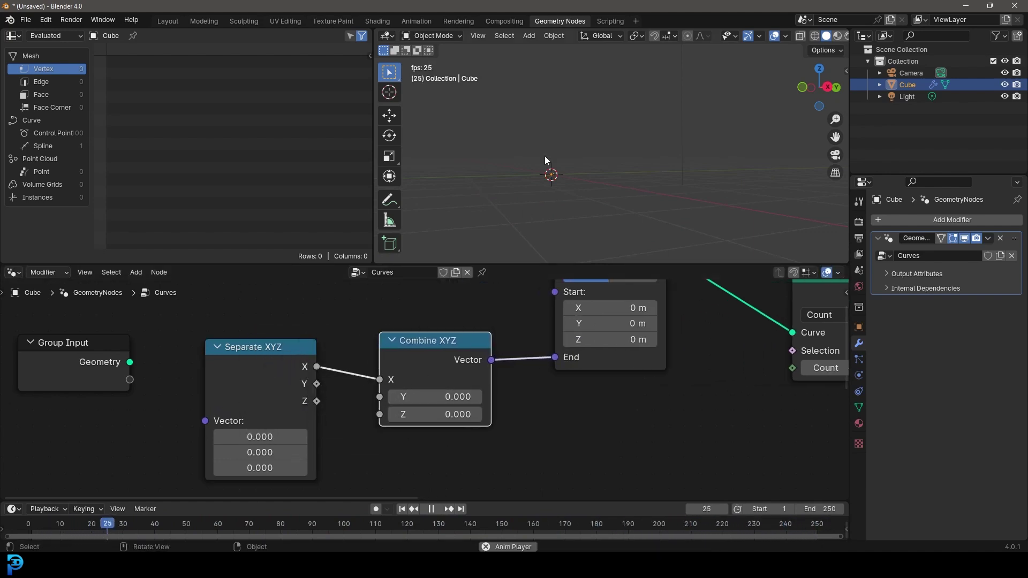
Add a Value node connected to the Separate XYZ node's Vector input and set it to 0.900.
{"action": "middle_click_drag", "start_coordinate": [545, 156], "coordinate": [566, 187]}
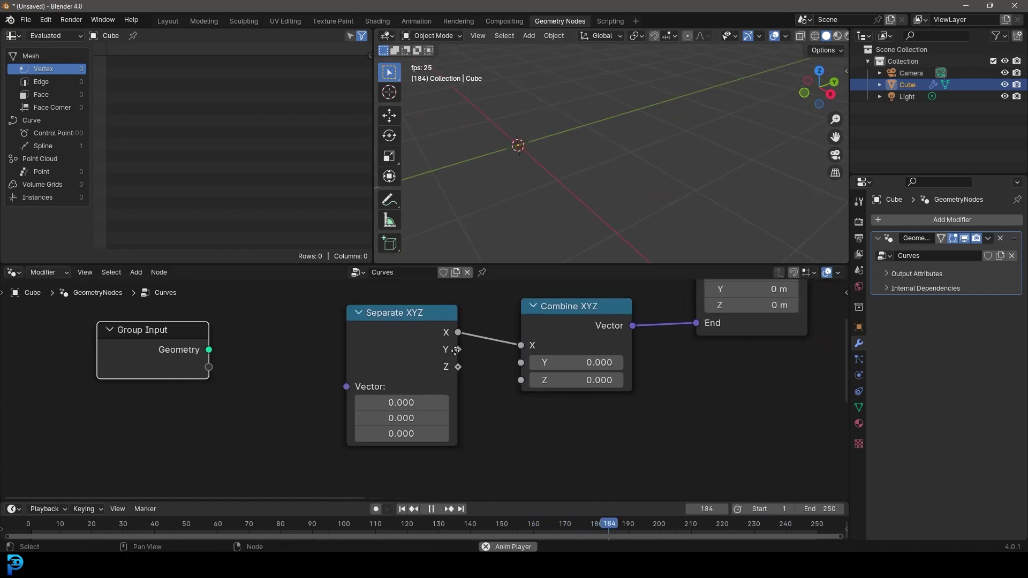
{"action": "middle_click_drag", "start_coordinate": [456, 353], "coordinate": [473, 346]}
{"action": "left_click_drag", "start_coordinate": [376, 368], "coordinate": [289, 400]}
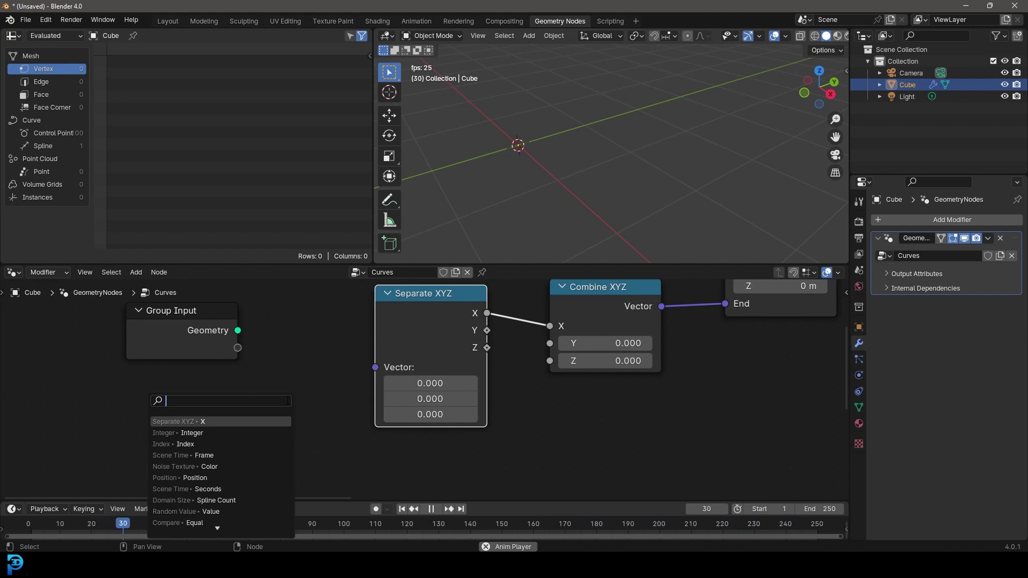
{"action": "type", "text": "value"}
{"action": "key", "text": "Return"}
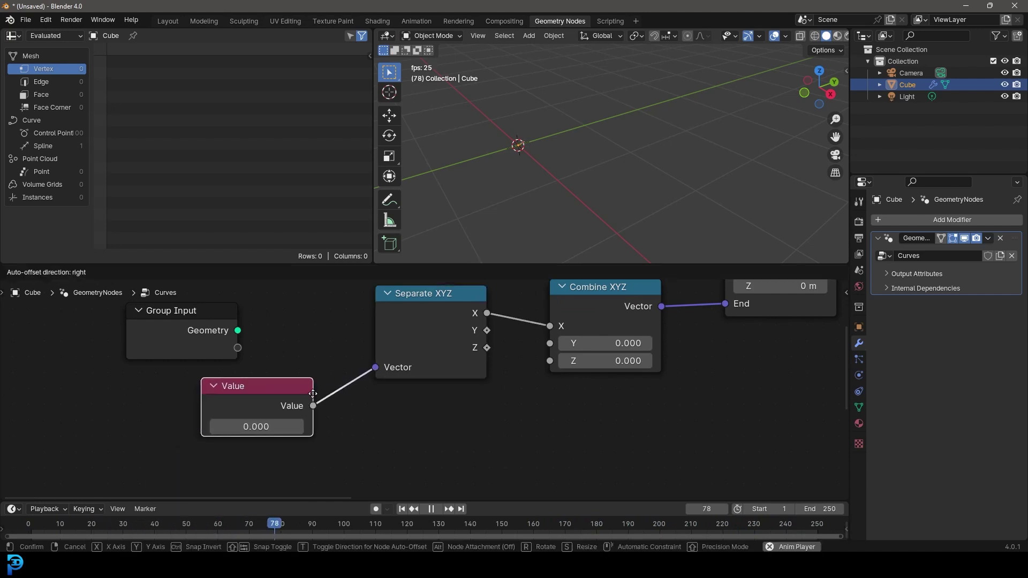
{"action": "left_click", "coordinate": [313, 394]}
{"action": "left_click_drag", "start_coordinate": [256, 427], "coordinate": [302, 427]}
{"action": "middle_click_drag", "start_coordinate": [569, 152], "coordinate": [597, 159]}
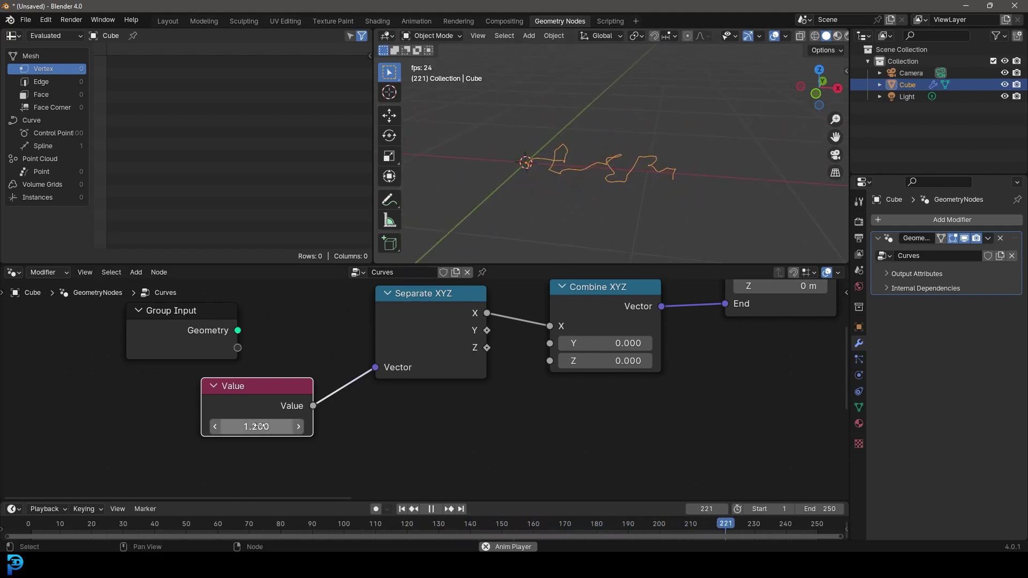
{"action": "left_click_drag", "start_coordinate": [259, 426], "coordinate": [258, 427]}
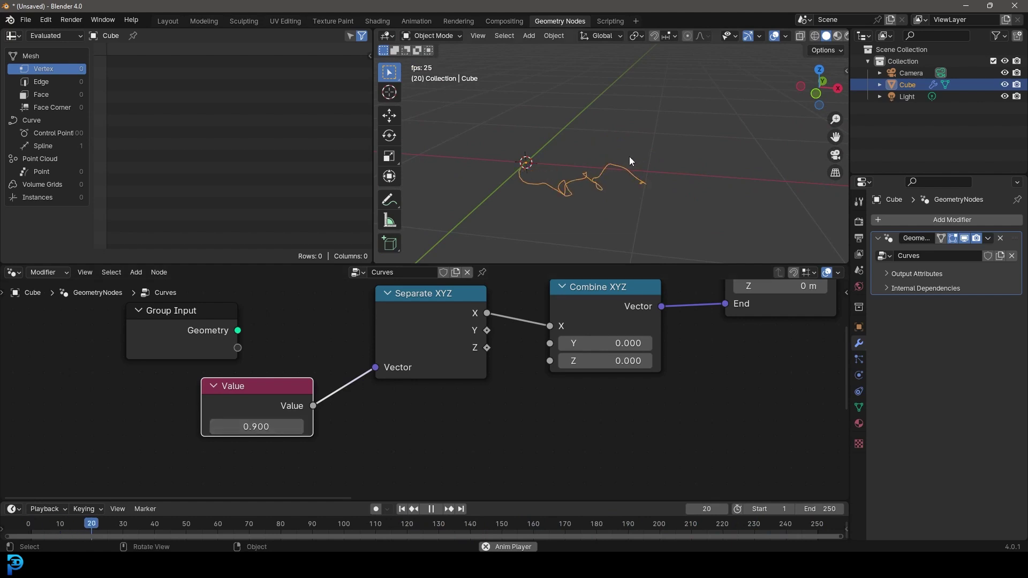
Connect the Separate XYZ node's Z output to Combine XYZ's Z input and disconnect the X link.
{"action": "middle_click_drag", "start_coordinate": [480, 349], "coordinate": [345, 401]}
{"action": "left_click_drag", "start_coordinate": [348, 400], "coordinate": [413, 414]}
{"action": "left_click_drag", "start_coordinate": [413, 378], "coordinate": [465, 348]}
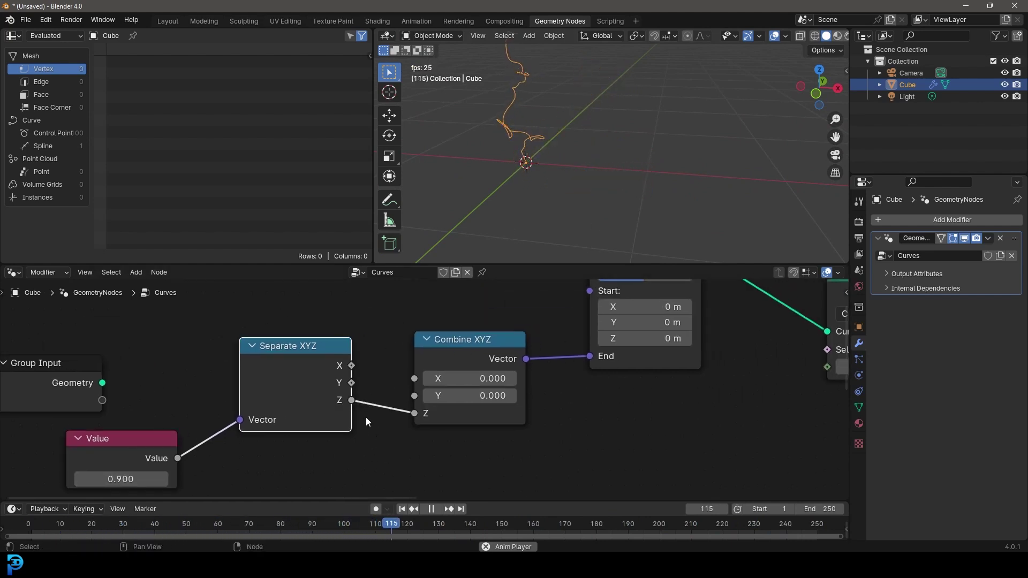
Group the Separate XYZ and Combine XYZ nodes into a node group and return to the main Curves tree.
{"action": "scroll", "coordinate": [478, 358], "scroll_direction": "down", "scroll_amount": 2}
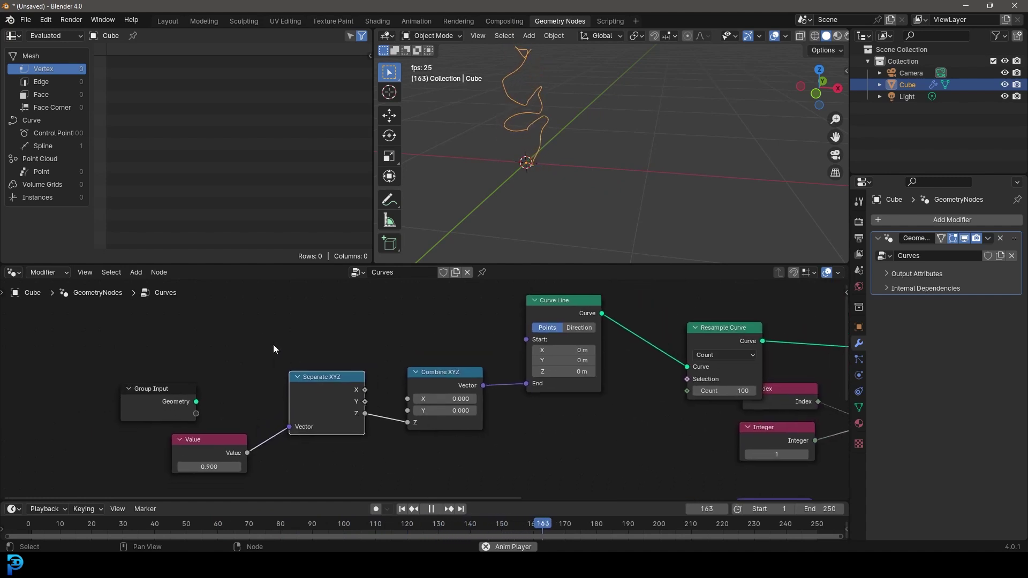
{"action": "left_click_drag", "start_coordinate": [263, 327], "coordinate": [522, 452]}
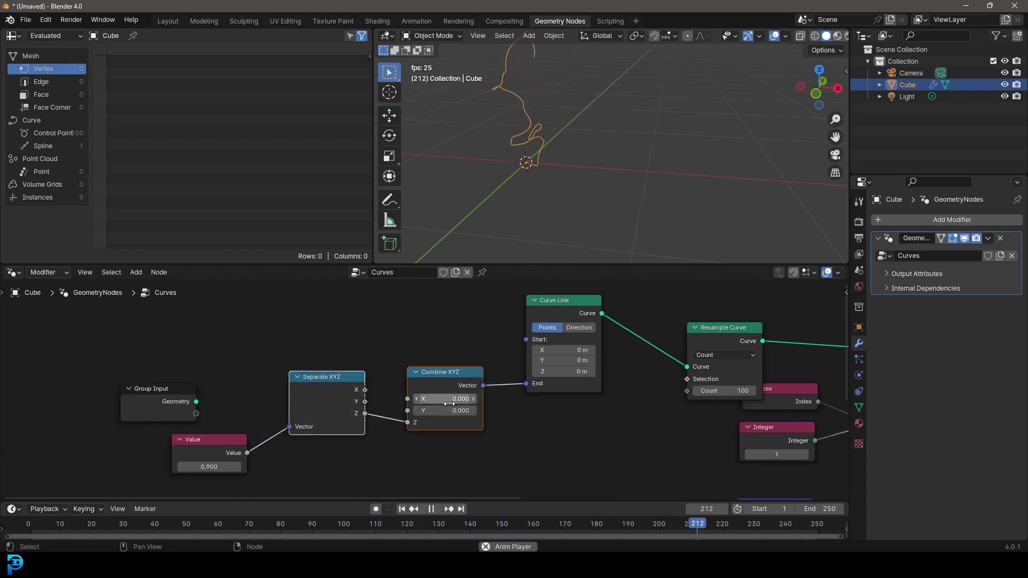
{"action": "middle_click_drag", "start_coordinate": [449, 404], "coordinate": [451, 389]}
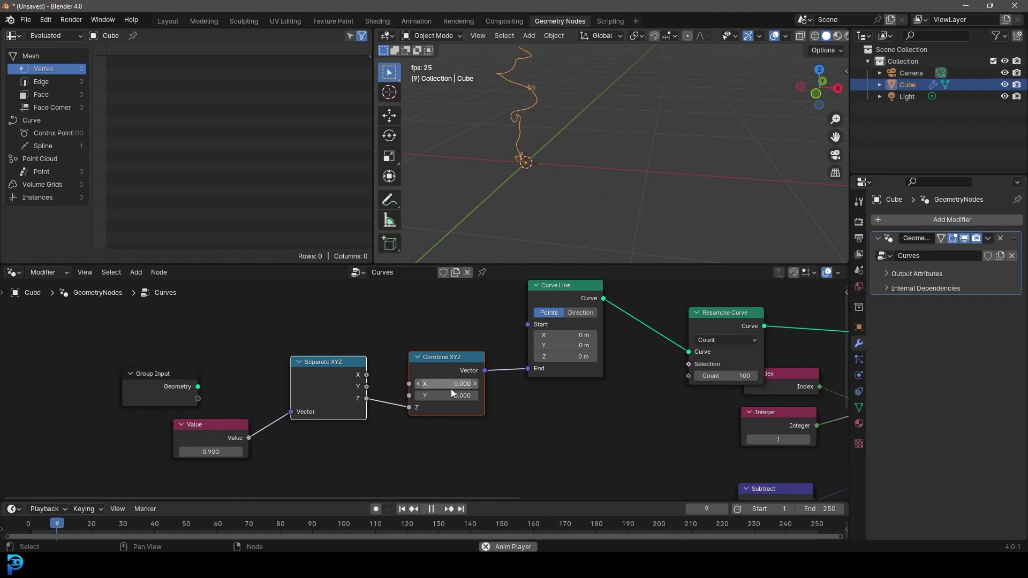
{"action": "key", "text": "ctrl+g"}
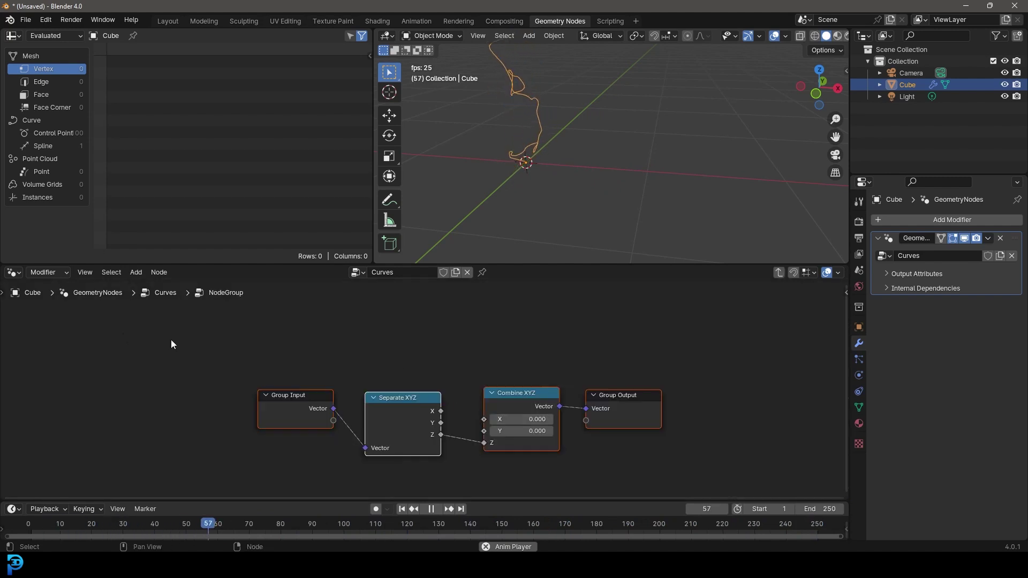
{"action": "key", "text": "Tab"}
Label the new group node "move (z)" in its node properties.
{"action": "scroll", "coordinate": [428, 379], "scroll_direction": "up", "scroll_amount": 3}
{"action": "left_click_drag", "start_coordinate": [358, 358], "coordinate": [411, 352]}
{"action": "key", "text": "n"}
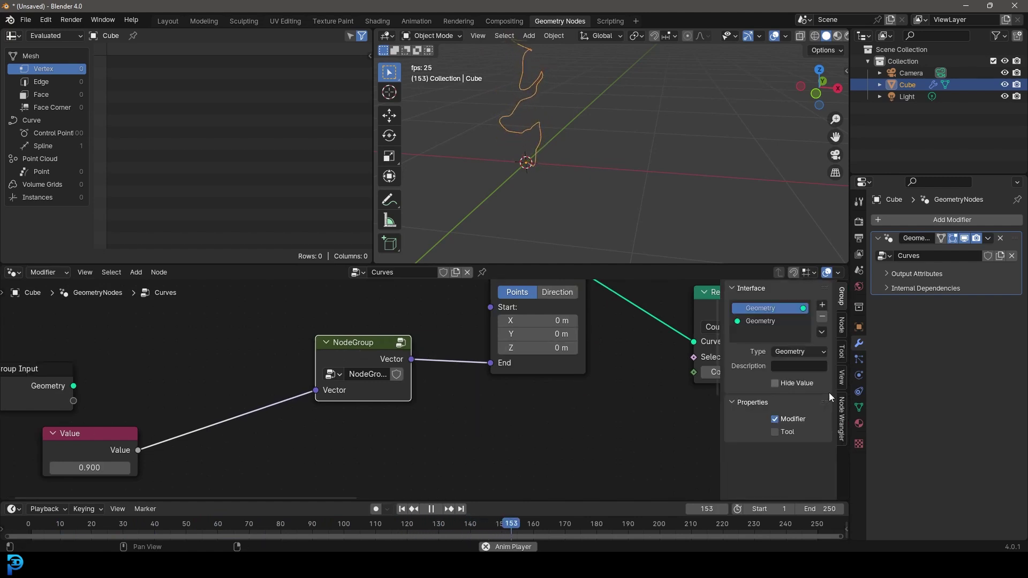
{"action": "left_click", "coordinate": [841, 324]}
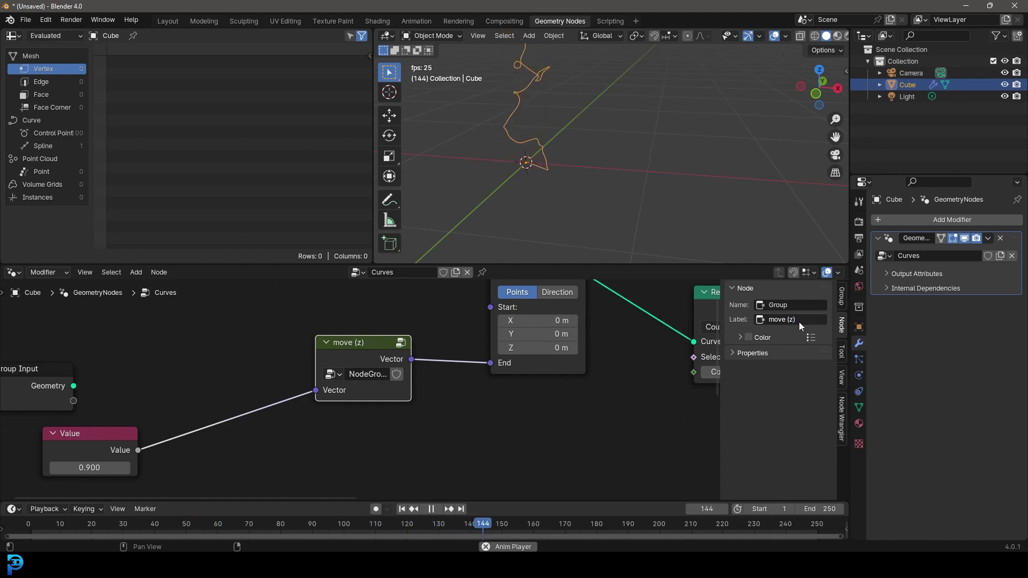
Reposition the Value node and add a Math node set to Subtract below the move (z) group.
{"action": "middle_click_drag", "start_coordinate": [256, 448], "coordinate": [339, 411]}
{"action": "left_click_drag", "start_coordinate": [172, 406], "coordinate": [208, 412]}
{"action": "scroll", "coordinate": [392, 434], "scroll_direction": "down", "scroll_amount": 4}
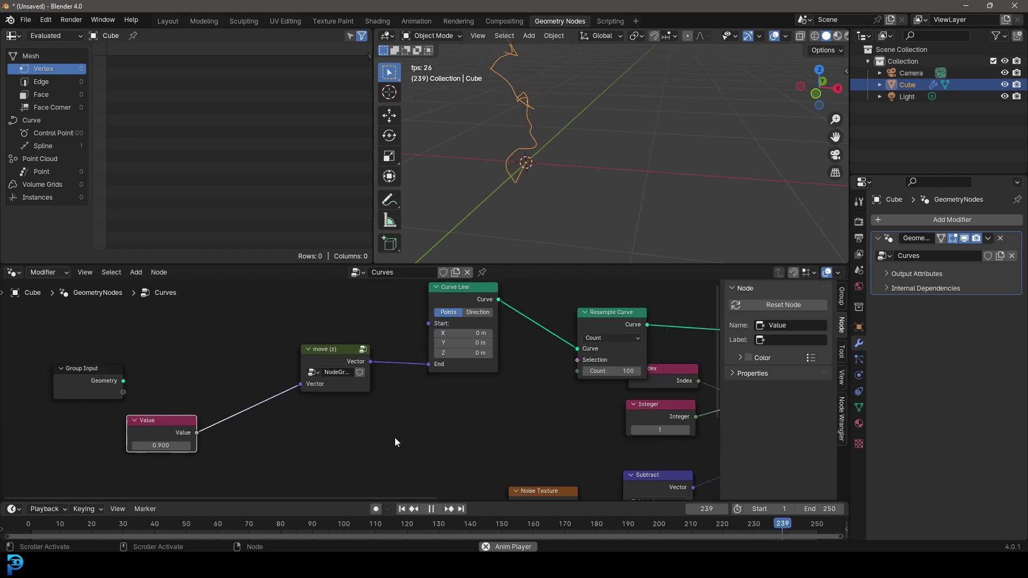
{"action": "scroll", "coordinate": [390, 425], "scroll_direction": "up", "scroll_amount": 2}
{"action": "key", "text": "shift+a"}
{"action": "left_click", "coordinate": [353, 321]}
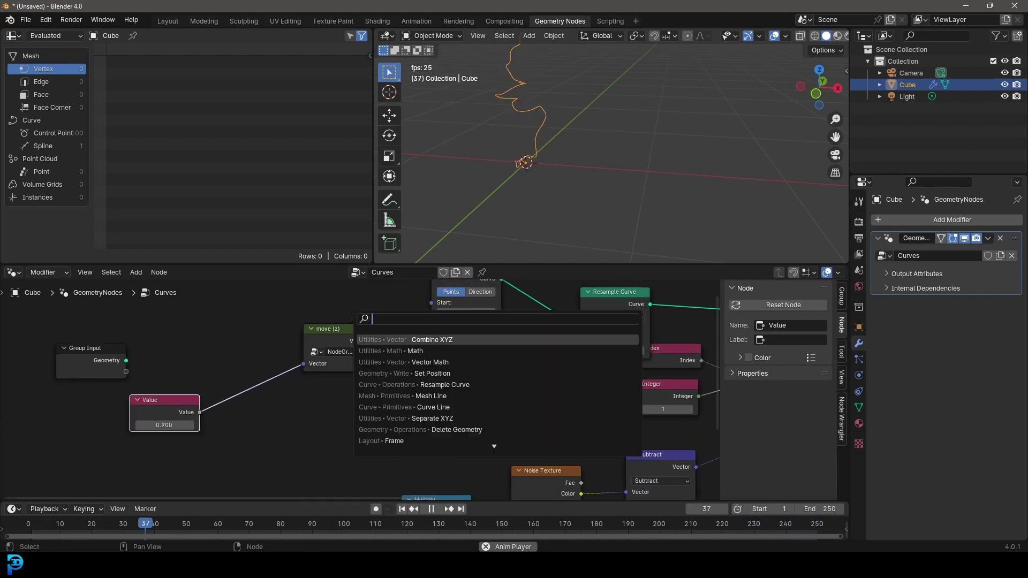
{"action": "type", "text": "add"}
{"action": "key", "text": "Return"}
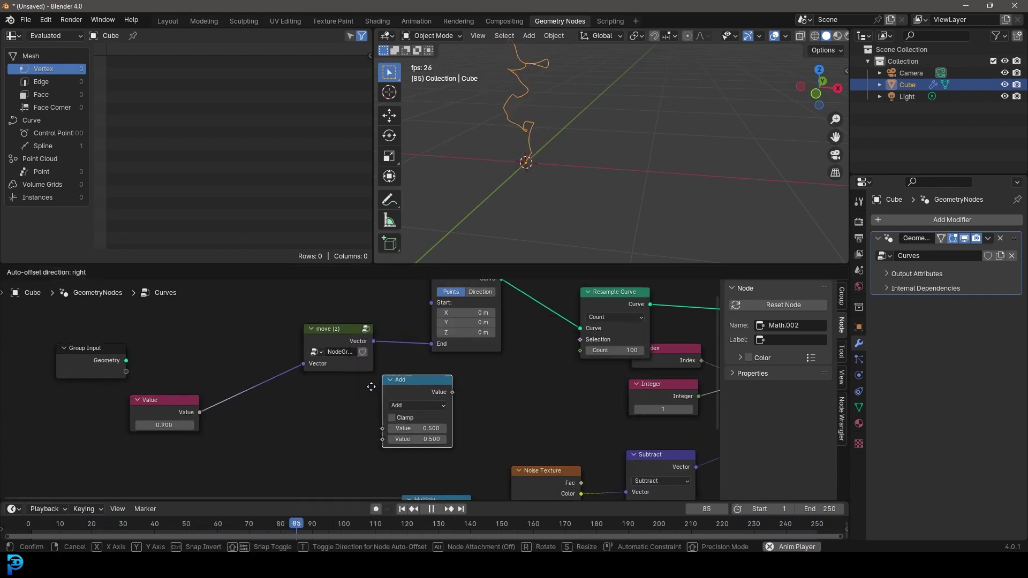
{"action": "left_click", "coordinate": [371, 389]}
{"action": "left_click", "coordinate": [401, 413]}
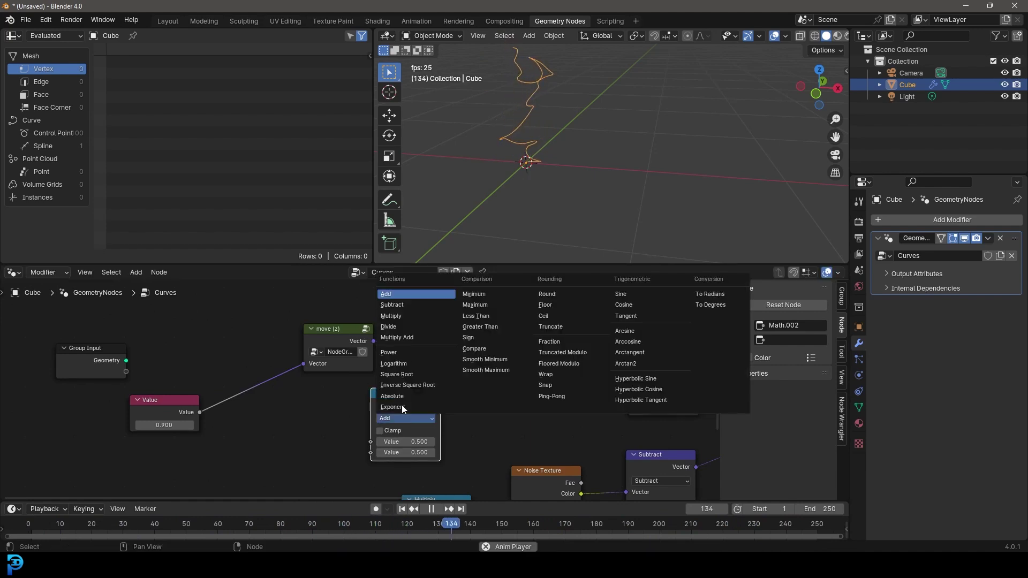
{"action": "left_click", "coordinate": [404, 305]}
Connect the Value node to the Subtract node's first input and the Subtract output to Resample Curve's Count.
{"action": "left_click_drag", "start_coordinate": [196, 399], "coordinate": [371, 436]}
{"action": "left_click_drag", "start_coordinate": [406, 405], "coordinate": [465, 384]}
{"action": "middle_click_drag", "start_coordinate": [573, 384], "coordinate": [512, 378]}
{"action": "scroll", "coordinate": [514, 379], "scroll_direction": "up", "scroll_amount": 1}
{"action": "left_click_drag", "start_coordinate": [546, 285], "coordinate": [506, 294]}
{"action": "left_click_drag", "start_coordinate": [436, 378], "coordinate": [483, 354]}
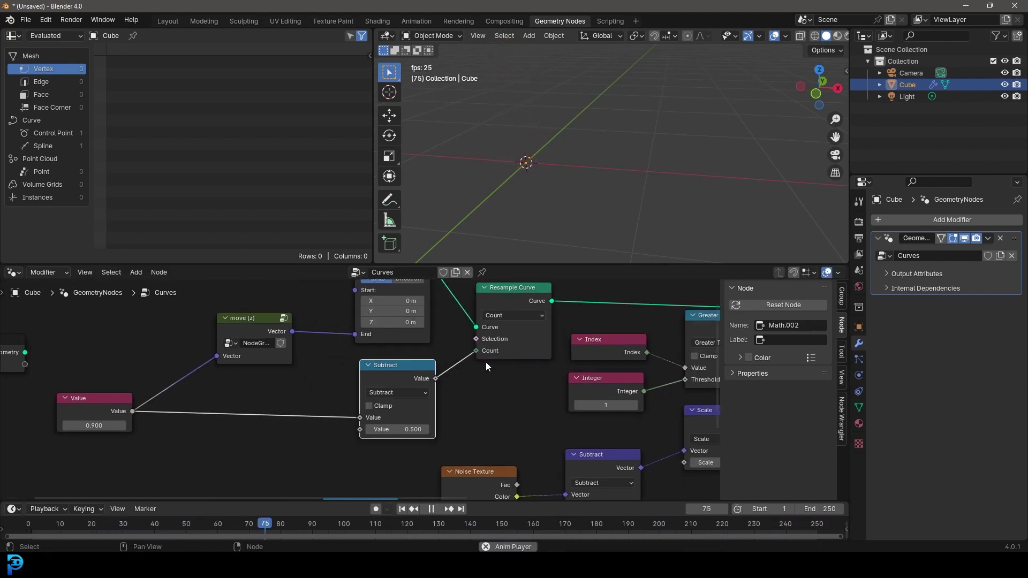
{"action": "middle_click_drag", "start_coordinate": [333, 439], "coordinate": [415, 371]}
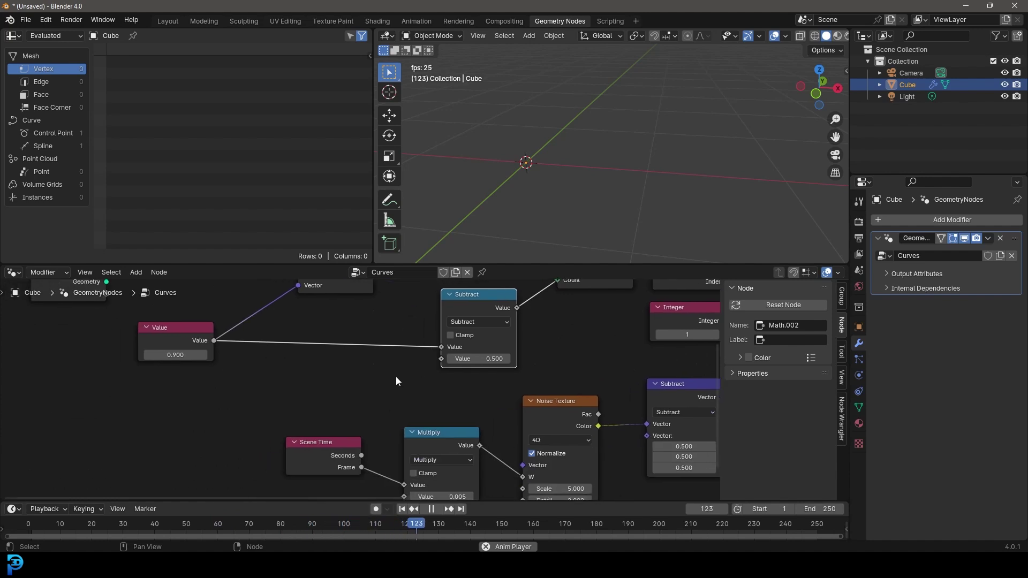
Duplicate the Value node below the original, connect the copy to the Subtract node's second input, and stop the animation playback.
{"action": "scroll", "coordinate": [396, 377], "scroll_direction": "up", "scroll_amount": 1}
{"action": "left_click", "coordinate": [169, 323]}
{"action": "key", "text": "shift+d"}
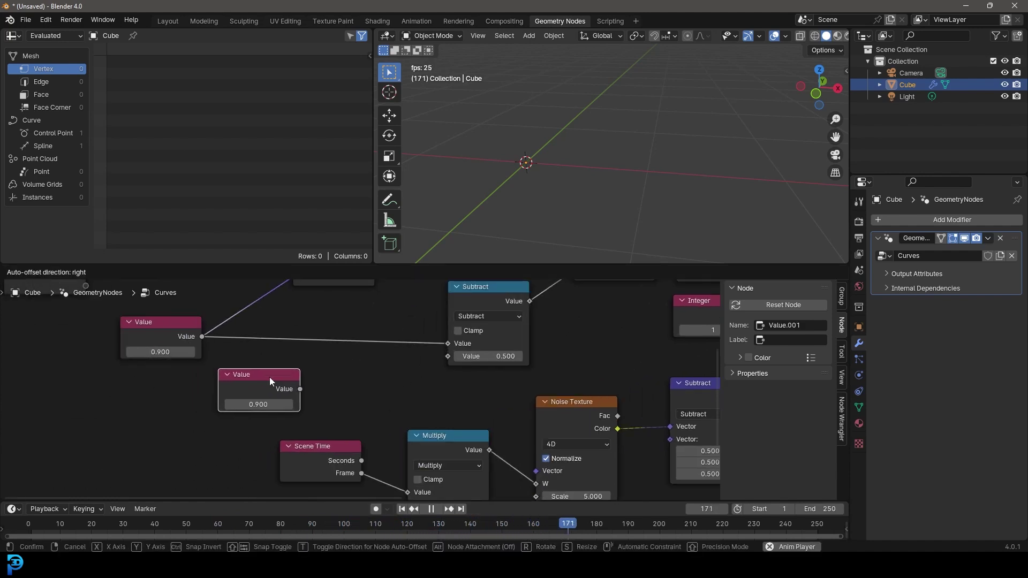
{"action": "left_click", "coordinate": [269, 377]}
{"action": "left_click_drag", "start_coordinate": [303, 390], "coordinate": [448, 357]}
{"action": "scroll", "coordinate": [565, 150], "scroll_direction": "down", "scroll_amount": 1}
{"action": "key", "text": "space"}
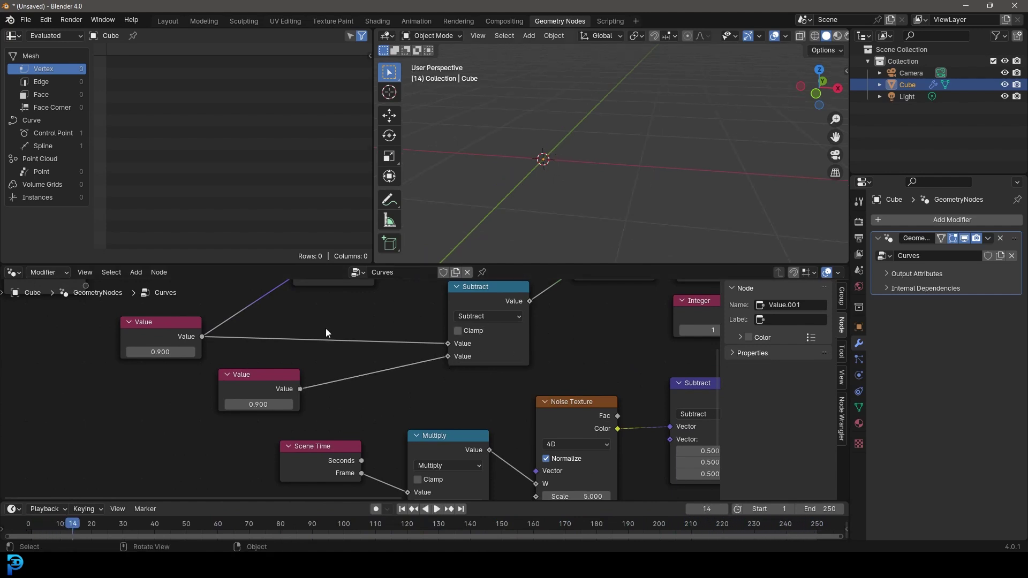
Set the original Value node to 1 and change the Subtract math node feeding Resample Curve's Count to Multiply.
{"action": "scroll", "coordinate": [554, 185], "scroll_direction": "down", "scroll_amount": 4}
{"action": "middle_click_drag", "start_coordinate": [567, 184], "coordinate": [573, 181]}
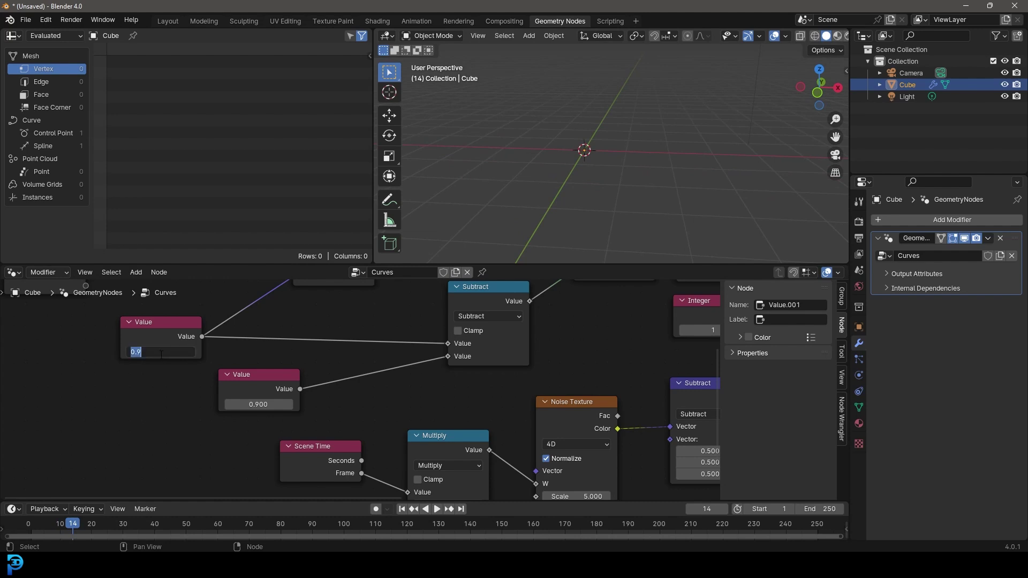
{"action": "middle_click_drag", "start_coordinate": [510, 113], "coordinate": [650, 142]}
{"action": "middle_click_drag", "start_coordinate": [498, 367], "coordinate": [423, 416]}
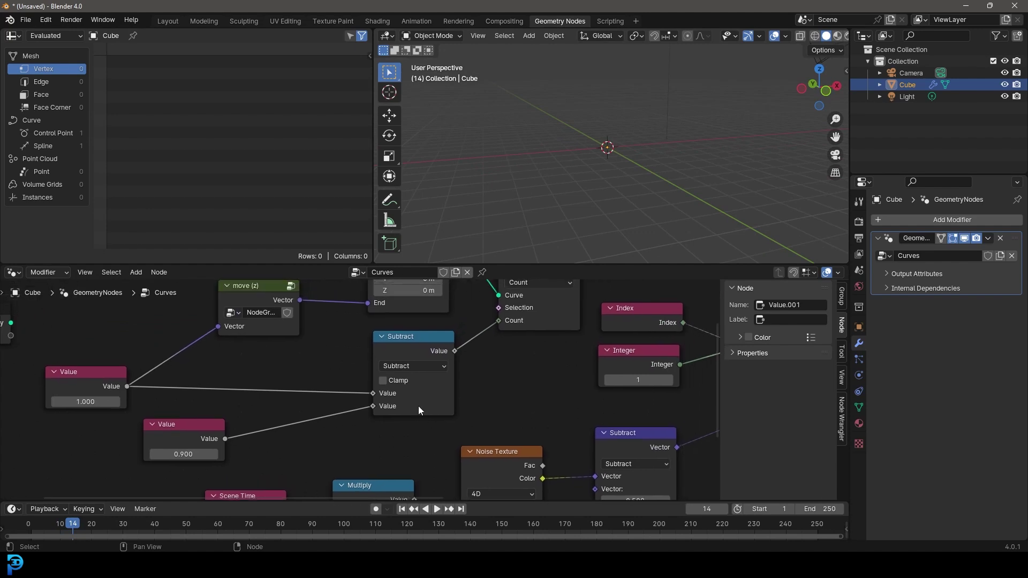
{"action": "scroll", "coordinate": [403, 373], "scroll_direction": "up", "scroll_amount": 3}
{"action": "left_click", "coordinate": [416, 364]}
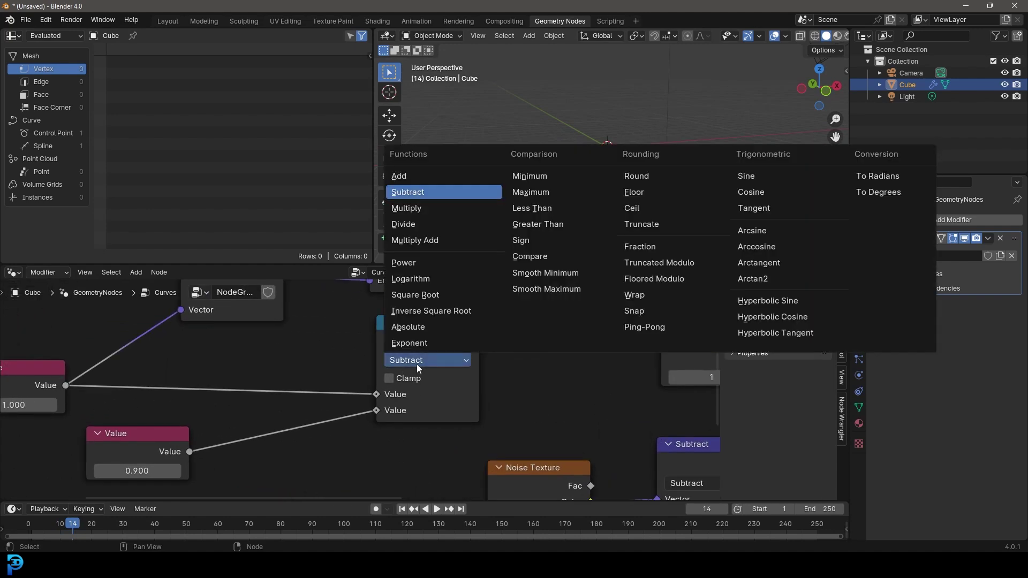
{"action": "left_click", "coordinate": [421, 210]}
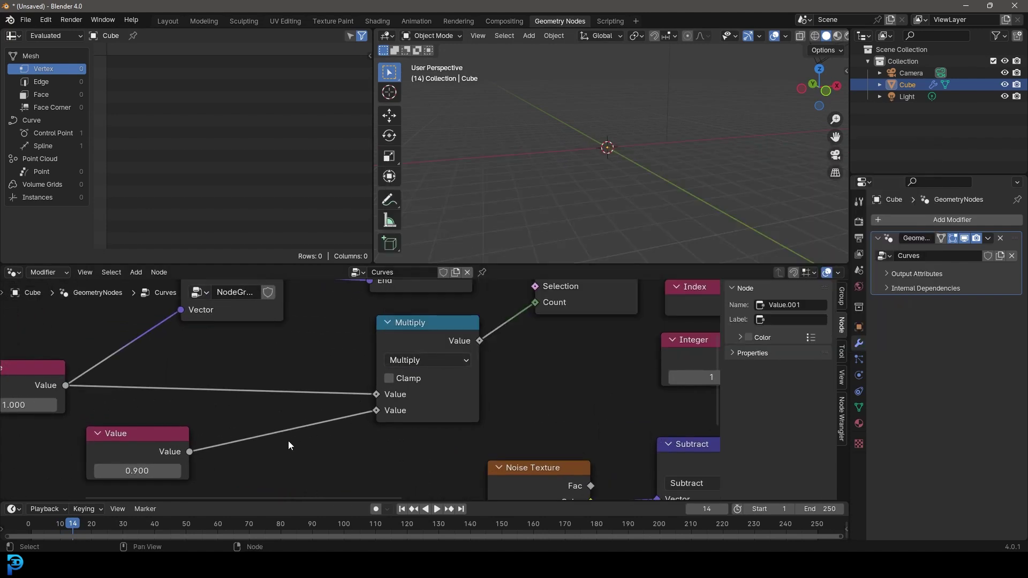
{"action": "scroll", "coordinate": [536, 314], "scroll_direction": "down", "scroll_amount": 1}
{"action": "mouse_move", "coordinate": [536, 314]}
{"action": "middle_mouse_down"}
{"action": "mouse_move", "coordinate": [480, 371]}
{"action": "mouse_move", "coordinate": [518, 315]}
{"action": "middle_mouse_up"}
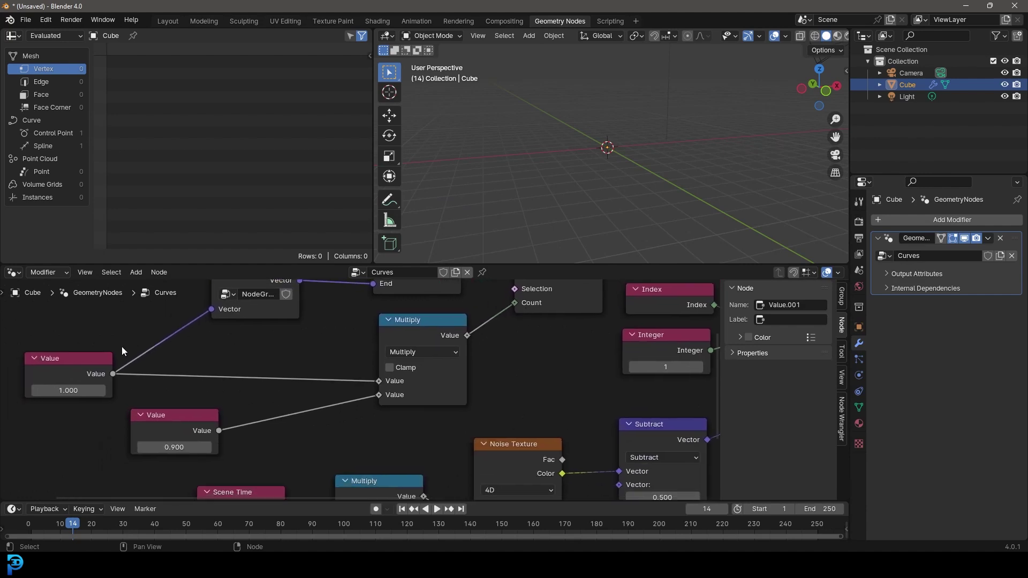
Move the original Value node slightly closer to the Multiply node and set the duplicated Value node to 2.
{"action": "left_click_drag", "start_coordinate": [80, 369], "coordinate": [126, 363]}
{"action": "scroll", "coordinate": [159, 429], "scroll_direction": "up", "scroll_amount": 1}
{"action": "double_click", "coordinate": [145, 457]}
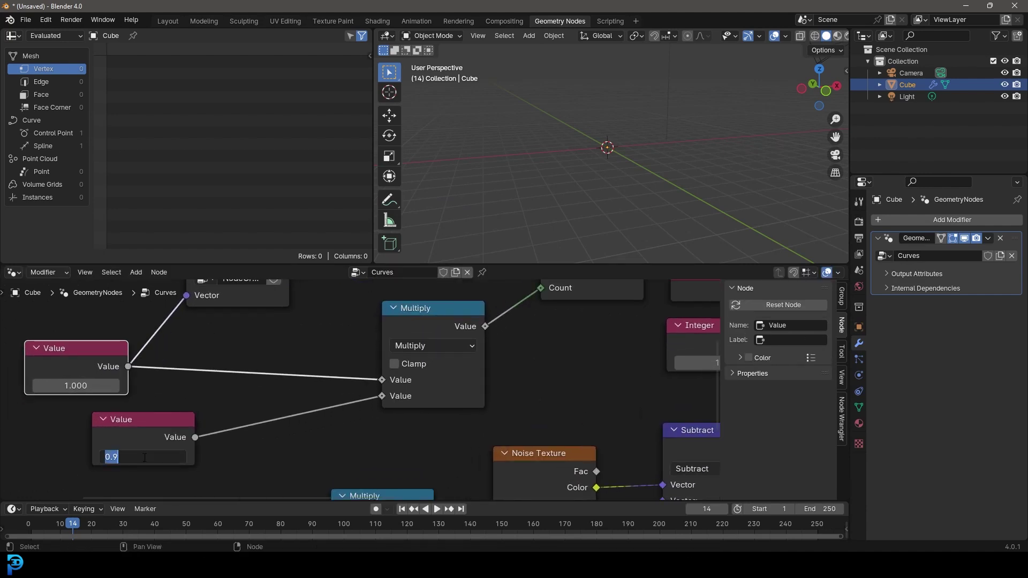
{"action": "type", "text": "2"}
{"action": "key", "text": "Return"}
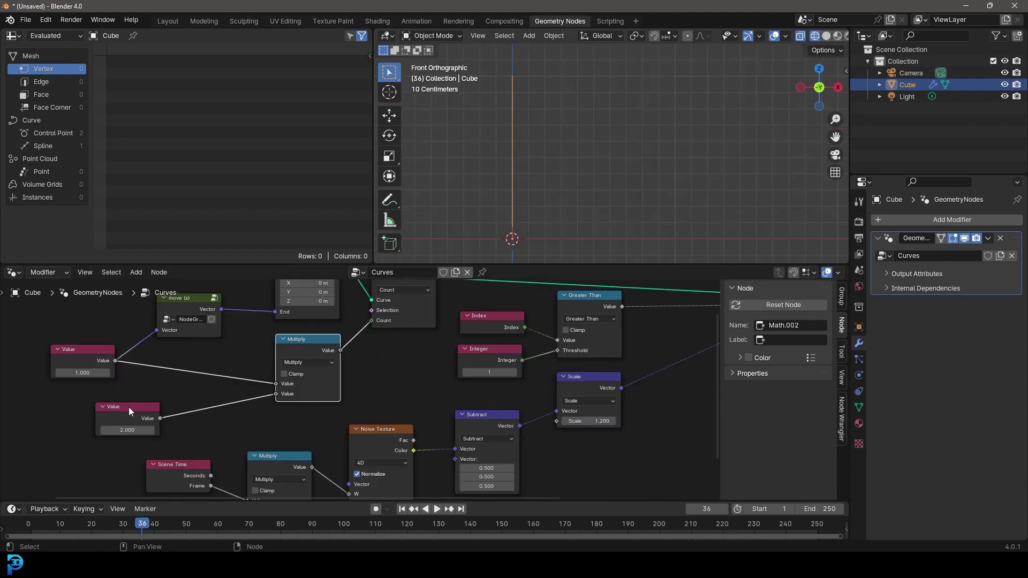
Set the duplicated Value node to 7 and start the animation playback.
{"action": "scroll", "coordinate": [114, 433], "scroll_direction": "up", "scroll_amount": 1}
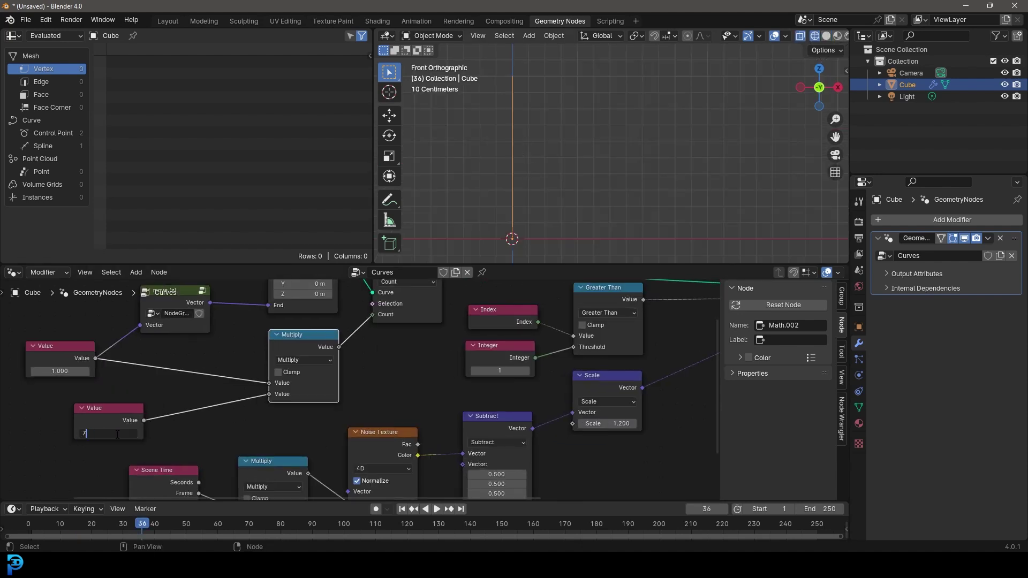
{"action": "key", "text": "Return"}
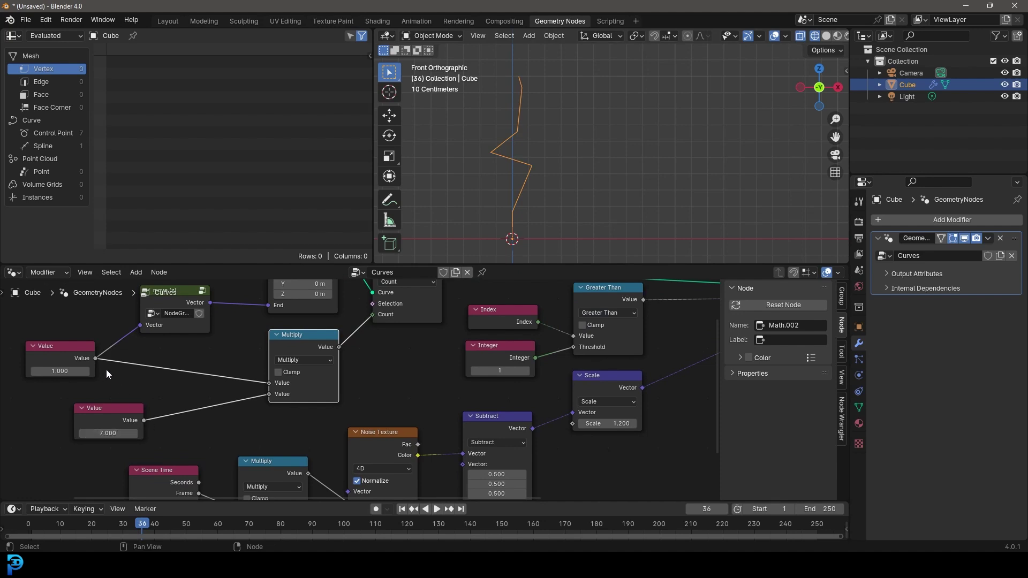
{"action": "scroll", "coordinate": [562, 145], "scroll_direction": "down", "scroll_amount": 3}
{"action": "key", "text": "space"}
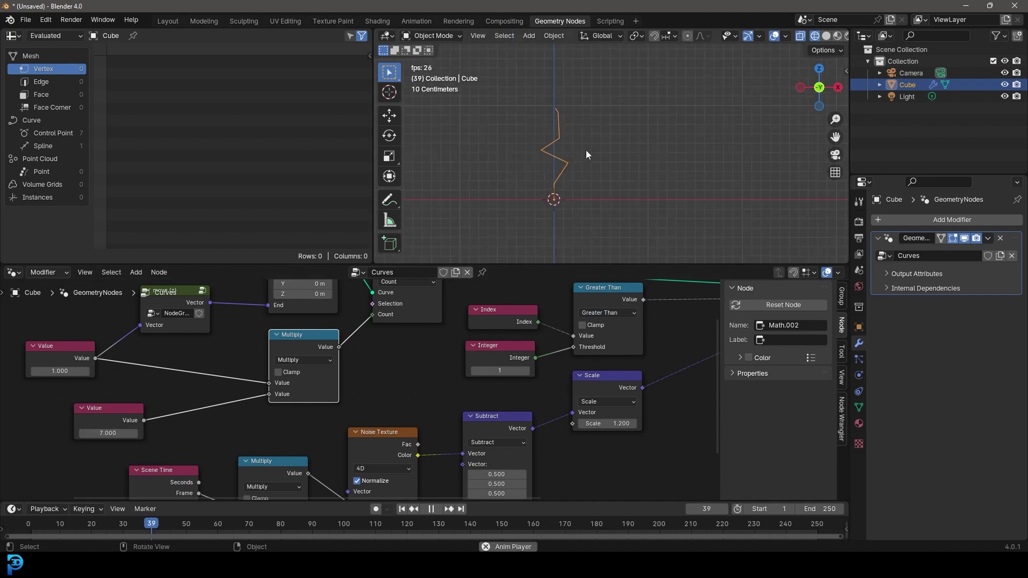
Set the duplicated Value node to 12 while the animation plays.
{"action": "scroll", "coordinate": [586, 146], "scroll_direction": "up", "scroll_amount": 1}
{"action": "left_click", "coordinate": [109, 433]}
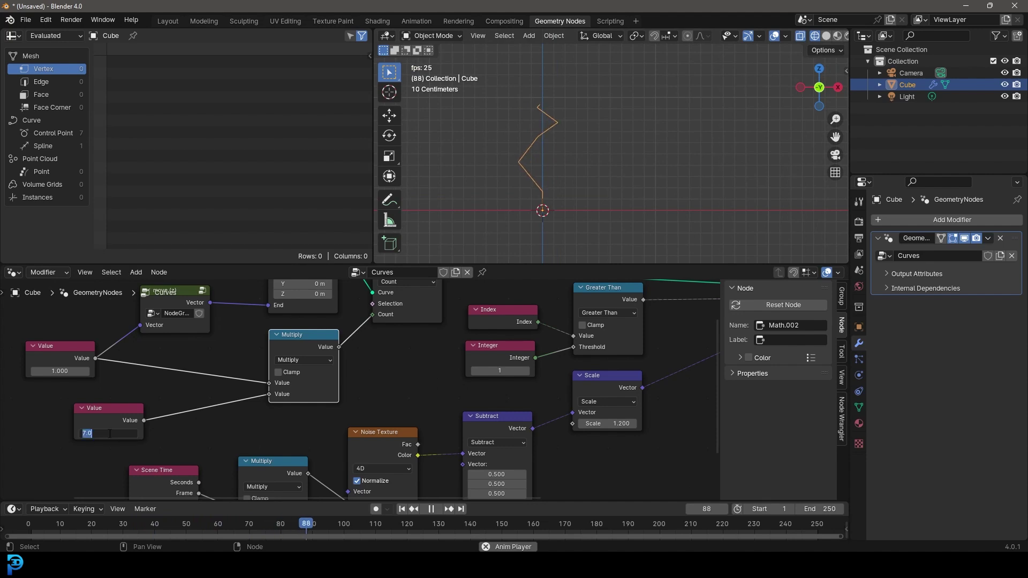
{"action": "key", "text": "Return"}
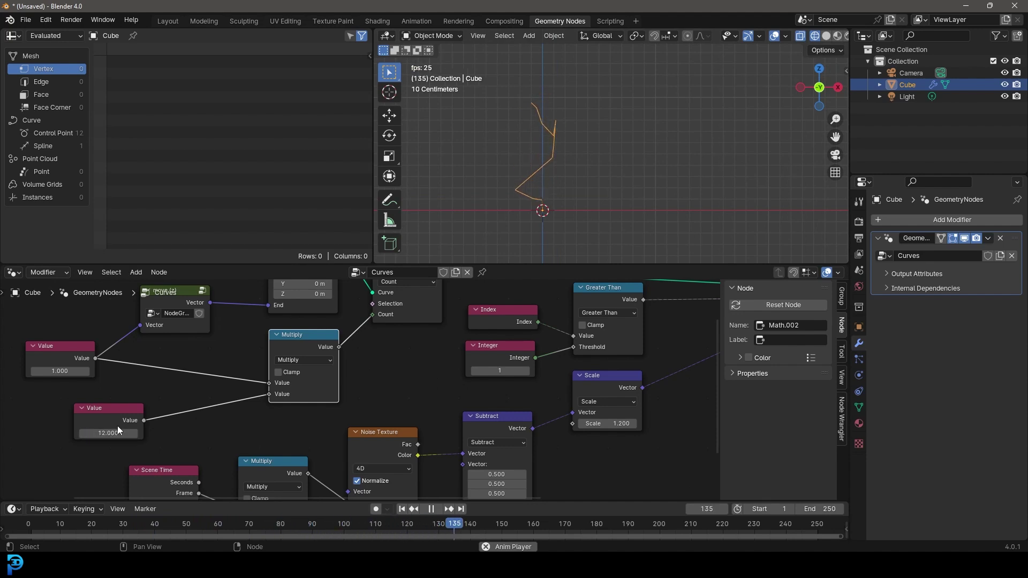
Set the original Value node that drives the curve's height to 2.
{"action": "middle_click_drag", "start_coordinate": [78, 375], "coordinate": [206, 421]}
{"action": "left_click", "coordinate": [182, 418]}
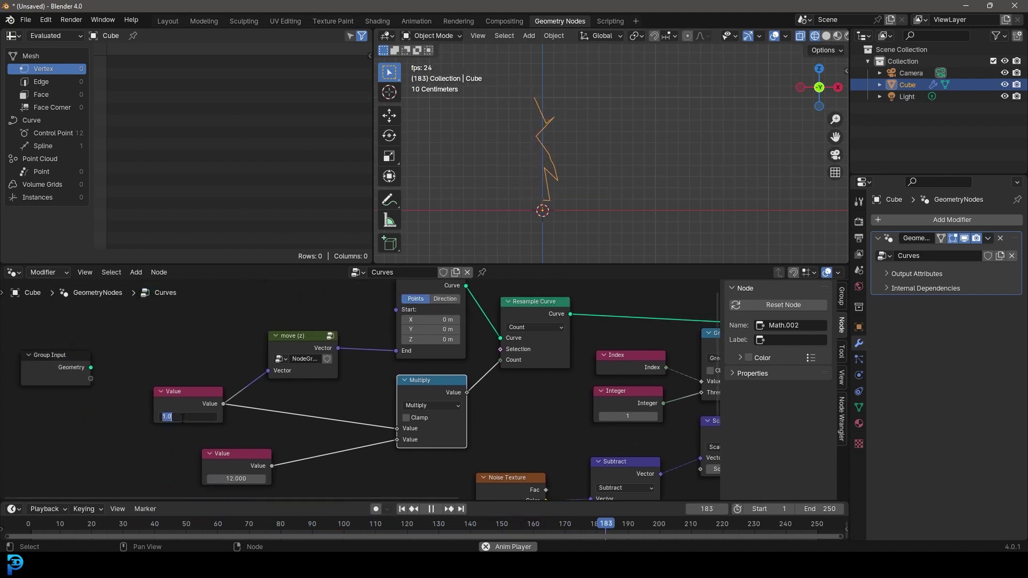
{"action": "type", "text": "2"}
{"action": "key", "text": "Return"}
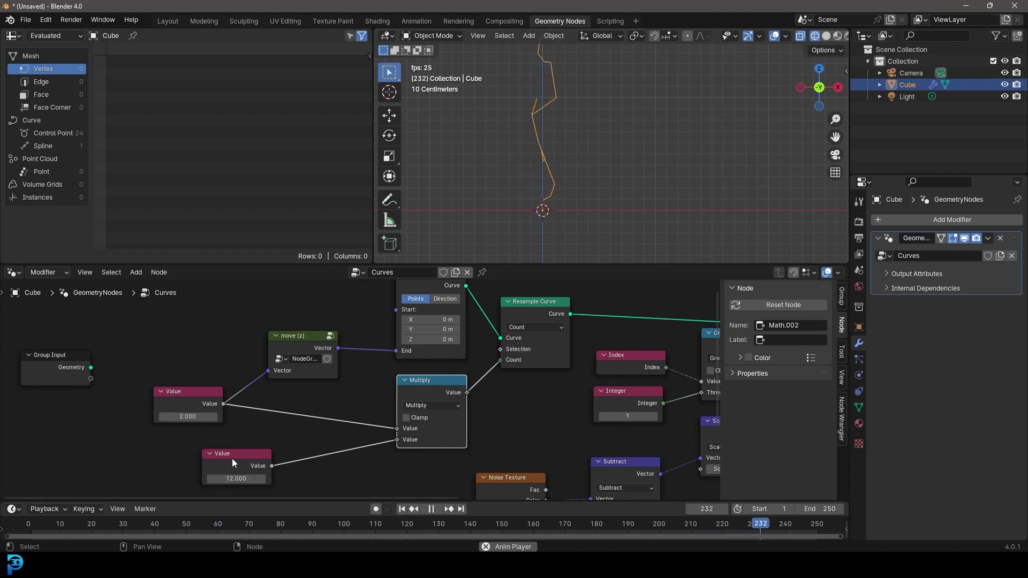
Try a height of 10 in the original Value node and look over the taller curve.
{"action": "left_click_drag", "start_coordinate": [233, 462], "coordinate": [234, 459]}
{"action": "middle_click_drag", "start_coordinate": [512, 165], "coordinate": [542, 138], "text": "shift"}
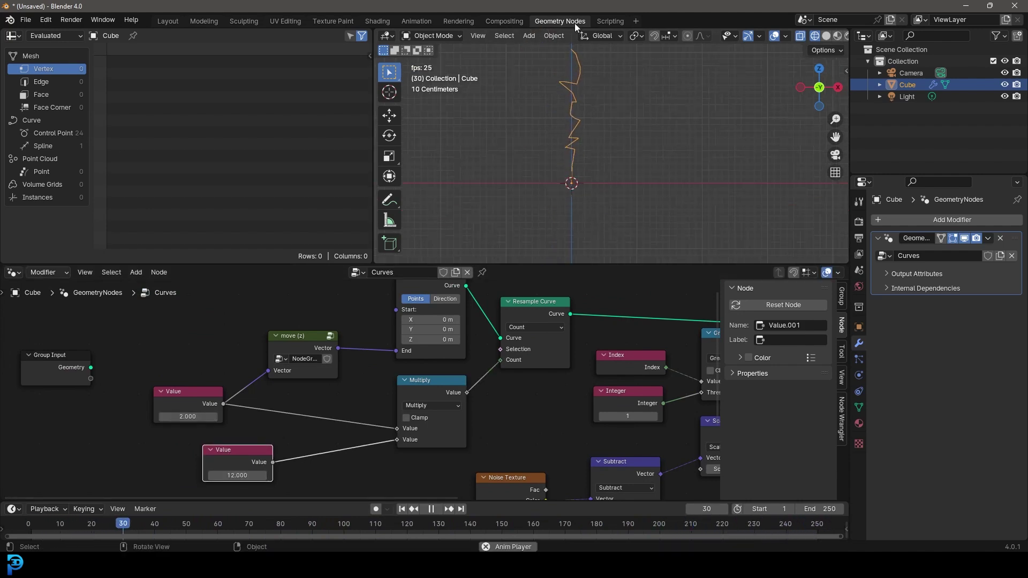
{"action": "double_click", "coordinate": [187, 416]}
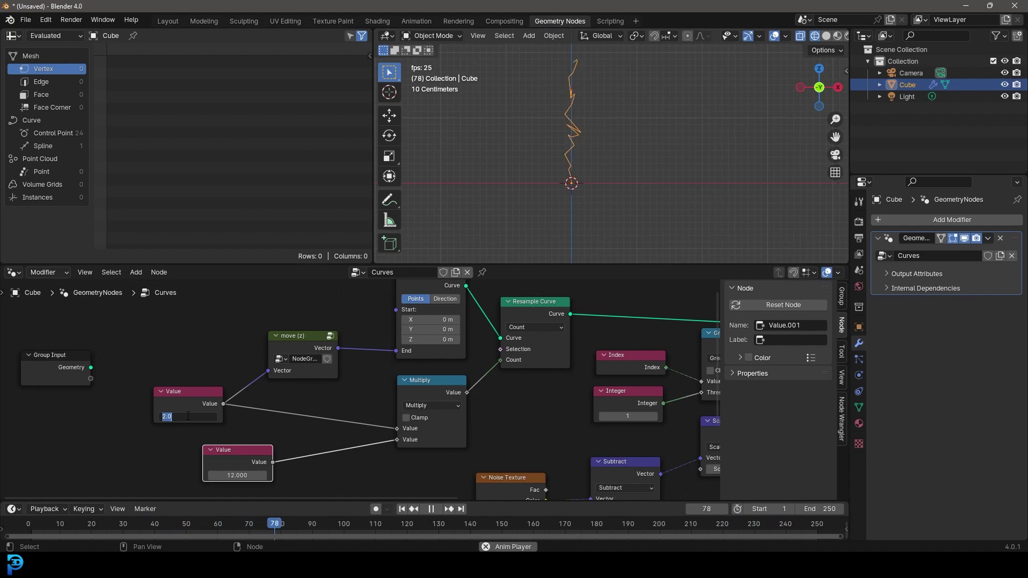
{"action": "type", "text": "10"}
{"action": "key", "text": "Return"}
{"action": "middle_click_drag", "start_coordinate": [604, 160], "coordinate": [516, 111], "text": "shift"}
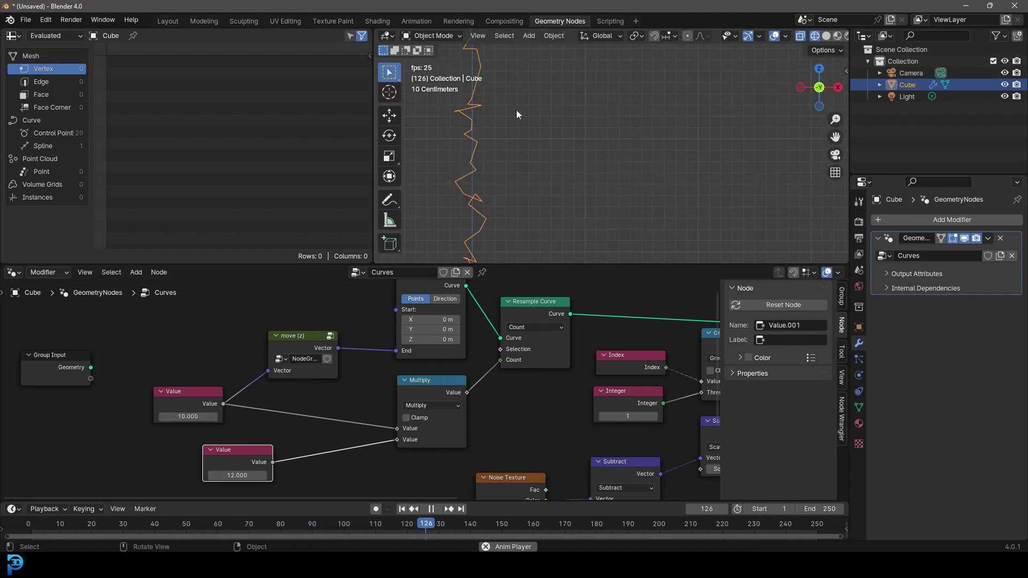
{"action": "scroll", "coordinate": [483, 146], "scroll_direction": "down", "scroll_amount": 6}
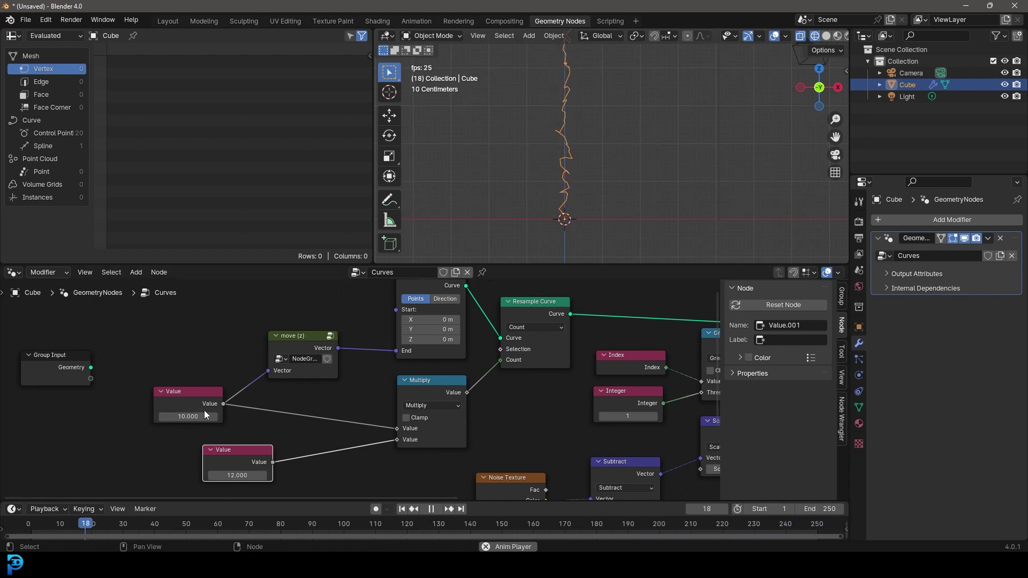
Set the height in the original Value node back to 2.
{"action": "middle_click_drag", "start_coordinate": [277, 433], "coordinate": [271, 425]}
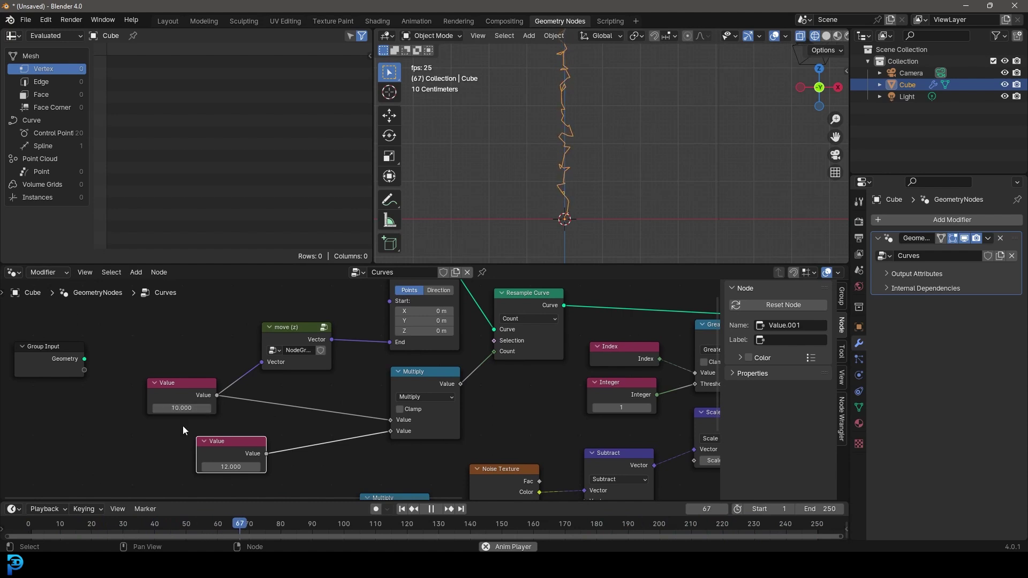
{"action": "left_click", "coordinate": [182, 408]}
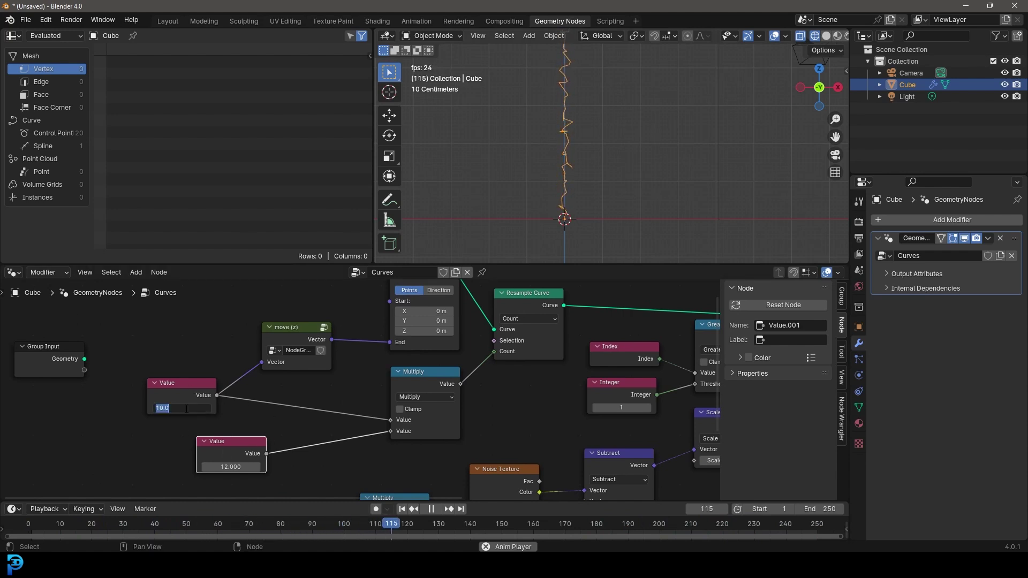
{"action": "type", "text": "2"}
{"action": "key", "text": "Return"}
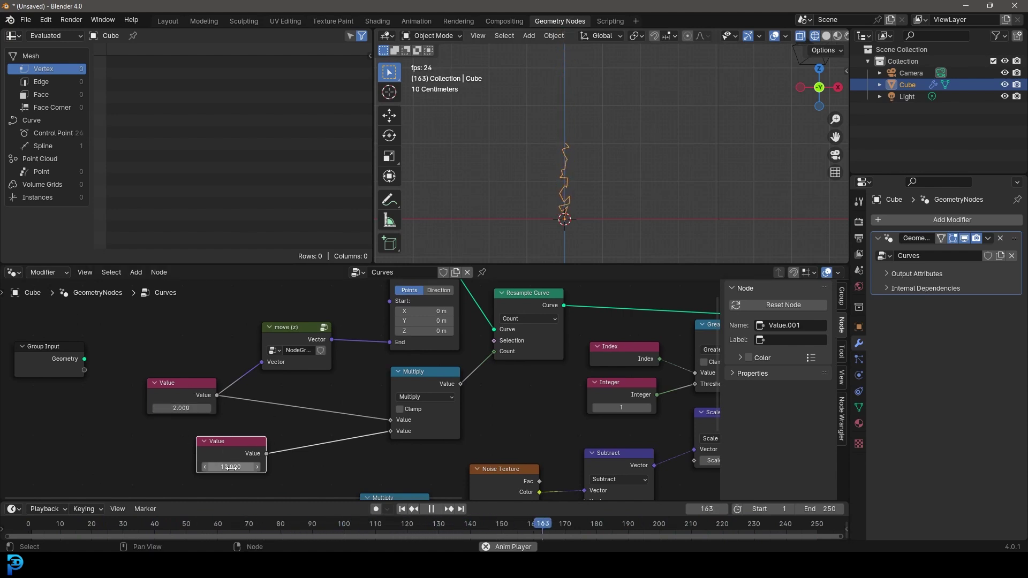
Set the duplicated Value node to 32 for more resampled points and frame the curve in the viewport.
{"action": "scroll", "coordinate": [589, 181], "scroll_direction": "up", "scroll_amount": 4}
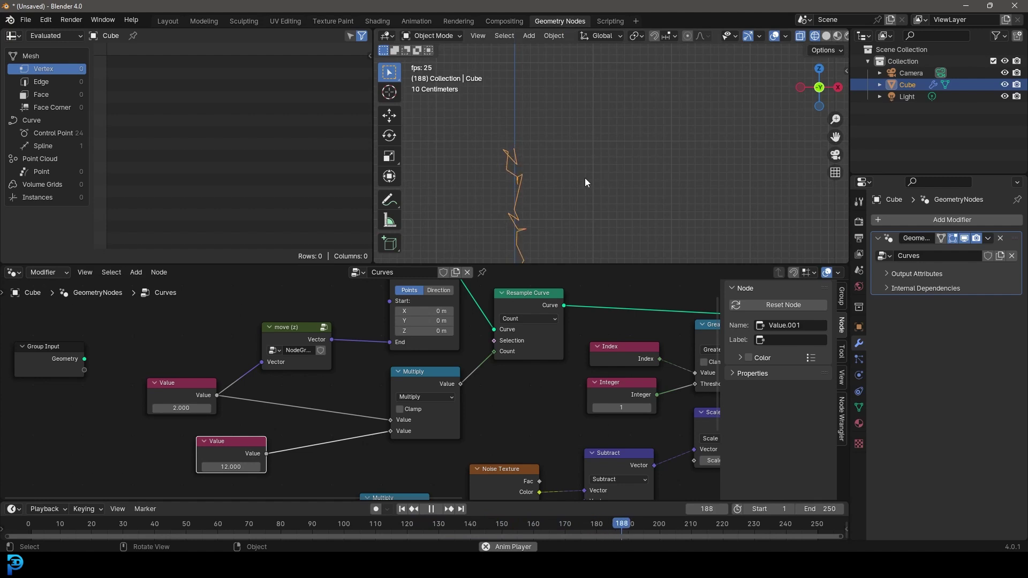
{"action": "left_click", "coordinate": [246, 466]}
{"action": "type", "text": "32"}
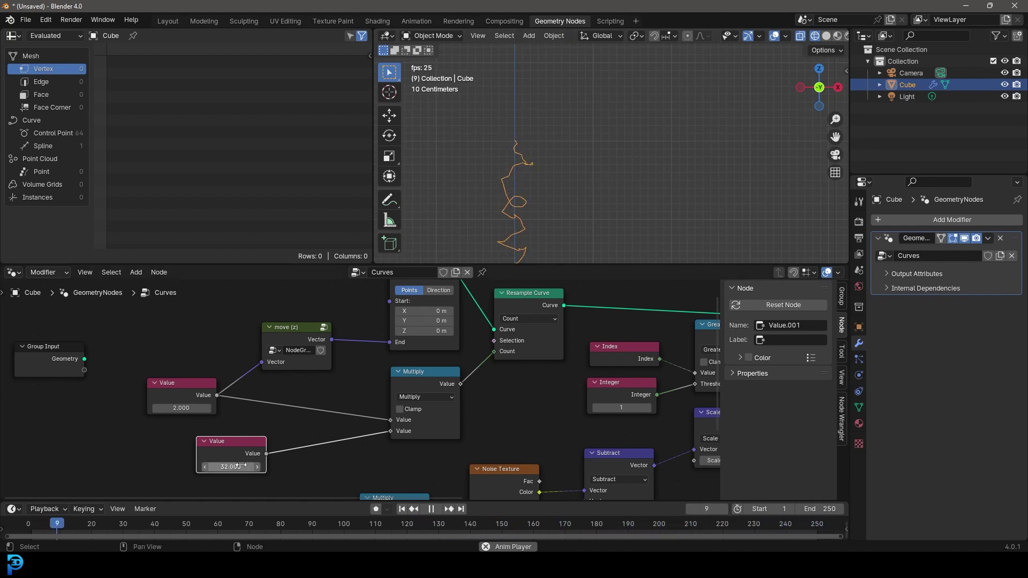
{"action": "key", "text": "Return"}
{"action": "scroll", "coordinate": [550, 179], "scroll_direction": "down", "scroll_amount": 1}
{"action": "middle_click_drag", "start_coordinate": [547, 206], "coordinate": [533, 149], "text": "shift"}
{"action": "scroll", "coordinate": [533, 149], "scroll_direction": "up", "scroll_amount": 2}
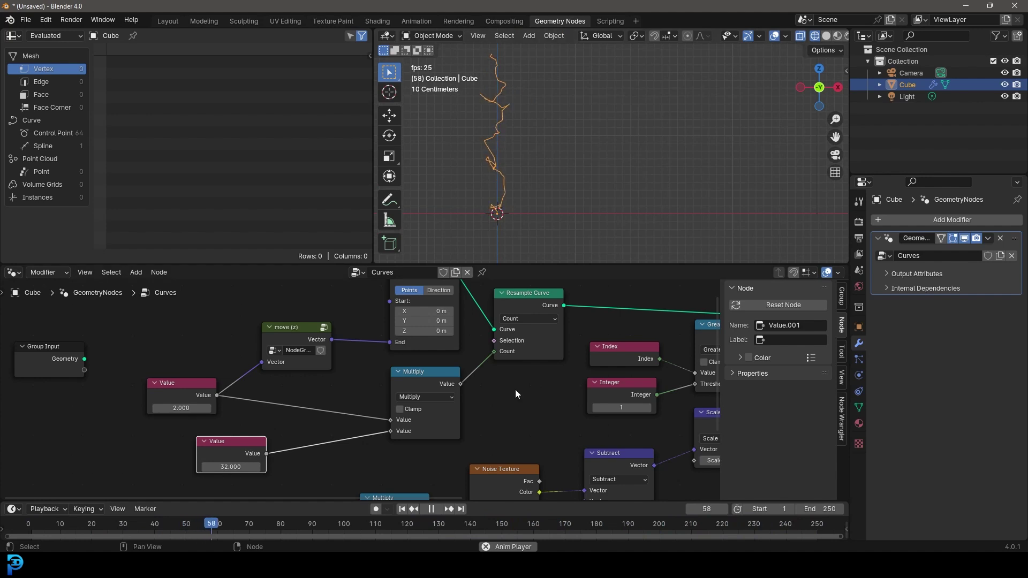
Set the Noise Texture's Scale to 0.4.
{"action": "scroll", "coordinate": [515, 396], "scroll_direction": "down", "scroll_amount": 2}
{"action": "middle_click_drag", "start_coordinate": [515, 414], "coordinate": [501, 289]}
{"action": "scroll", "coordinate": [481, 316], "scroll_direction": "up", "scroll_amount": 2}
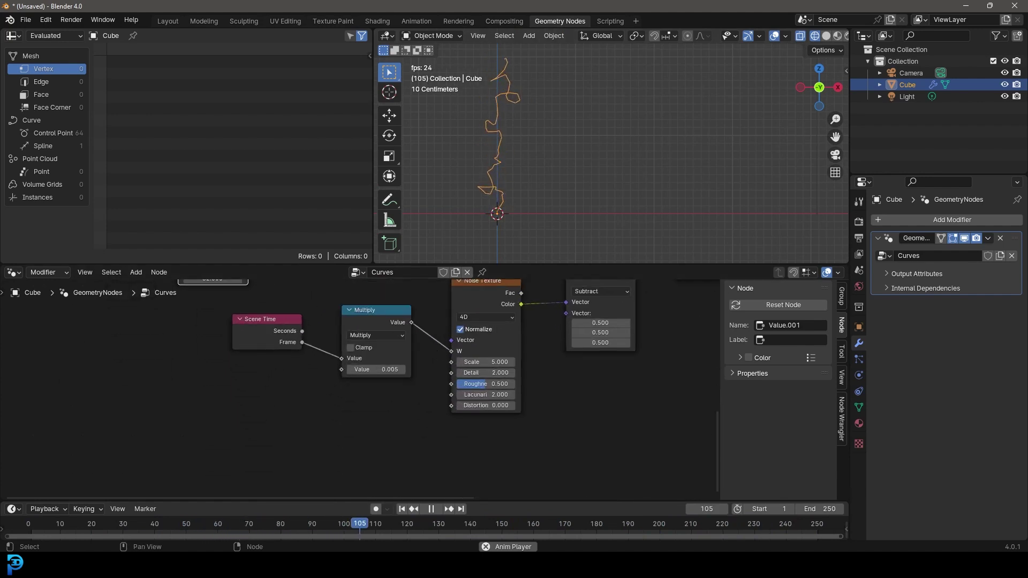
{"action": "left_click", "coordinate": [491, 362]}
{"action": "key", "text": "BackSpace"}
{"action": "type", "text": "0.4"}
{"action": "key", "text": "Return"}
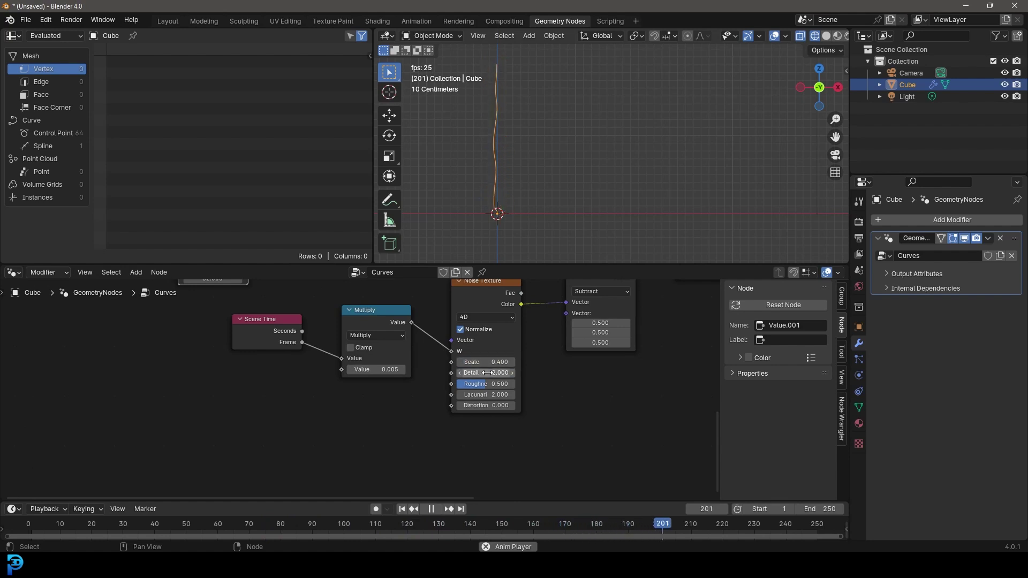
Raise the factor of the vector Scale node after the noise Subtract node to 4.7.
{"action": "scroll", "coordinate": [531, 201], "scroll_direction": "up", "scroll_amount": 2}
{"action": "key", "text": "Home"}
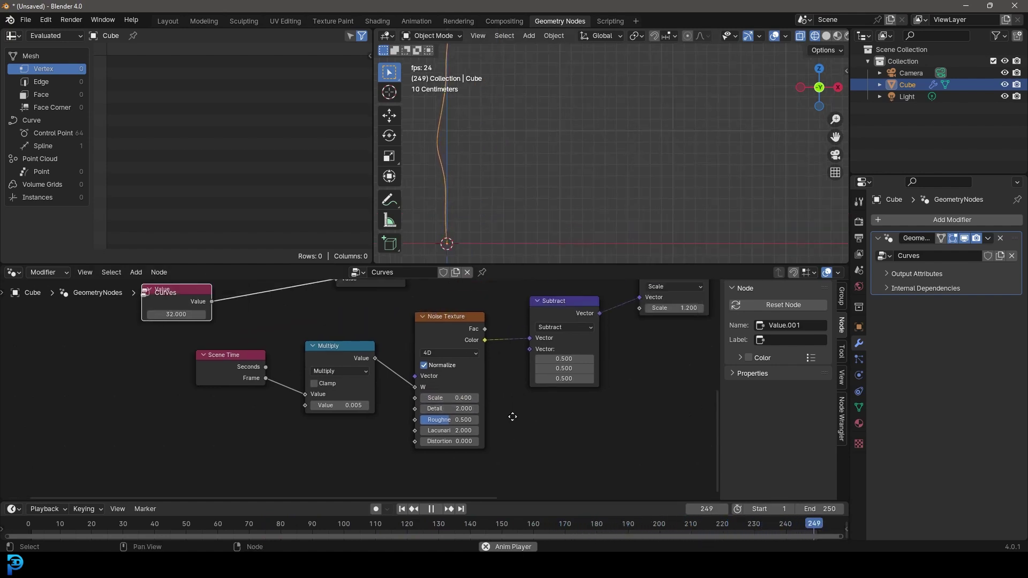
{"action": "left_click_drag", "start_coordinate": [622, 355], "coordinate": [637, 355], "text": "shift"}
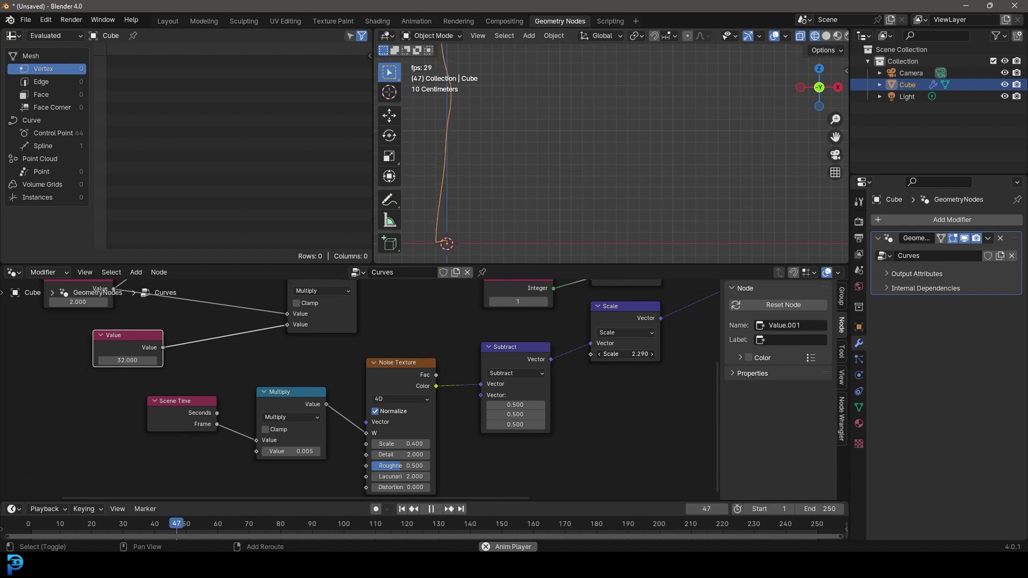
{"action": "scroll", "coordinate": [514, 171], "scroll_direction": "down", "scroll_amount": 2}
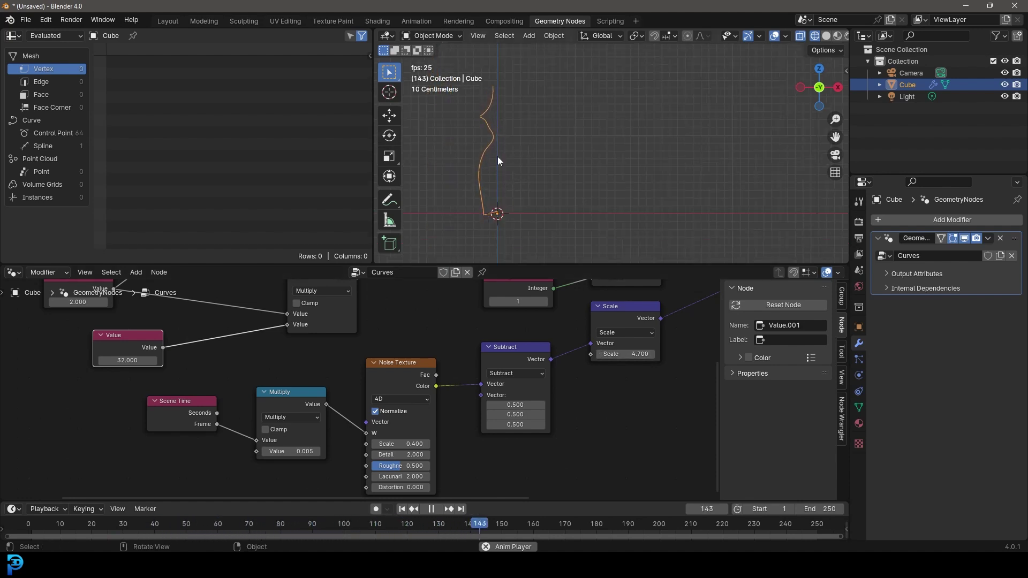
Set the Scene Time Multiply node's value to 0.01 and nudge that node slightly.
{"action": "left_click", "coordinate": [301, 453]}
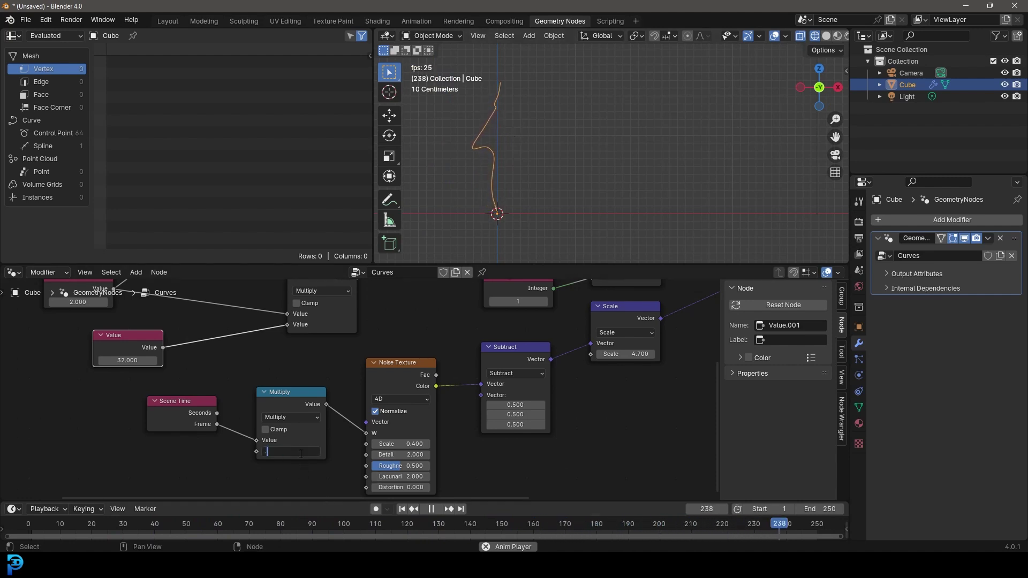
{"action": "type", "text": ".01"}
{"action": "key", "text": "Return"}
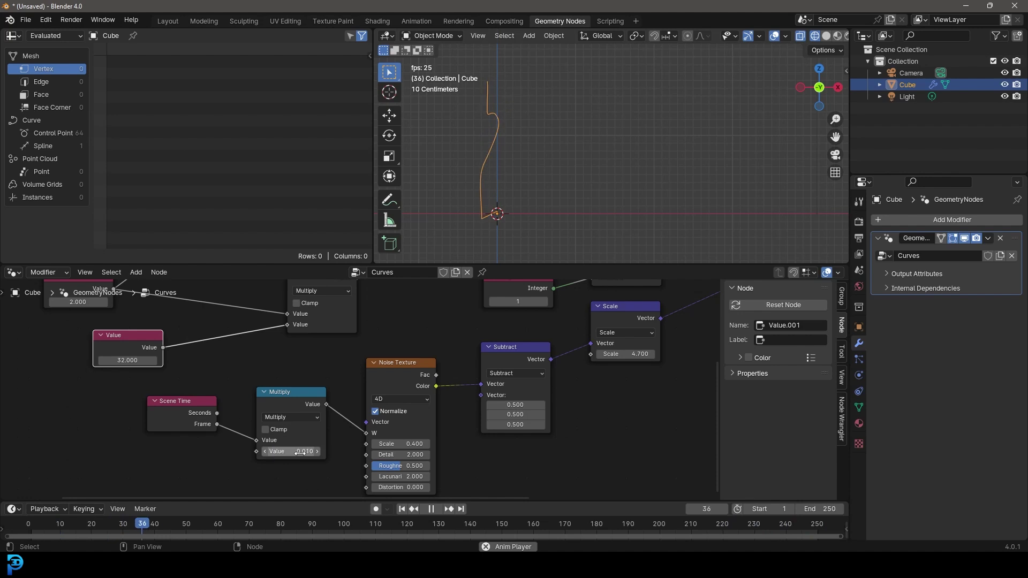
{"action": "left_click_drag", "start_coordinate": [275, 402], "coordinate": [273, 406]}
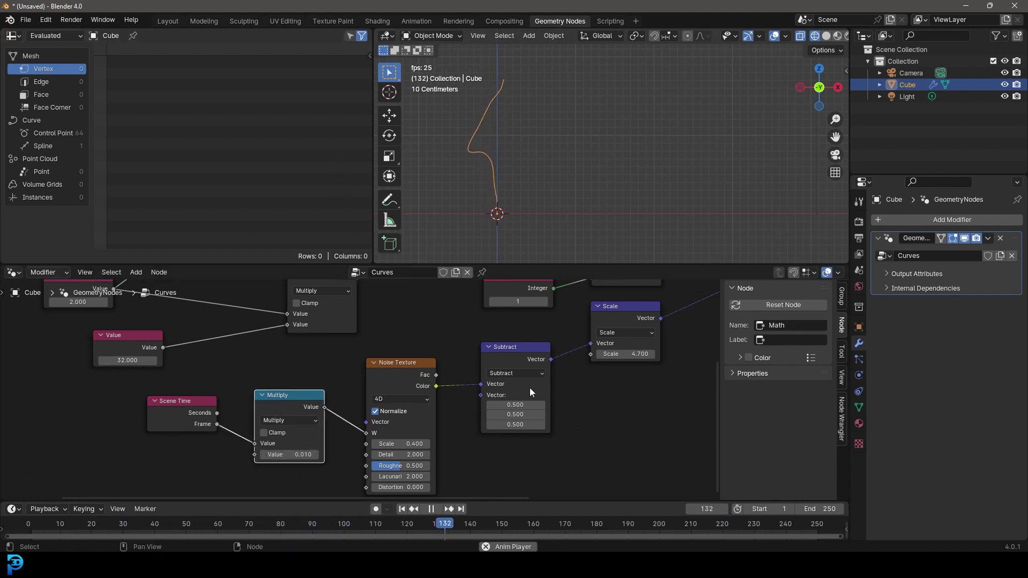
Move the Group Output node farther from Set Position to make room for more nodes.
{"action": "scroll", "coordinate": [632, 391], "scroll_direction": "down", "scroll_amount": 5}
{"action": "middle_click_drag", "start_coordinate": [637, 390], "coordinate": [355, 441]}
{"action": "scroll", "coordinate": [538, 333], "scroll_direction": "down", "scroll_amount": 1}
{"action": "middle_click_drag", "start_coordinate": [539, 333], "coordinate": [478, 359]}
{"action": "scroll", "coordinate": [478, 360], "scroll_direction": "up", "scroll_amount": 3}
{"action": "left_click_drag", "start_coordinate": [456, 399], "coordinate": [566, 390]}
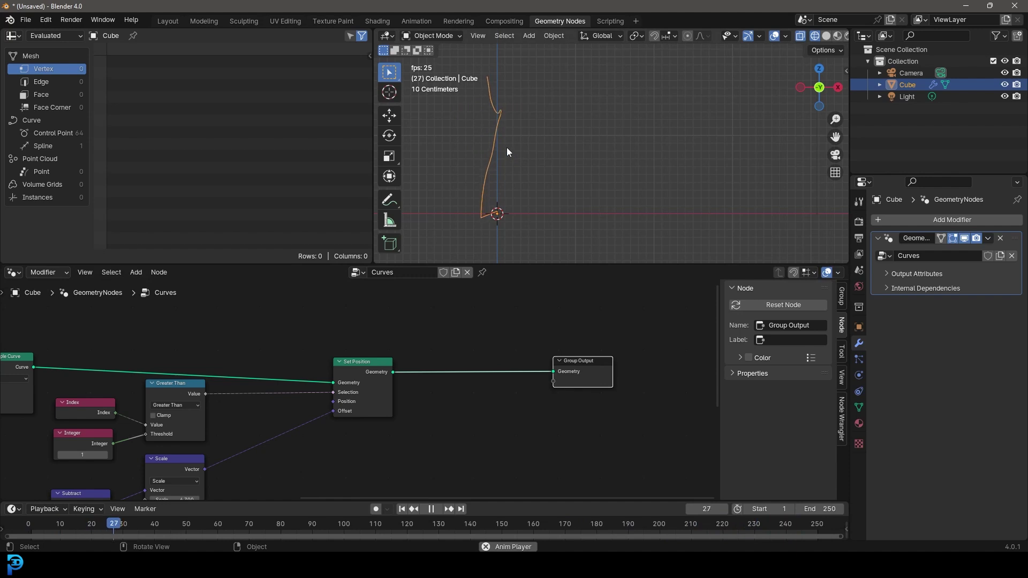
Stop the animation and insert a Curve to Mesh node between Set Position and Group Output.
{"action": "key", "text": "space"}
{"action": "scroll", "coordinate": [456, 413], "scroll_direction": "up", "scroll_amount": 2}
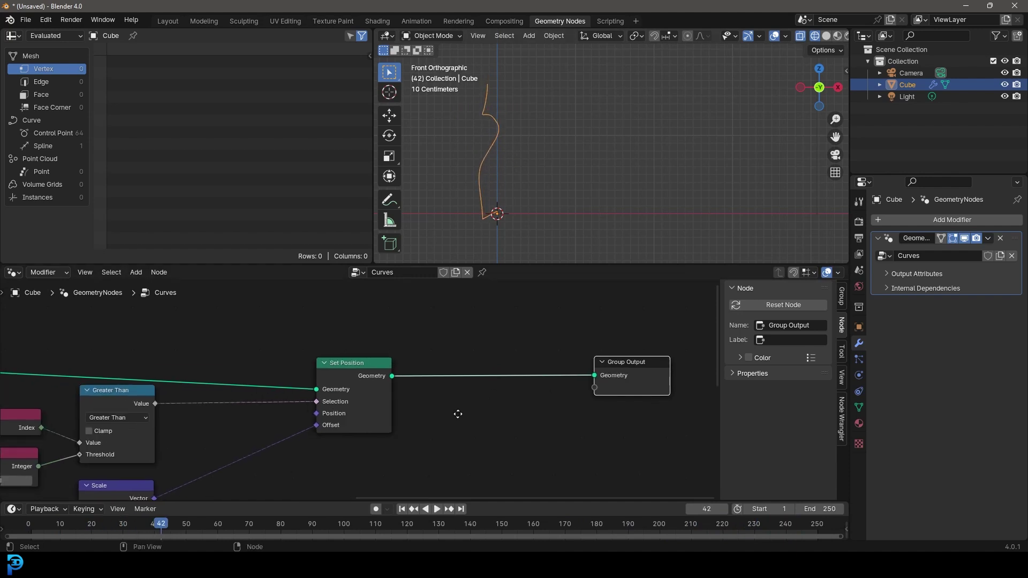
{"action": "key", "text": "shift+a"}
{"action": "left_click", "coordinate": [442, 323]}
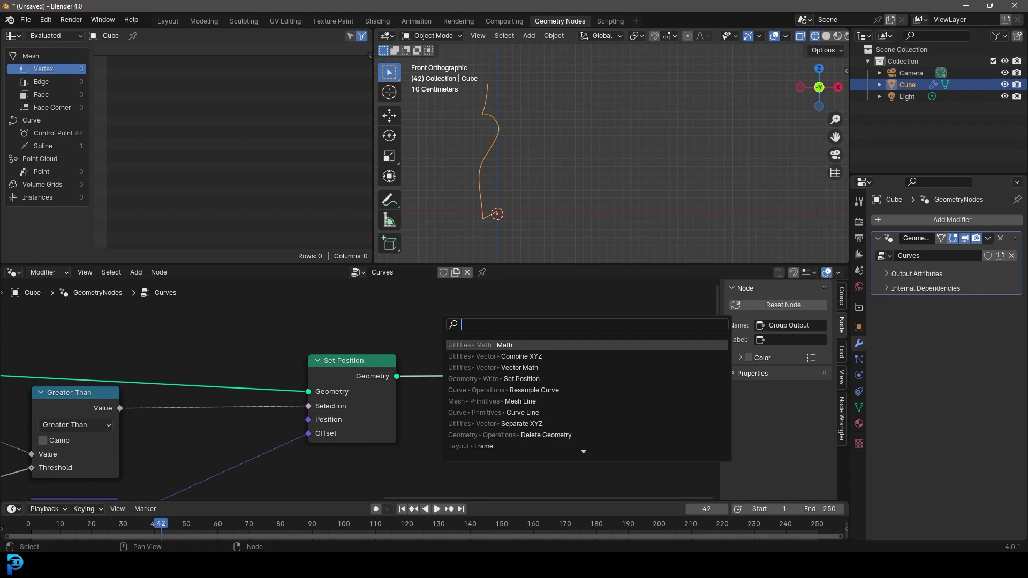
{"action": "type", "text": "curve to"}
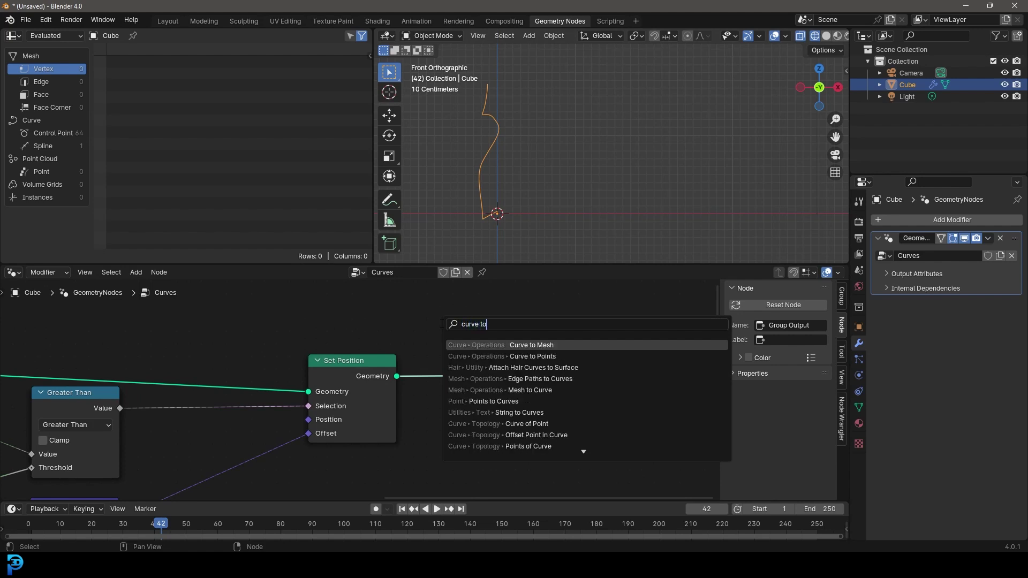
{"action": "left_click", "coordinate": [537, 343]}
{"action": "left_click", "coordinate": [477, 349]}
{"action": "scroll", "coordinate": [447, 383], "scroll_direction": "down", "scroll_amount": 5}
{"action": "middle_click_drag", "start_coordinate": [444, 388], "coordinate": [463, 328]}
Add a Curve Circle node feeding the Profile Curve input of Curve to Mesh.
{"action": "scroll", "coordinate": [478, 345], "scroll_direction": "up", "scroll_amount": 3}
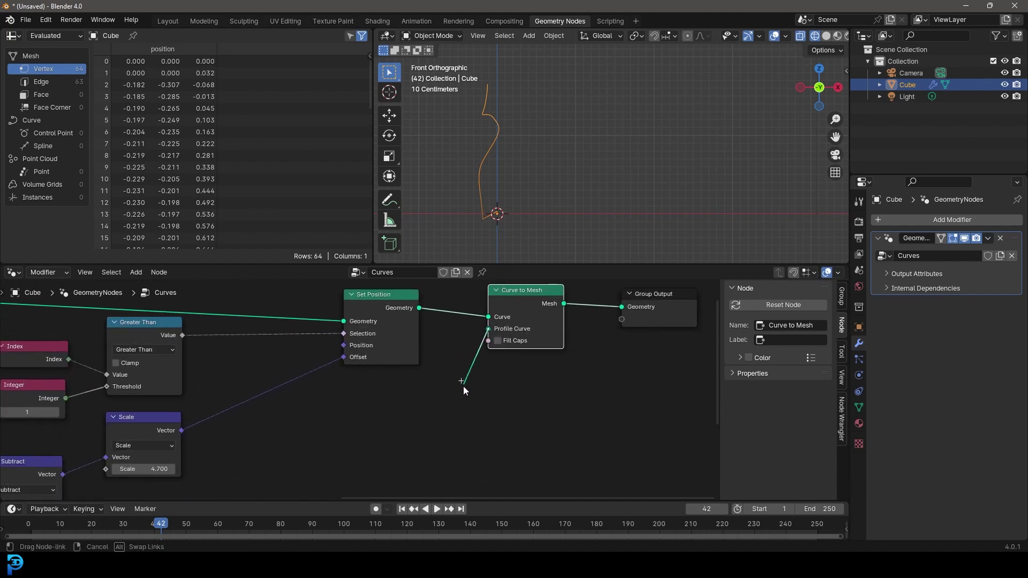
{"action": "left_click_drag", "start_coordinate": [463, 395], "coordinate": [461, 393]}
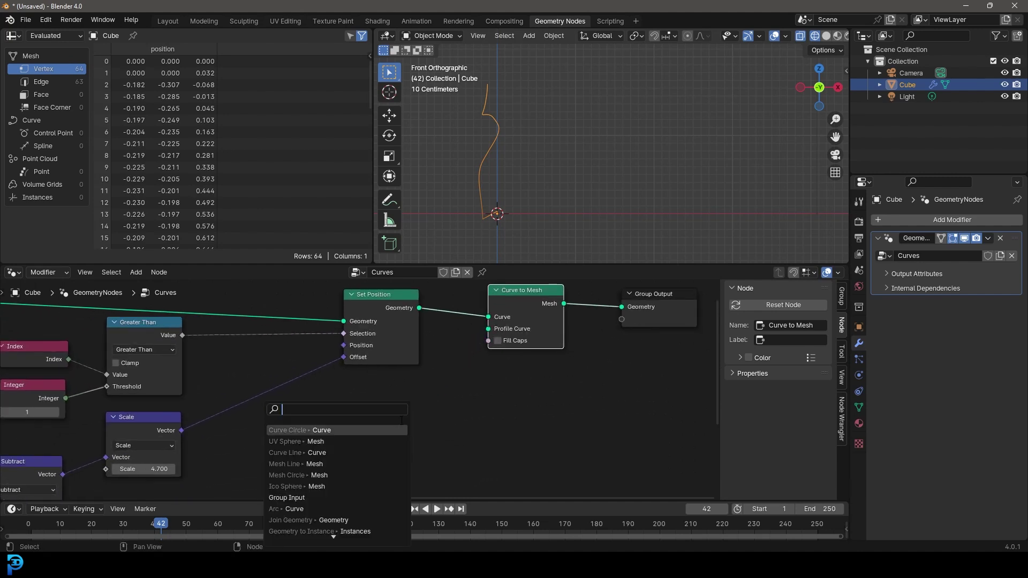
{"action": "type", "text": "curve circ"}
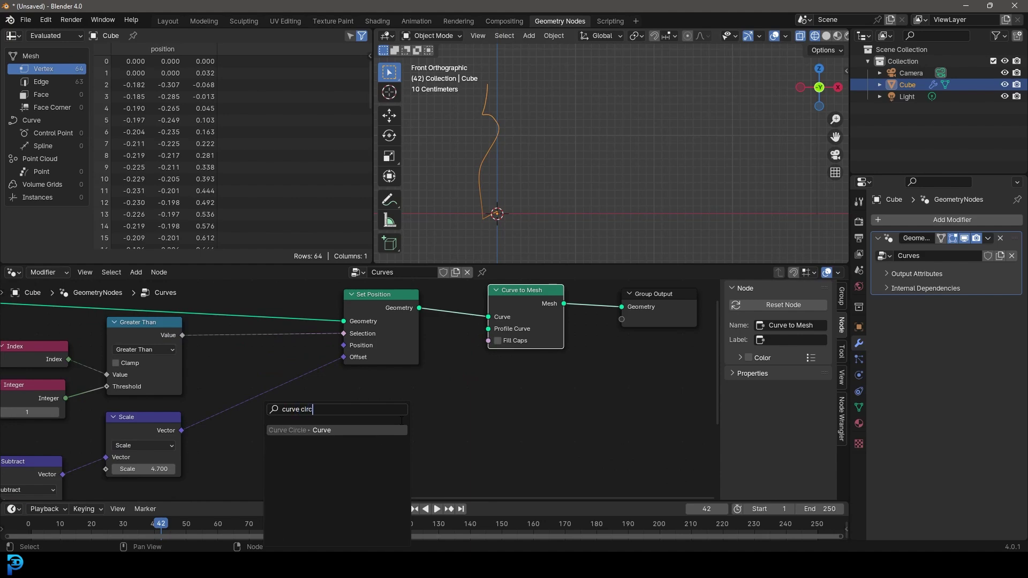
{"action": "type", "text": "l"}
{"action": "left_click", "coordinate": [349, 431]}
{"action": "left_click", "coordinate": [369, 409]}
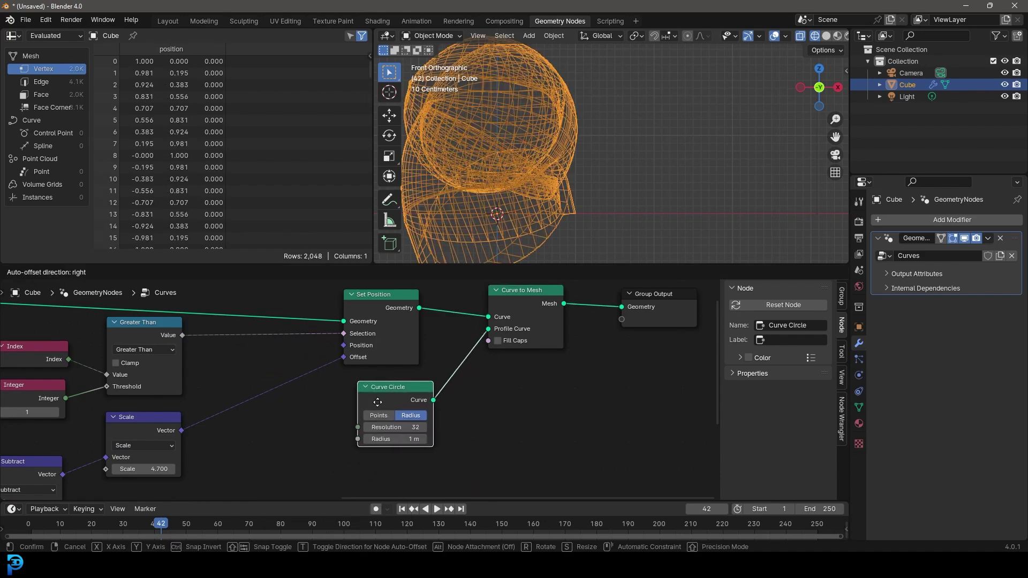
Switch the viewport to solid shading and play the animation.
{"action": "key", "text": "z"}
{"action": "left_click", "coordinate": [539, 140]}
{"action": "key", "text": "space"}
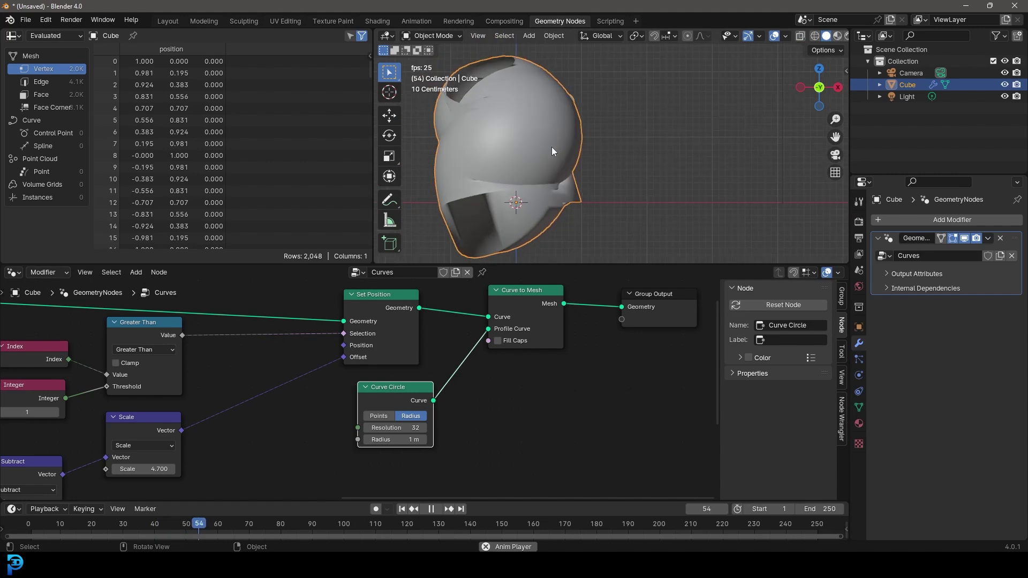
Set the Curve Circle's radius to 0.08 m and its resolution to 12.
{"action": "scroll", "coordinate": [399, 443], "scroll_direction": "up", "scroll_amount": 1}
{"action": "left_click_drag", "start_coordinate": [399, 444], "coordinate": [349, 443], "text": "shift"}
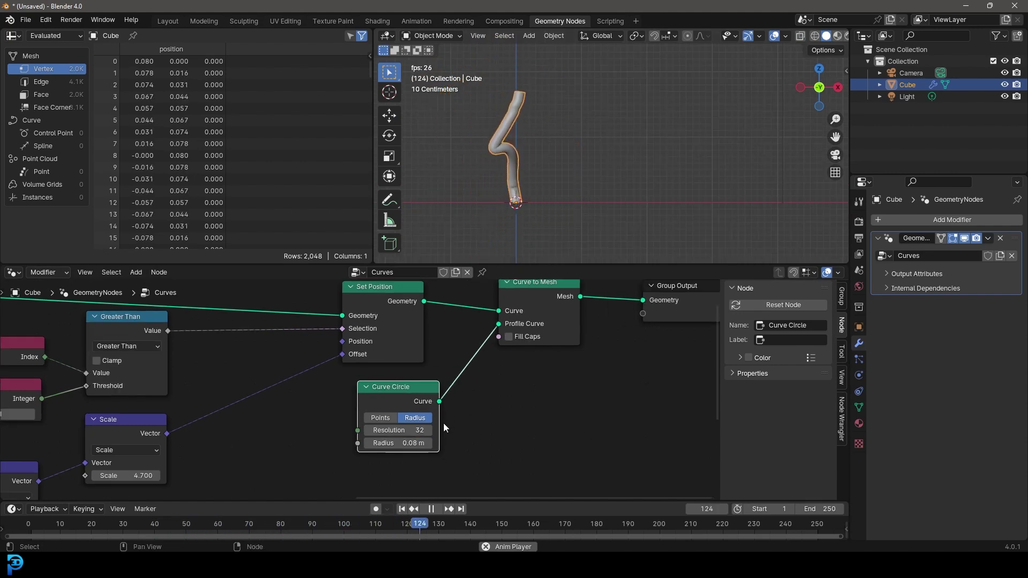
{"action": "left_click", "coordinate": [406, 430]}
{"action": "type", "text": "12"}
{"action": "key", "text": "Return"}
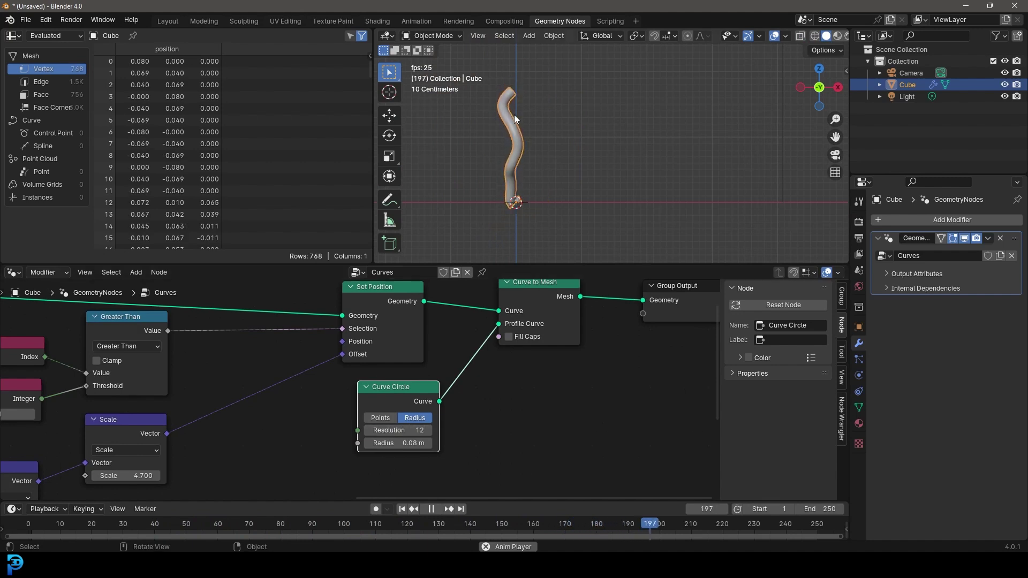
Stop the playback and examine the tube's thickness at its base and tip.
{"action": "scroll", "coordinate": [516, 127], "scroll_direction": "up", "scroll_amount": 1}
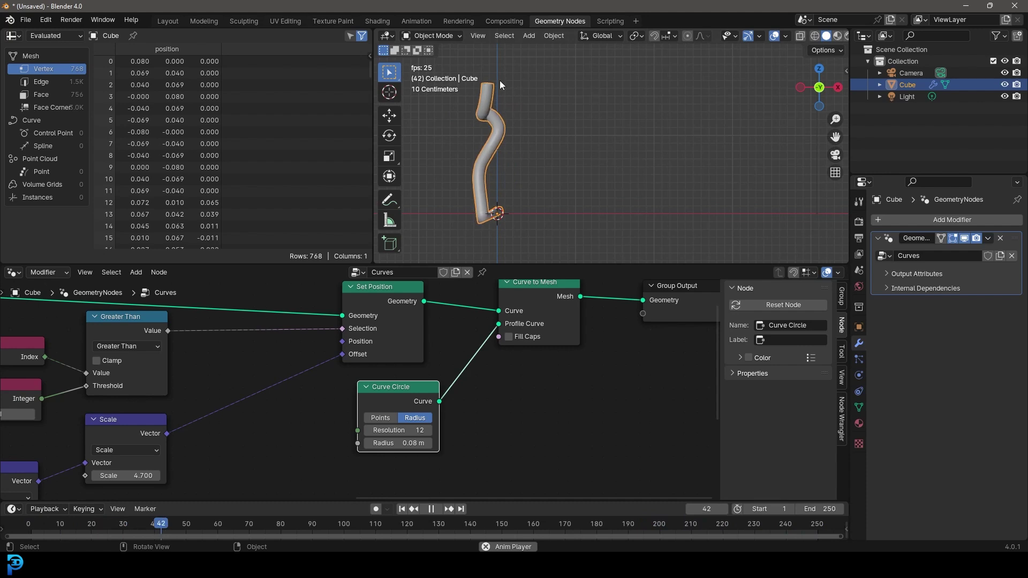
{"action": "key", "text": "space"}
{"action": "scroll", "coordinate": [516, 370], "scroll_direction": "down", "scroll_amount": 3}
{"action": "scroll", "coordinate": [407, 412], "scroll_direction": "up", "scroll_amount": 1}
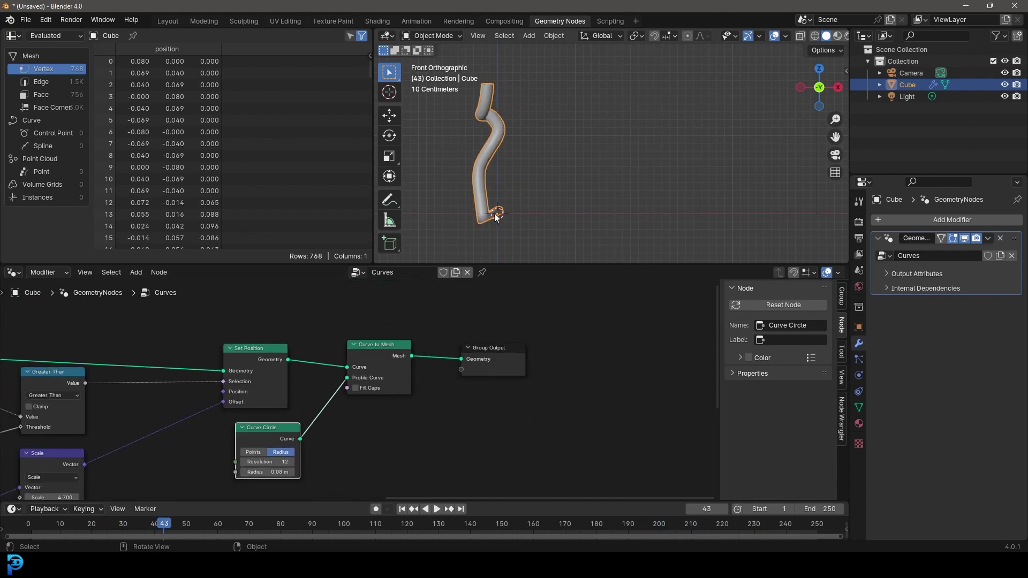
{"action": "scroll", "coordinate": [498, 216], "scroll_direction": "up", "scroll_amount": 3}
{"action": "scroll", "coordinate": [450, 230], "scroll_direction": "down", "scroll_amount": 3}
{"action": "middle_click_drag", "start_coordinate": [454, 92], "coordinate": [486, 134], "text": "shift"}
{"action": "scroll", "coordinate": [486, 134], "scroll_direction": "up", "scroll_amount": 3}
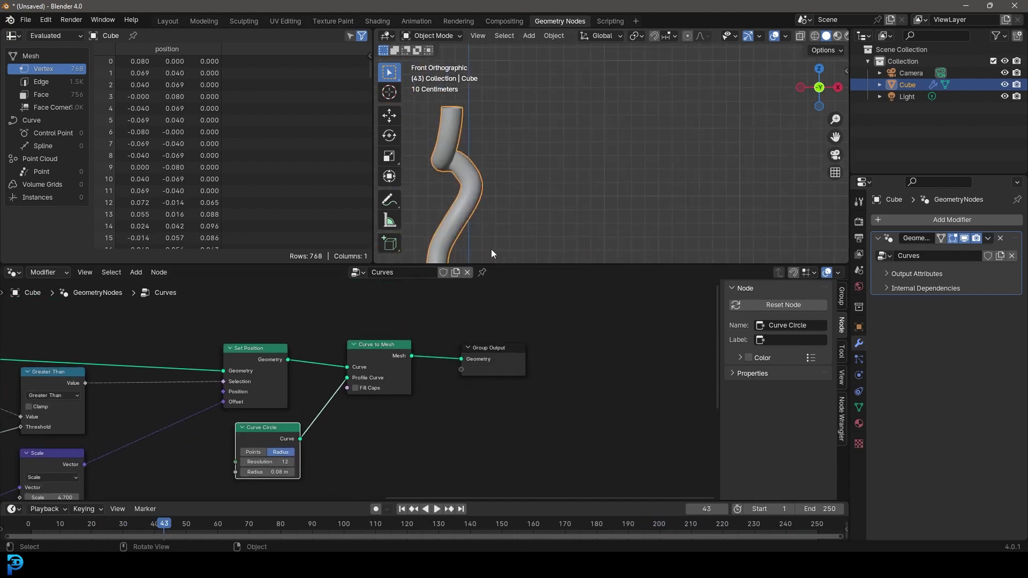
Move the Curve to Mesh, Group Output and Curve Circle nodes farther from Set Position to make room.
{"action": "scroll", "coordinate": [511, 351], "scroll_direction": "down", "scroll_amount": 2}
{"action": "left_click_drag", "start_coordinate": [541, 373], "coordinate": [374, 308]}
{"action": "key", "text": "g"}
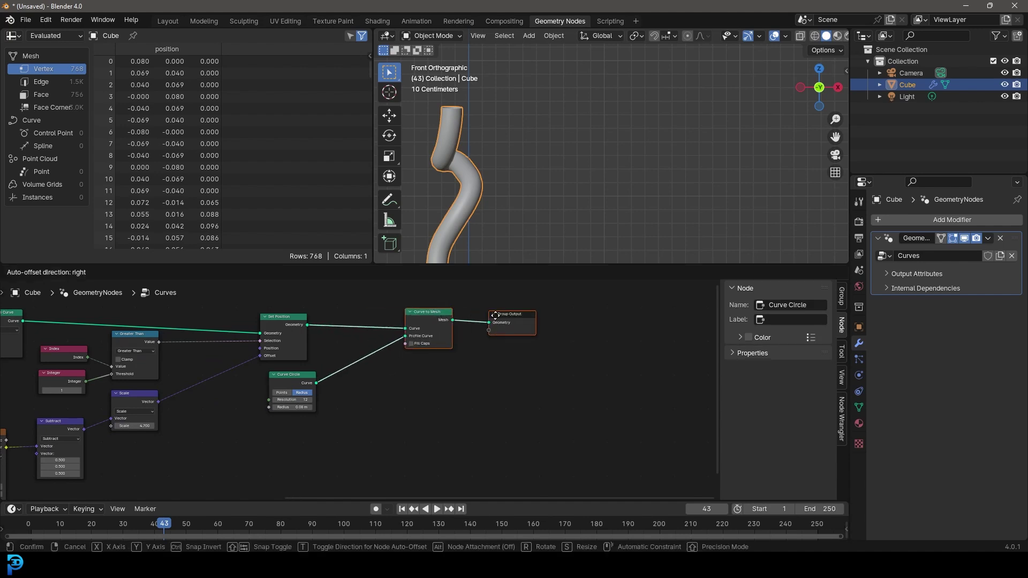
{"action": "left_click", "coordinate": [578, 315]}
{"action": "left_click_drag", "start_coordinate": [268, 381], "coordinate": [393, 394]}
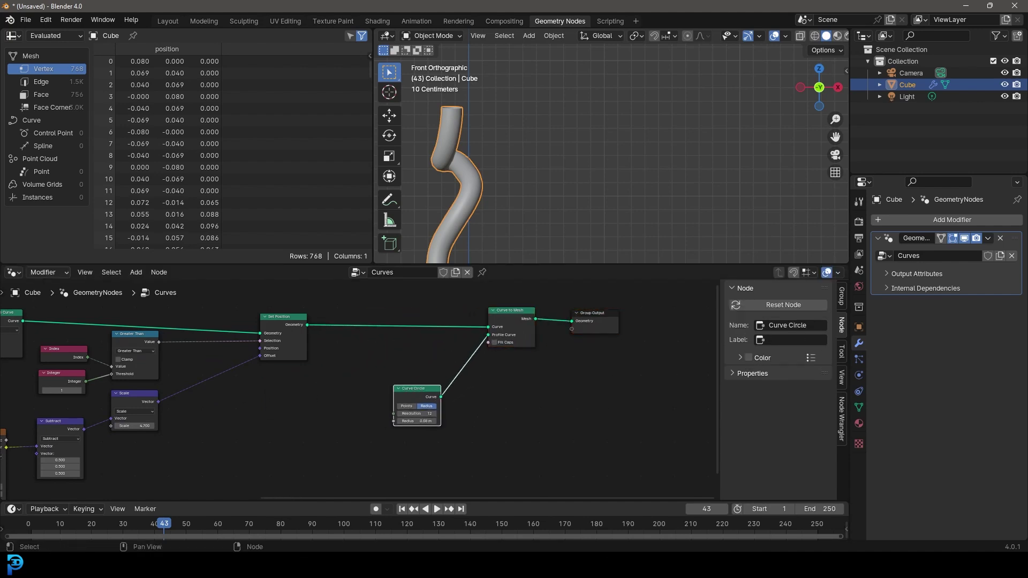
Insert a Set Curve Radius node between Set Position and Curve to Mesh.
{"action": "scroll", "coordinate": [536, 316], "scroll_direction": "up", "scroll_amount": 1}
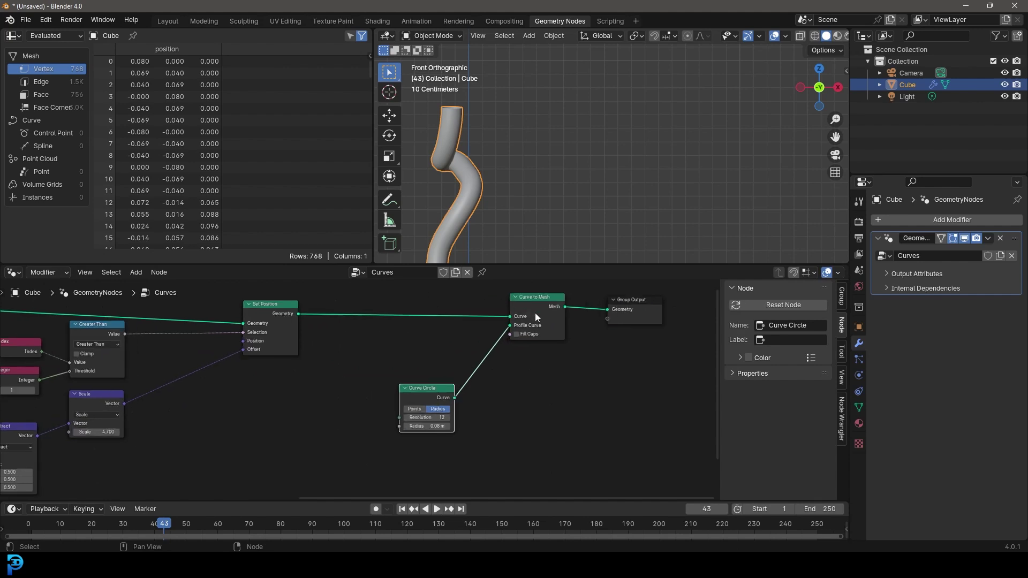
{"action": "scroll", "coordinate": [439, 325], "scroll_direction": "up", "scroll_amount": 1}
{"action": "key", "text": "shift+a"}
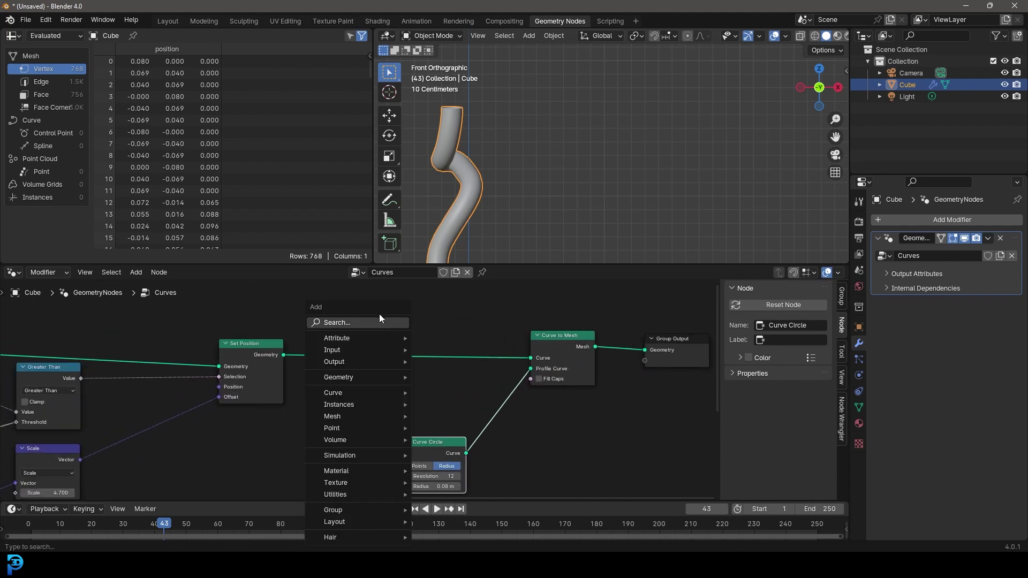
{"action": "left_click", "coordinate": [377, 320]}
{"action": "type", "text": "set curve"}
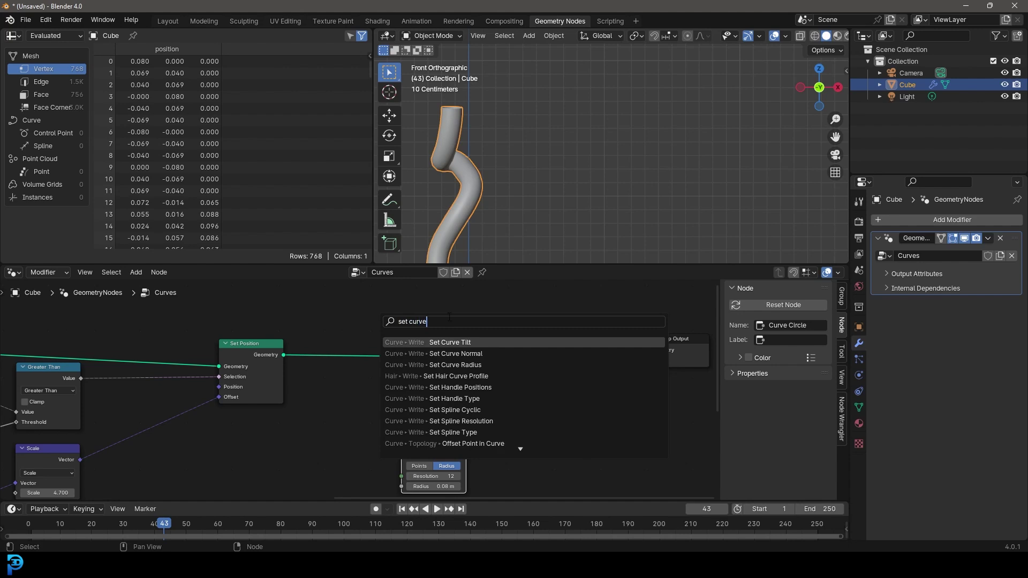
{"action": "left_click", "coordinate": [455, 365]}
{"action": "left_click", "coordinate": [376, 329]}
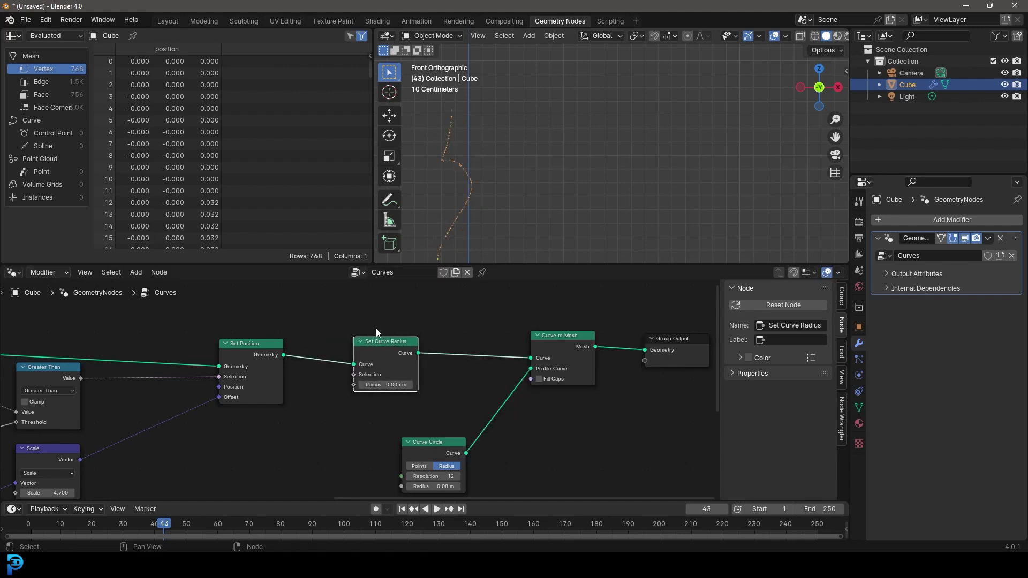
Add a Spline Parameter node with its Factor driving the Radius of Set Curve Radius.
{"action": "middle_click_drag", "start_coordinate": [525, 128], "coordinate": [434, 202], "text": "shift"}
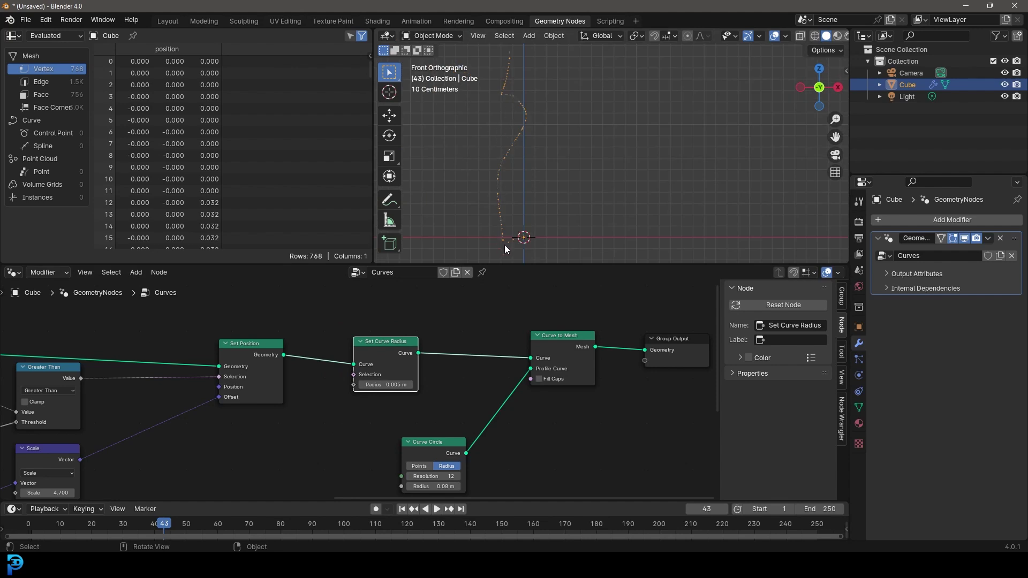
{"action": "middle_click_drag", "start_coordinate": [332, 438], "coordinate": [410, 378]}
{"action": "scroll", "coordinate": [396, 384], "scroll_direction": "up", "scroll_amount": 2}
{"action": "middle_click_drag", "start_coordinate": [448, 346], "coordinate": [442, 409]}
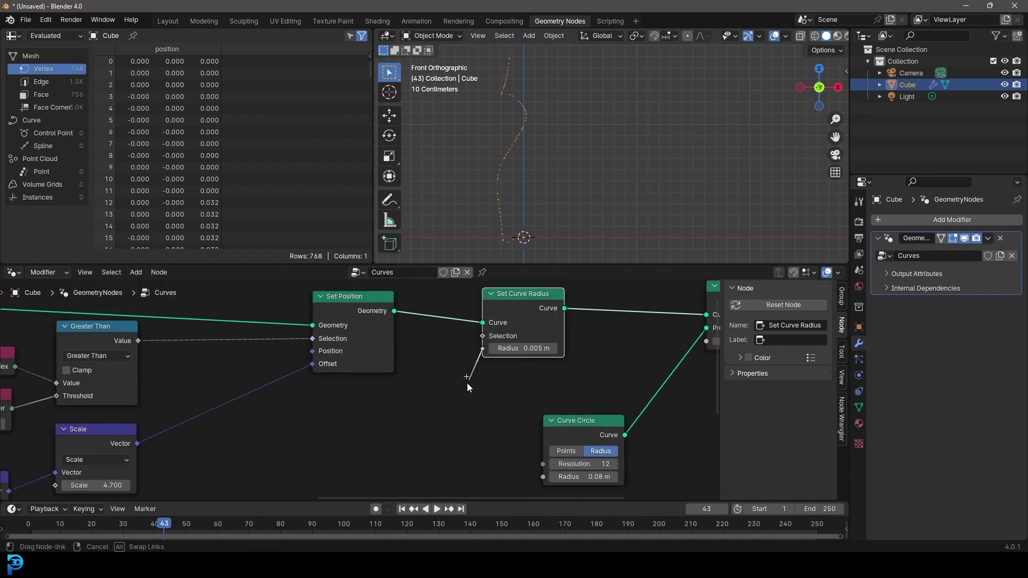
{"action": "left_click_drag", "start_coordinate": [435, 417], "coordinate": [436, 416]}
{"action": "type", "text": "spline"}
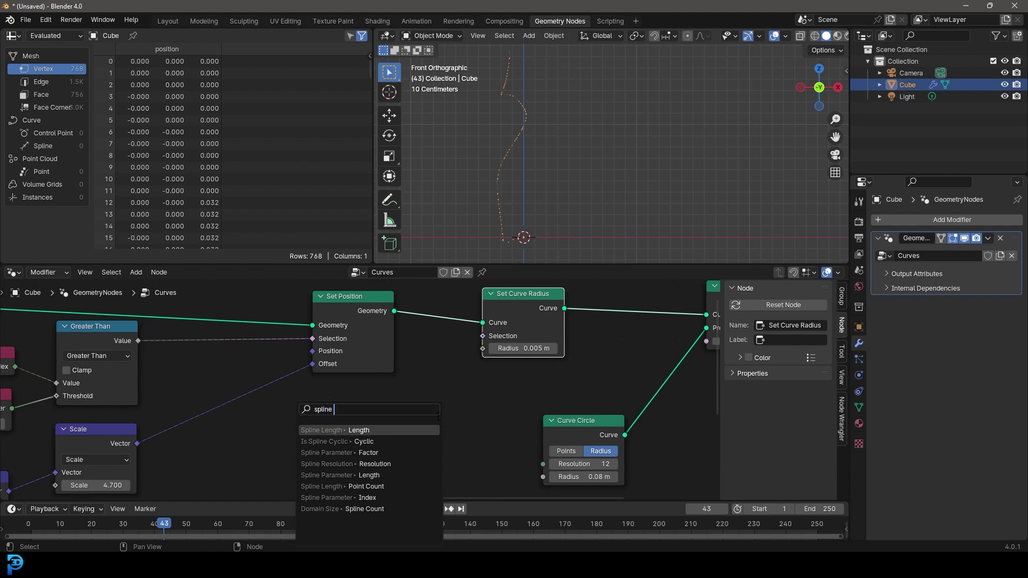
{"action": "type", "text": " per"}
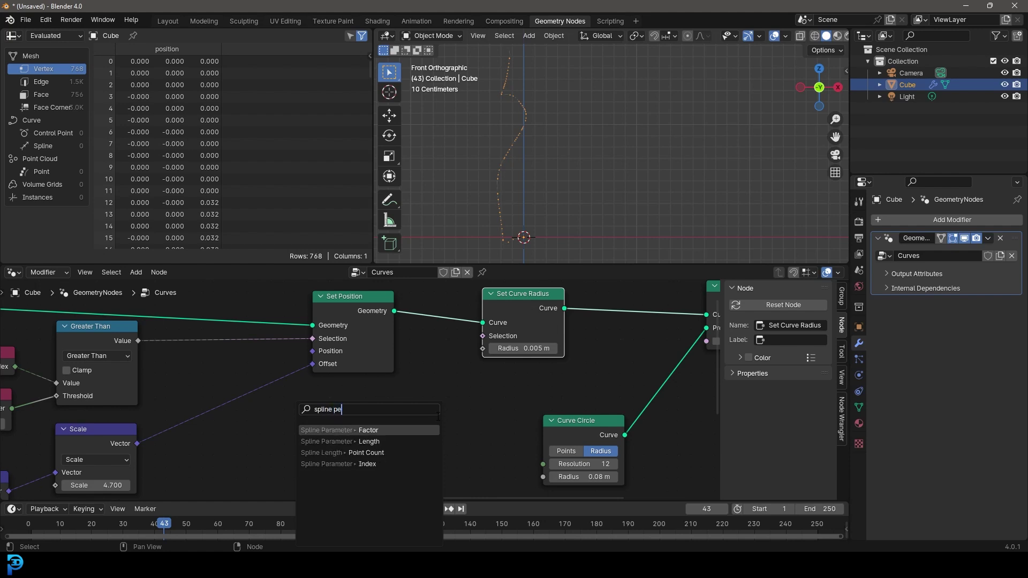
{"action": "left_click", "coordinate": [413, 430]}
{"action": "left_click", "coordinate": [408, 426]}
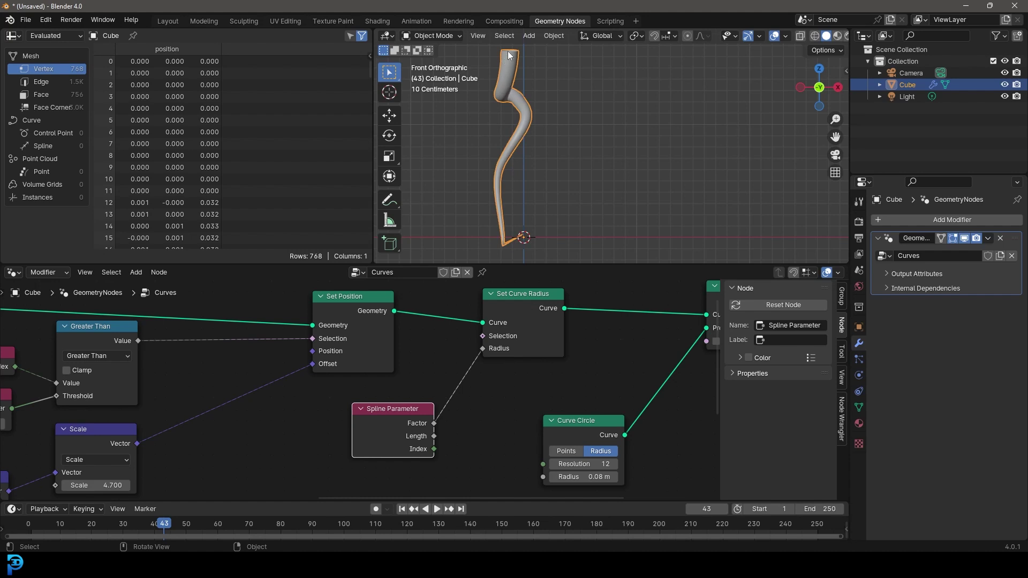
Move Spline Parameter away and insert a Map Range node between its Factor and the Set Curve Radius input.
{"action": "middle_click_drag", "start_coordinate": [374, 442], "coordinate": [396, 401]}
{"action": "left_click_drag", "start_coordinate": [405, 395], "coordinate": [306, 432]}
{"action": "key", "text": "shift+a"}
{"action": "type", "text": "ma"}
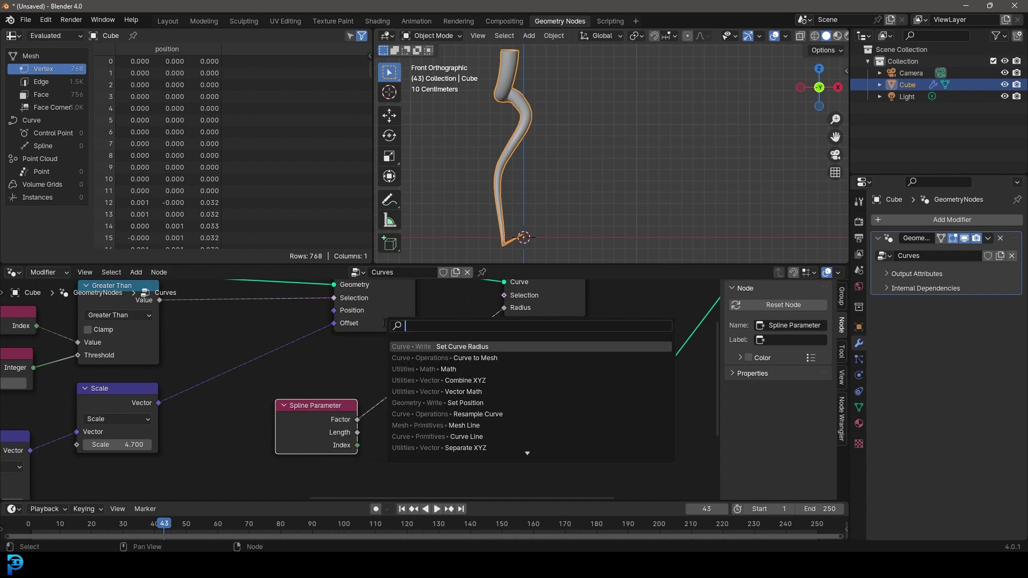
{"action": "type", "text": "p rang"}
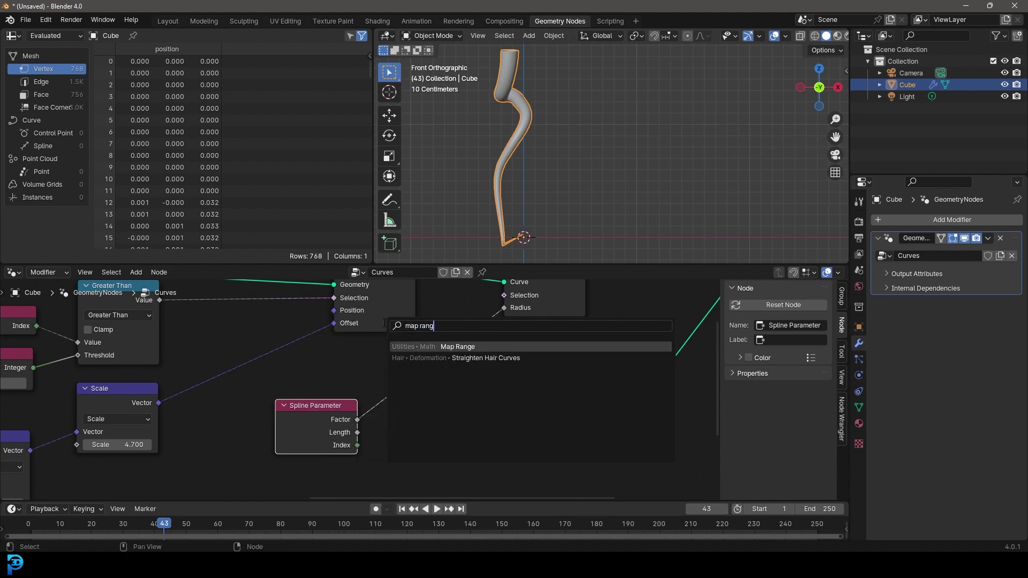
{"action": "key", "text": "Return"}
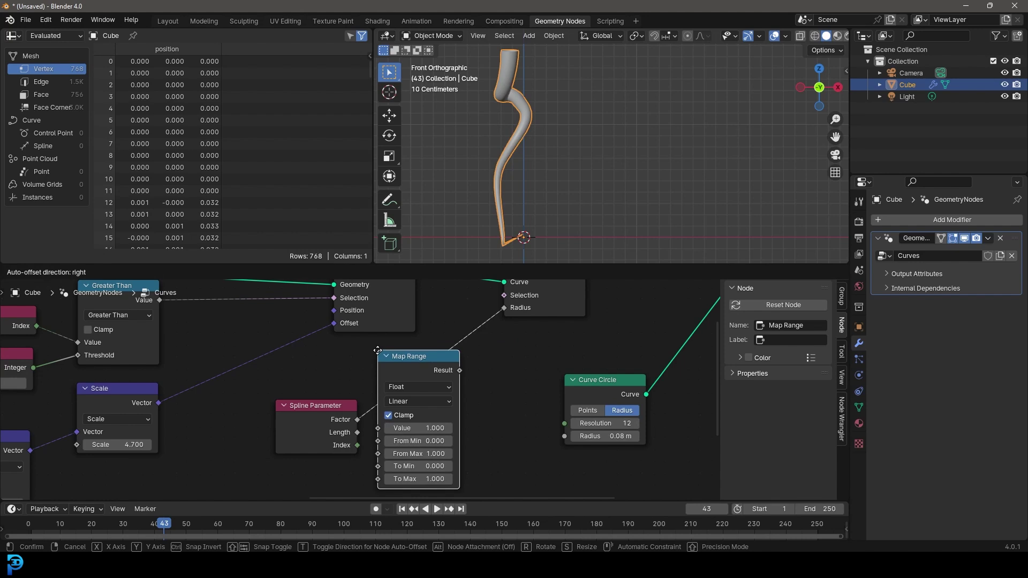
{"action": "left_click", "coordinate": [385, 344]}
Set the Map Range node's To Min to 1 and To Max to 0 to taper the tube toward its tip.
{"action": "scroll", "coordinate": [464, 366], "scroll_direction": "up", "scroll_amount": 3}
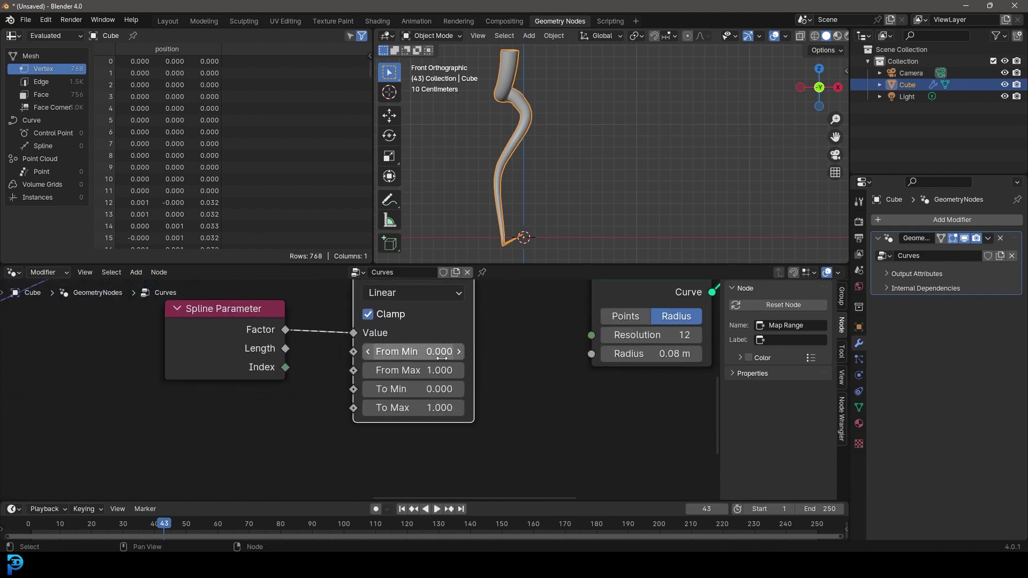
{"action": "left_click", "coordinate": [426, 393]}
{"action": "type", "text": "1"}
{"action": "key", "text": "Return"}
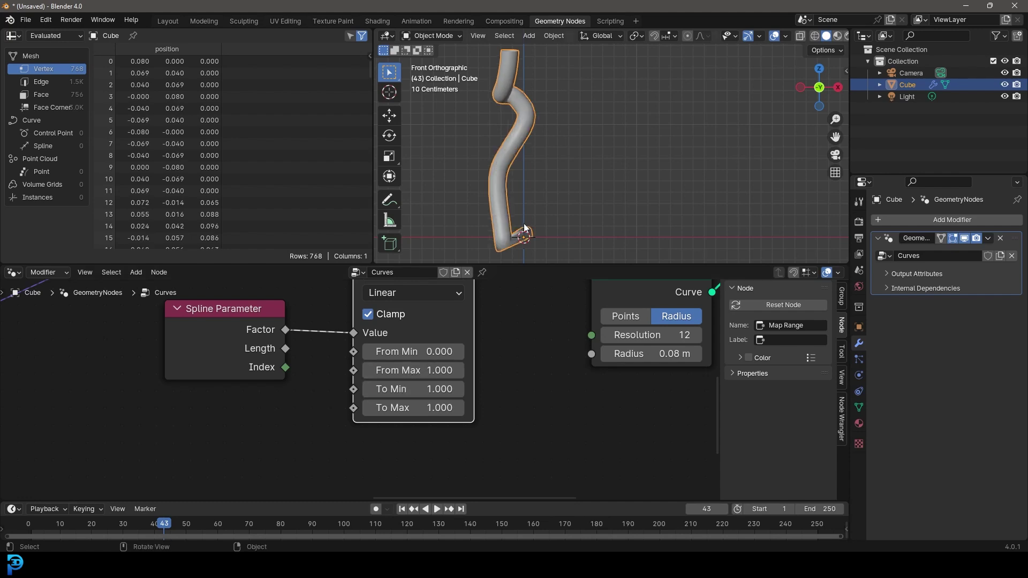
{"action": "left_click", "coordinate": [431, 409]}
{"action": "type", "text": "0"}
{"action": "key", "text": "Return"}
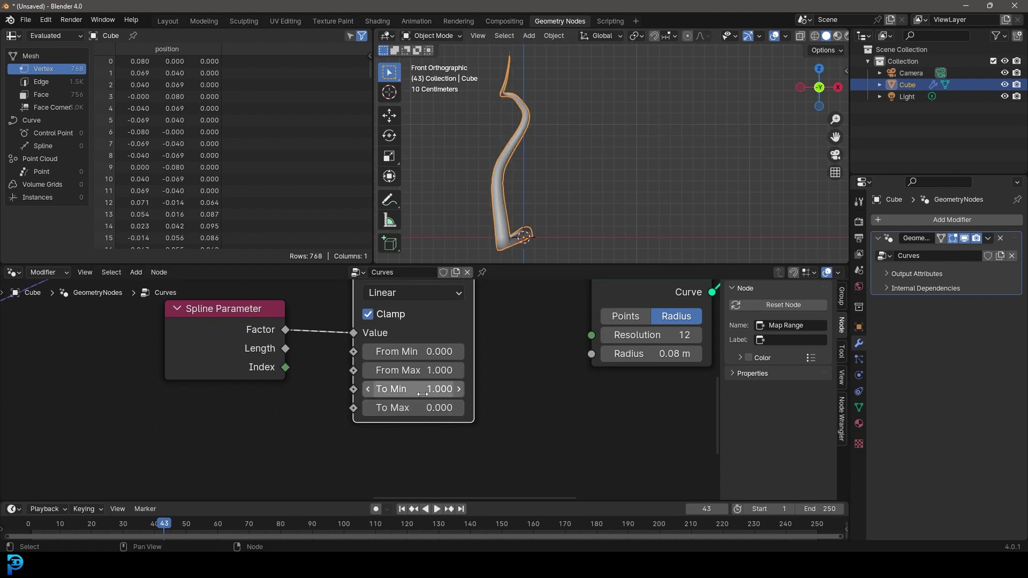
Raise the Map Range node's To Max to 0.27 for a thicker tube tip, and view it up close.
{"action": "middle_click_drag", "start_coordinate": [538, 146], "coordinate": [440, 324]}
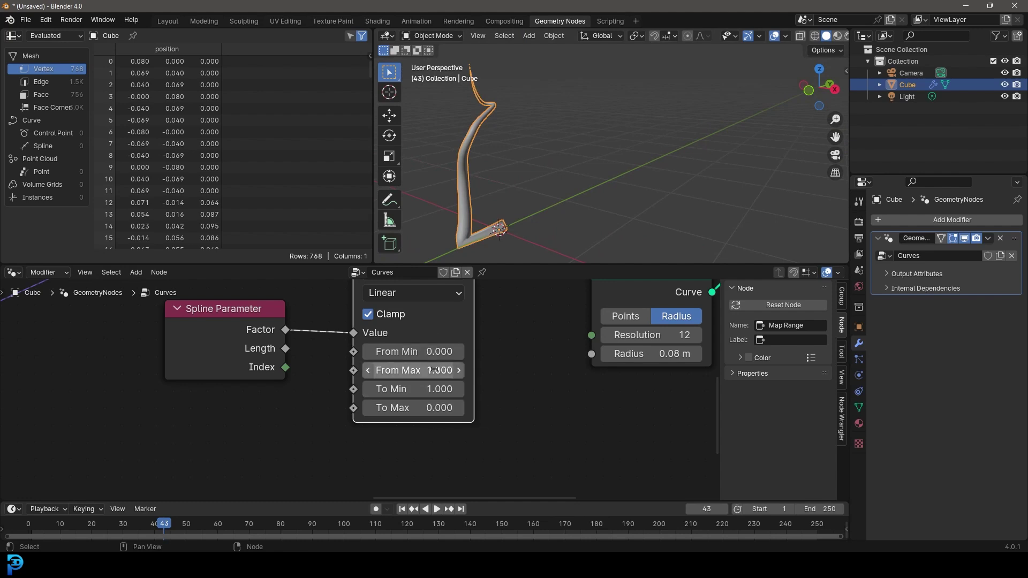
{"action": "scroll", "coordinate": [541, 159], "scroll_direction": "down", "scroll_amount": 3}
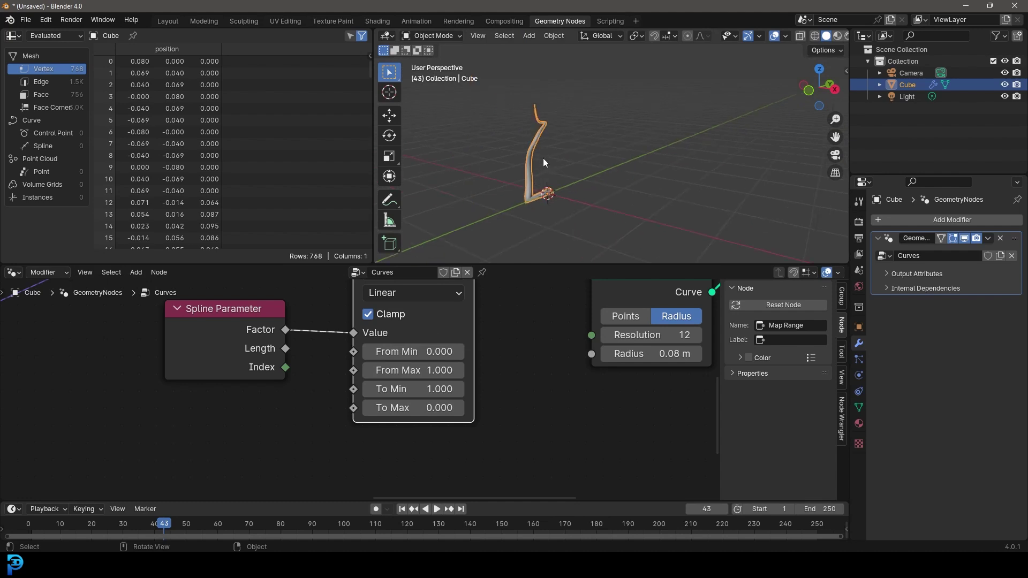
{"action": "middle_click_drag", "start_coordinate": [543, 159], "coordinate": [543, 163]}
{"action": "scroll", "coordinate": [543, 163], "scroll_direction": "up", "scroll_amount": 3}
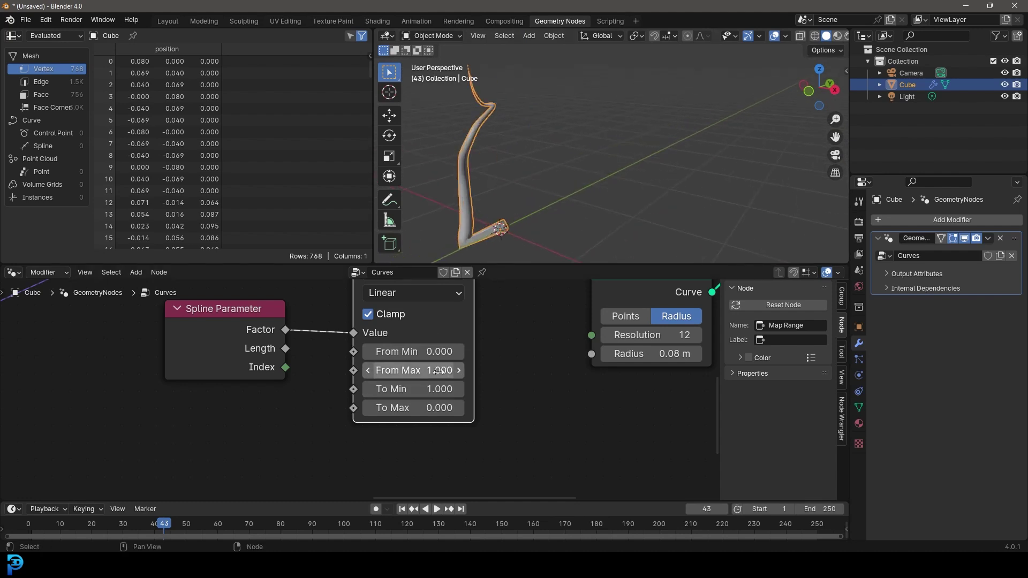
{"action": "left_click", "coordinate": [437, 408]}
{"action": "type", "text": ".01"}
{"action": "key", "text": "Return"}
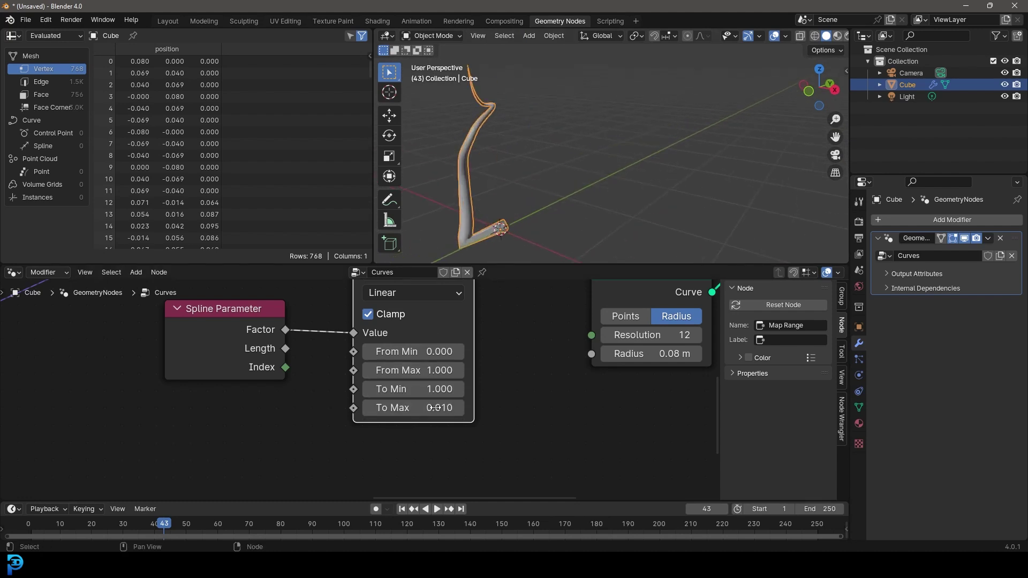
{"action": "left_click_drag", "start_coordinate": [436, 408], "coordinate": [452, 408]}
{"action": "middle_click_drag", "start_coordinate": [477, 140], "coordinate": [529, 155]}
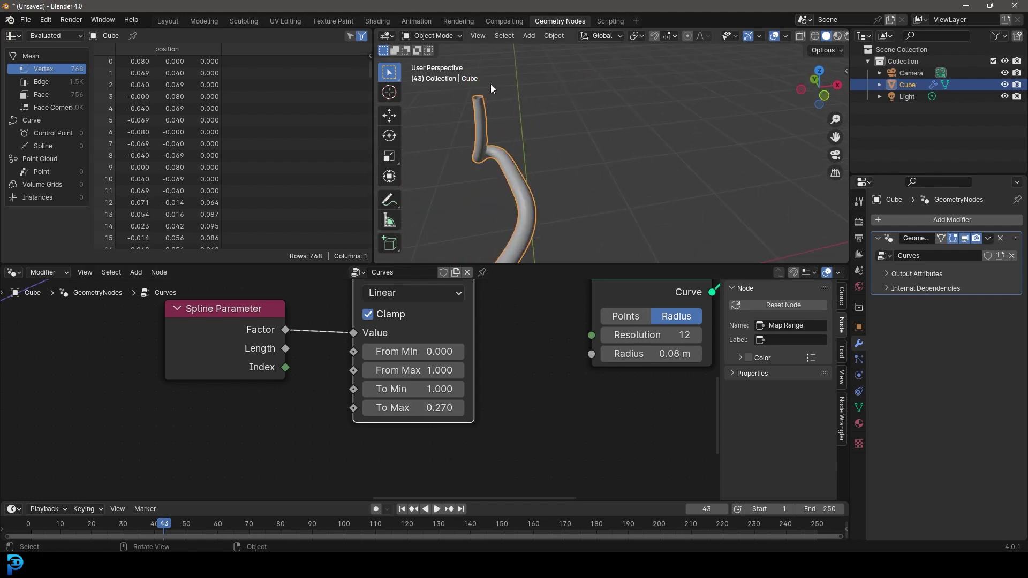
Set the Map Range node's To Max to 0.01 and look at the tube's tapered tip.
{"action": "scroll", "coordinate": [492, 419], "scroll_direction": "down", "scroll_amount": 3}
{"action": "scroll", "coordinate": [495, 151], "scroll_direction": "down", "scroll_amount": 4}
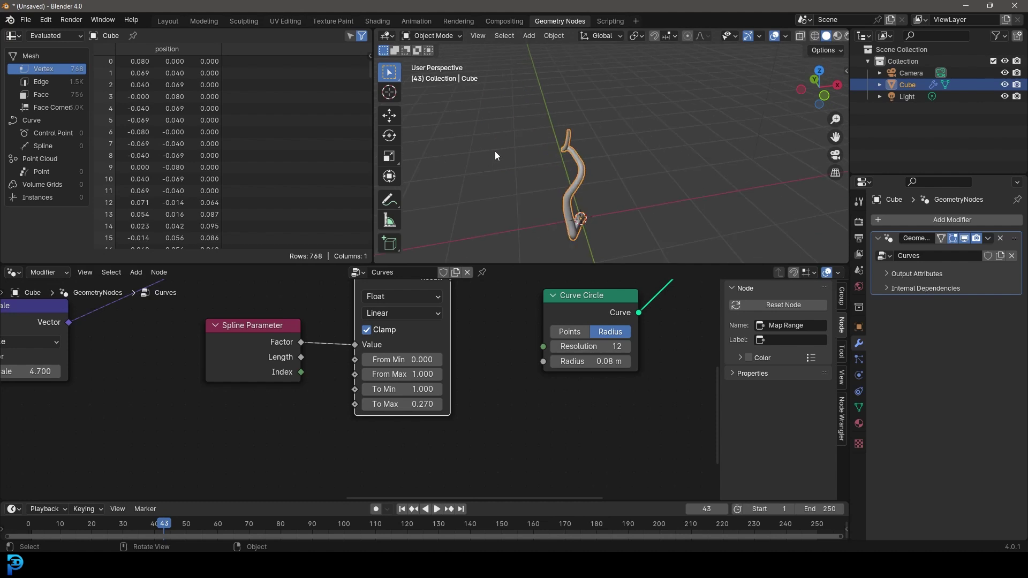
{"action": "scroll", "coordinate": [440, 355], "scroll_direction": "up", "scroll_amount": 3}
{"action": "left_click", "coordinate": [432, 408]}
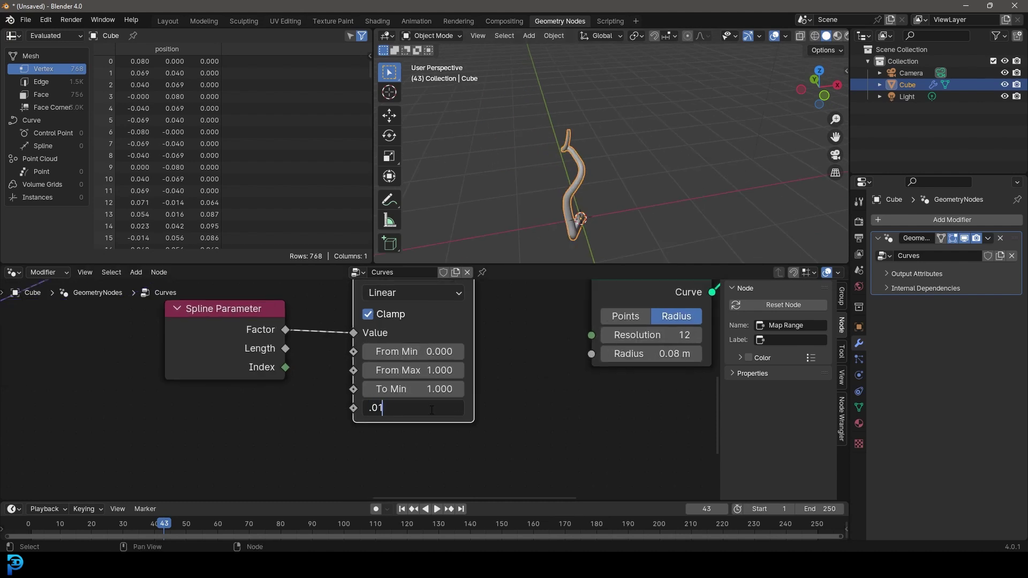
{"action": "key", "text": "Return"}
{"action": "middle_click_drag", "start_coordinate": [602, 197], "coordinate": [571, 169]}
{"action": "scroll", "coordinate": [445, 390], "scroll_direction": "down", "scroll_amount": 2}
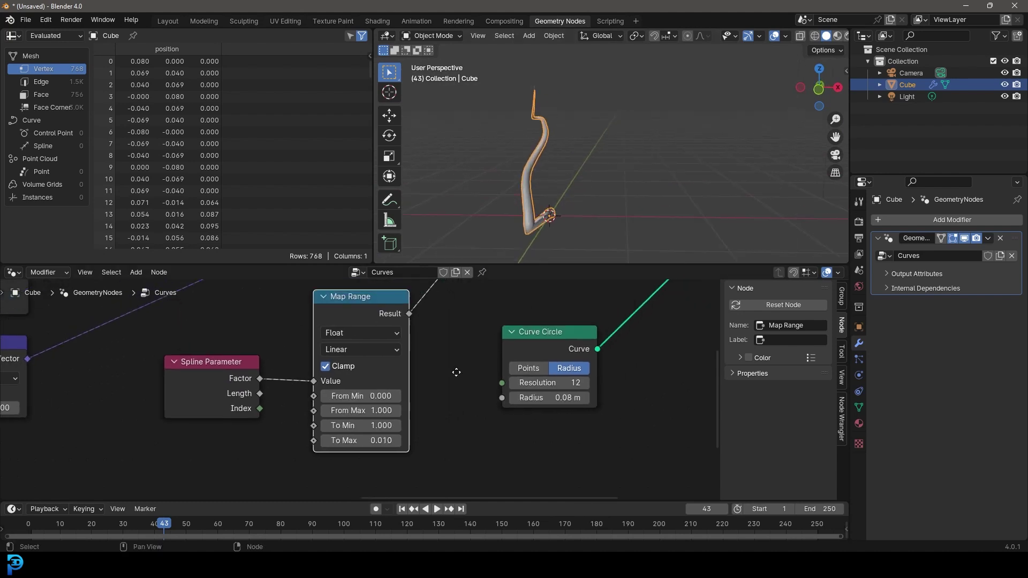
Set the Map Range node's From Max to 1.12 and To Min to 1.95, and play the animation.
{"action": "scroll", "coordinate": [372, 392], "scroll_direction": "up", "scroll_amount": 2}
{"action": "middle_click_drag", "start_coordinate": [373, 394], "coordinate": [407, 356]}
{"action": "scroll", "coordinate": [342, 394], "scroll_direction": "up", "scroll_amount": 3}
{"action": "left_click_drag", "start_coordinate": [400, 395], "coordinate": [524, 419]}
{"action": "middle_click_drag", "start_coordinate": [524, 255], "coordinate": [564, 166]}
{"action": "key", "text": "space"}
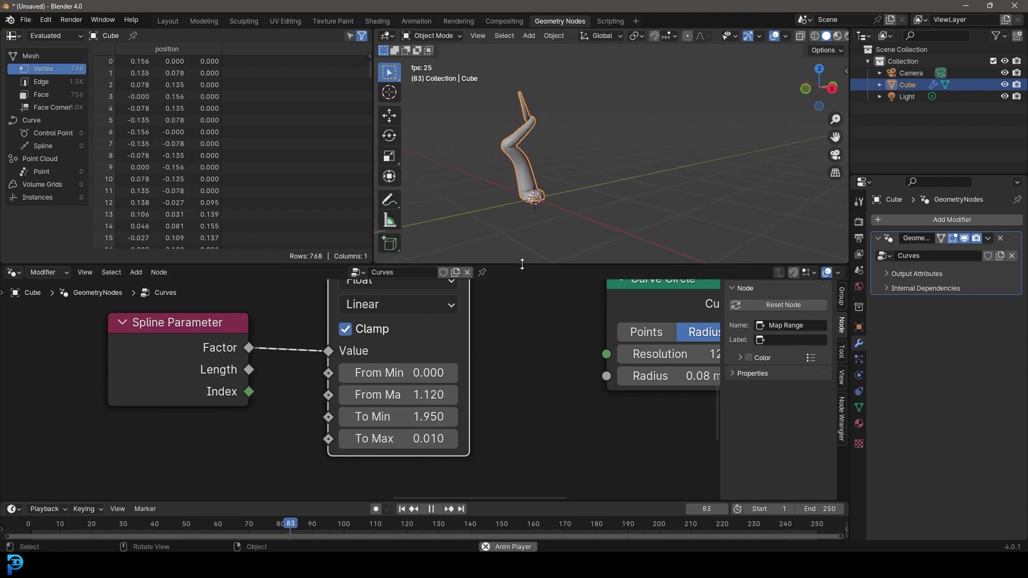
{"action": "middle_click_drag", "start_coordinate": [520, 252], "coordinate": [623, 143]}
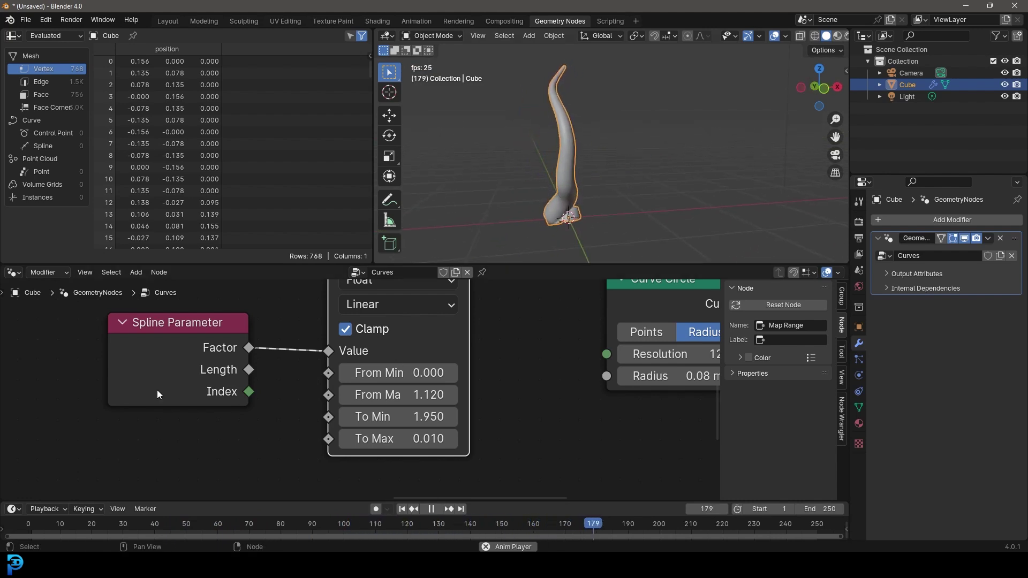
Lower the Scale value of the vector Scale node after Subtract to 1.95 and watch the calmer tube motion.
{"action": "middle_click_drag", "start_coordinate": [114, 411], "coordinate": [358, 355]}
{"action": "scroll", "coordinate": [359, 355], "scroll_direction": "down", "scroll_amount": 12}
{"action": "middle_click_drag", "start_coordinate": [255, 398], "coordinate": [410, 425]}
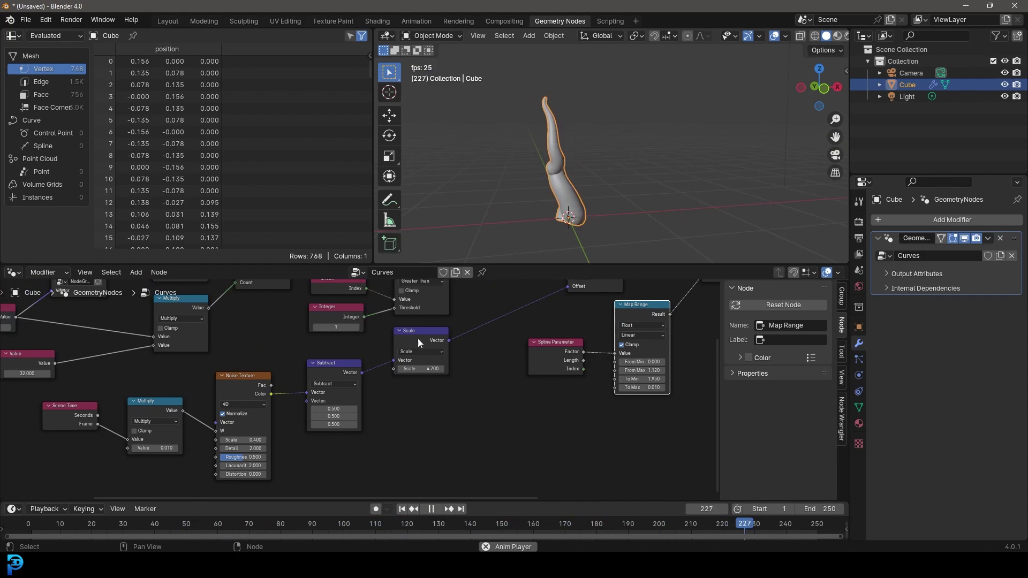
{"action": "left_click_drag", "start_coordinate": [417, 338], "coordinate": [414, 356]}
{"action": "middle_click_drag", "start_coordinate": [558, 311], "coordinate": [500, 371]}
{"action": "middle_click_drag", "start_coordinate": [420, 421], "coordinate": [452, 387]}
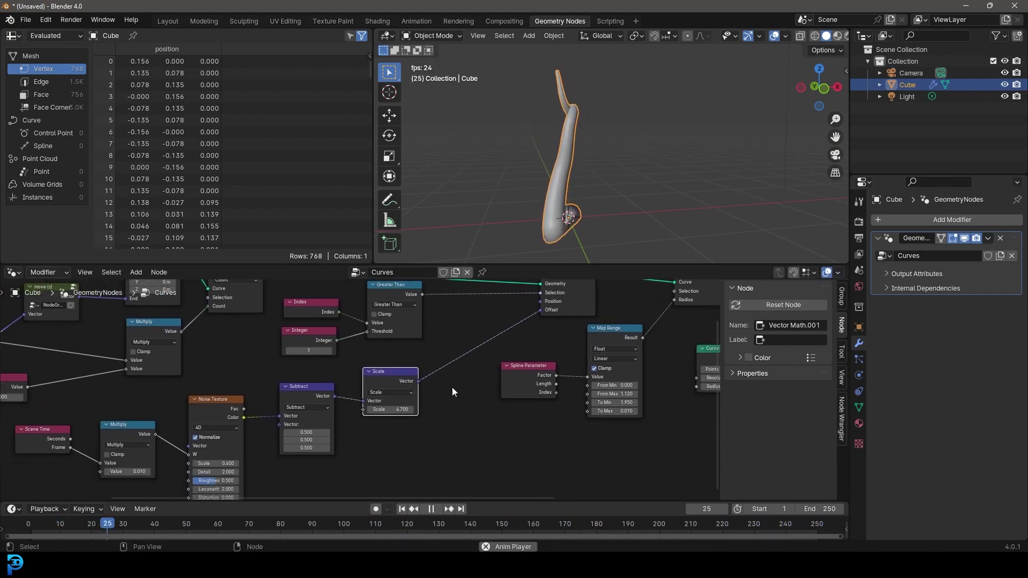
{"action": "scroll", "coordinate": [369, 394], "scroll_direction": "up", "scroll_amount": 8}
{"action": "left_click_drag", "start_coordinate": [425, 427], "coordinate": [577, 324], "text": "shift"}
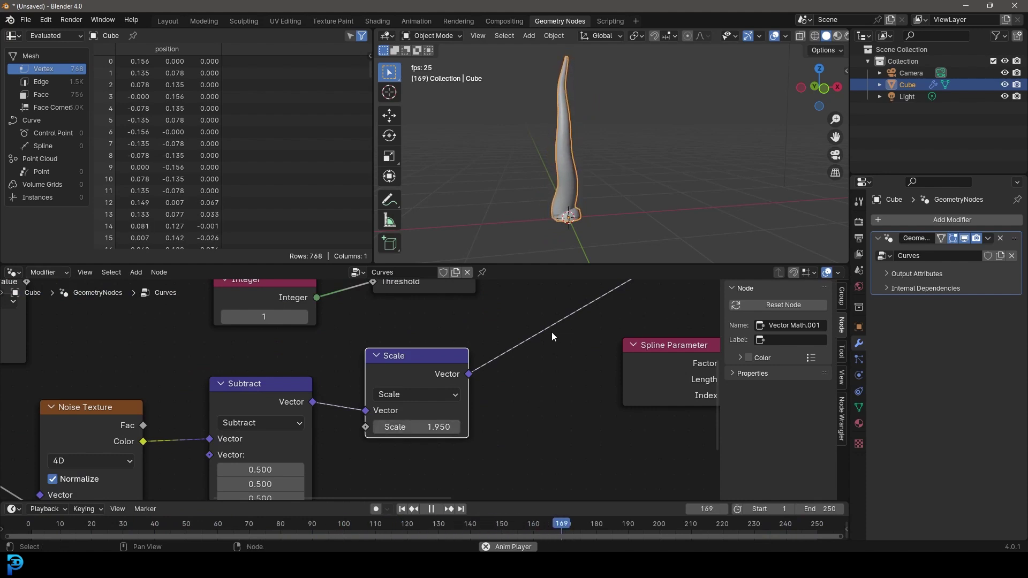
{"action": "scroll", "coordinate": [691, 314], "scroll_direction": "down", "scroll_amount": 5}
{"action": "middle_click_drag", "start_coordinate": [702, 313], "coordinate": [355, 405]}
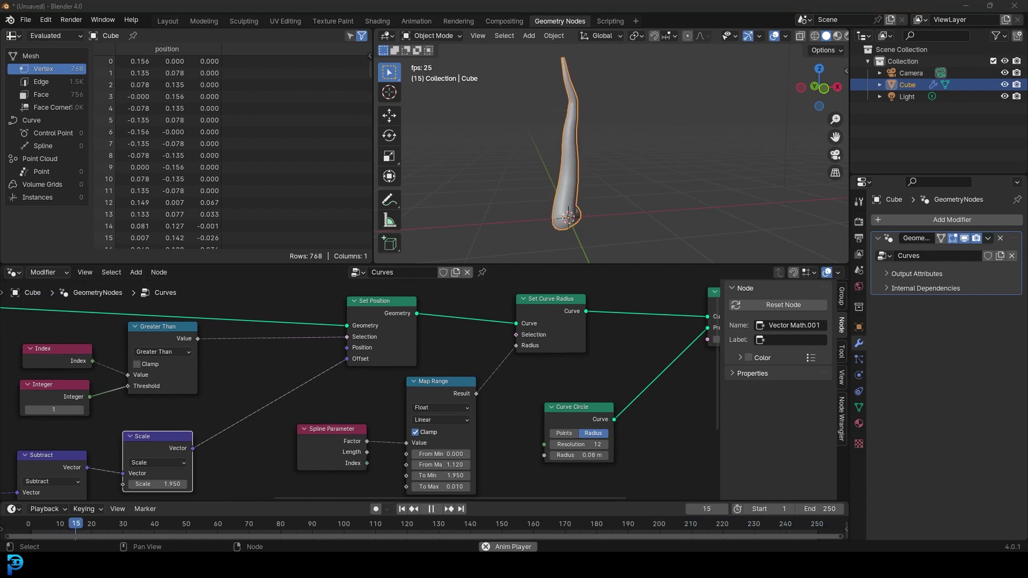
{"action": "scroll", "coordinate": [589, 124], "scroll_direction": "up", "scroll_amount": 3}
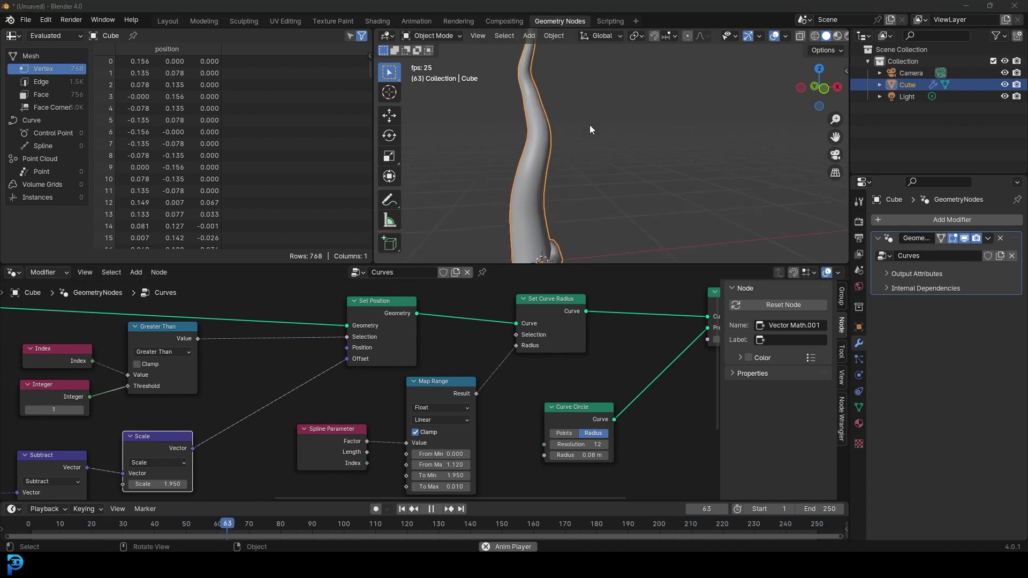
{"action": "scroll", "coordinate": [564, 129], "scroll_direction": "down", "scroll_amount": 4}
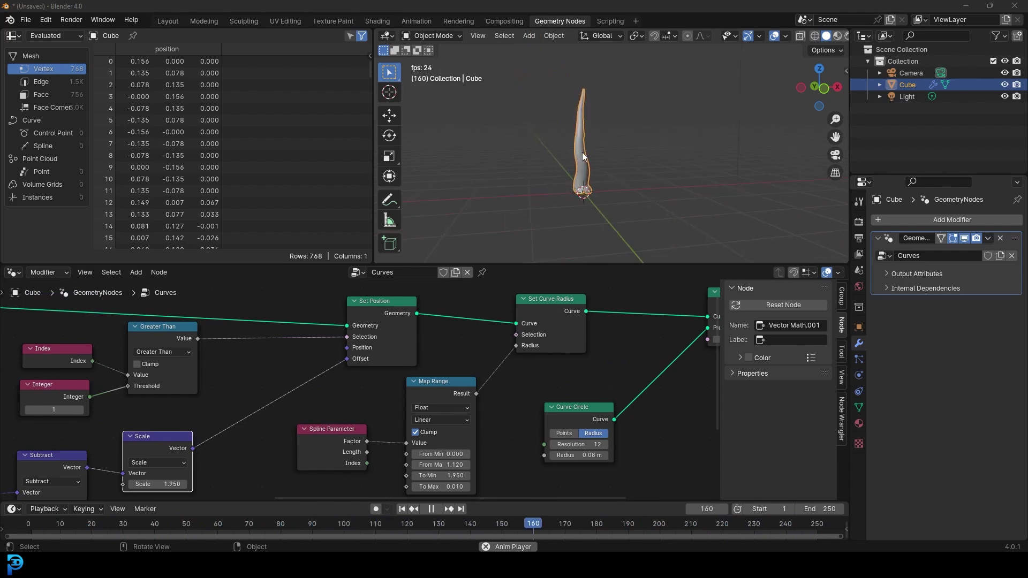
Show the animated tube in wireframe from the front view and look at its mesh segments.
{"action": "scroll", "coordinate": [587, 148], "scroll_direction": "up", "scroll_amount": 2}
{"action": "key", "text": "z"}
{"action": "left_click", "coordinate": [483, 145]}
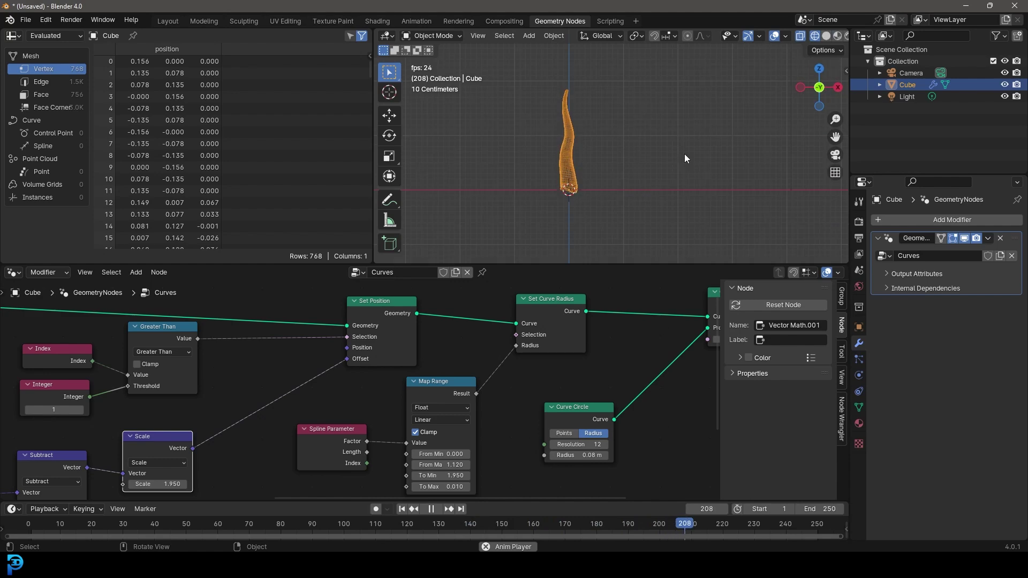
{"action": "scroll", "coordinate": [611, 161], "scroll_direction": "up", "scroll_amount": 2}
{"action": "scroll", "coordinate": [480, 337], "scroll_direction": "down", "scroll_amount": 6}
Raise the Value node feeding move (z) and Multiply to 5 and look at the longer tube.
{"action": "middle_click_drag", "start_coordinate": [336, 357], "coordinate": [701, 382]}
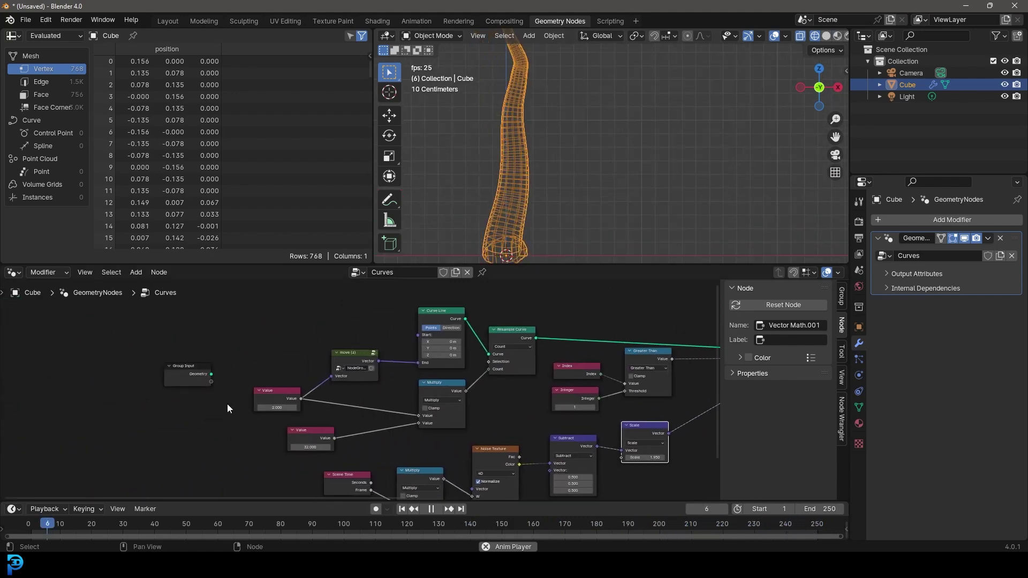
{"action": "scroll", "coordinate": [342, 389], "scroll_direction": "up", "scroll_amount": 7}
{"action": "middle_click_drag", "start_coordinate": [217, 397], "coordinate": [315, 397]}
{"action": "scroll", "coordinate": [313, 391], "scroll_direction": "up", "scroll_amount": 1}
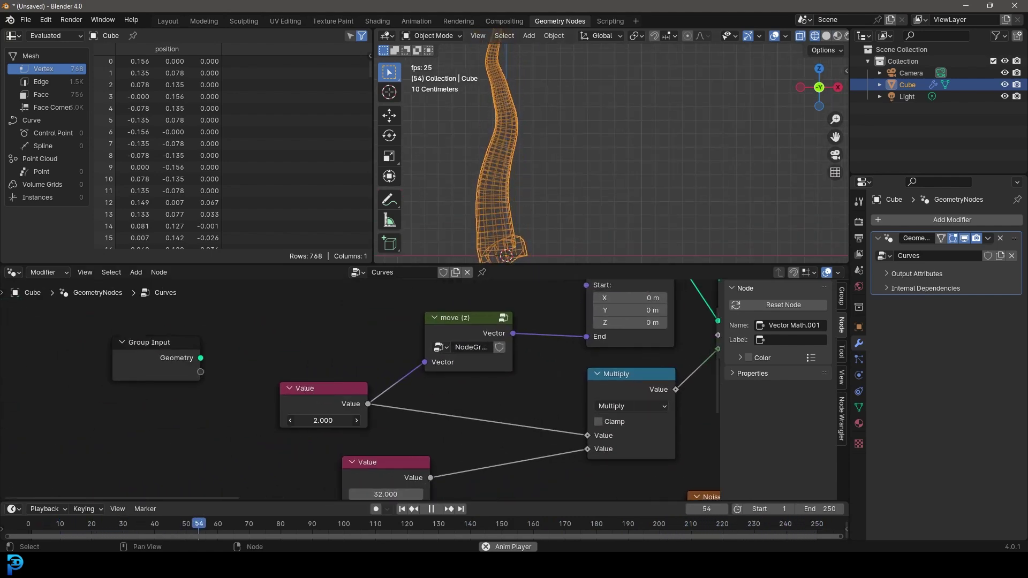
{"action": "left_click_drag", "start_coordinate": [323, 420], "coordinate": [374, 421], "text": "ctrl"}
{"action": "scroll", "coordinate": [606, 161], "scroll_direction": "down", "scroll_amount": 8}
{"action": "middle_click_drag", "start_coordinate": [587, 89], "coordinate": [519, 132], "text": "shift"}
{"action": "scroll", "coordinate": [519, 107], "scroll_direction": "up", "scroll_amount": 3}
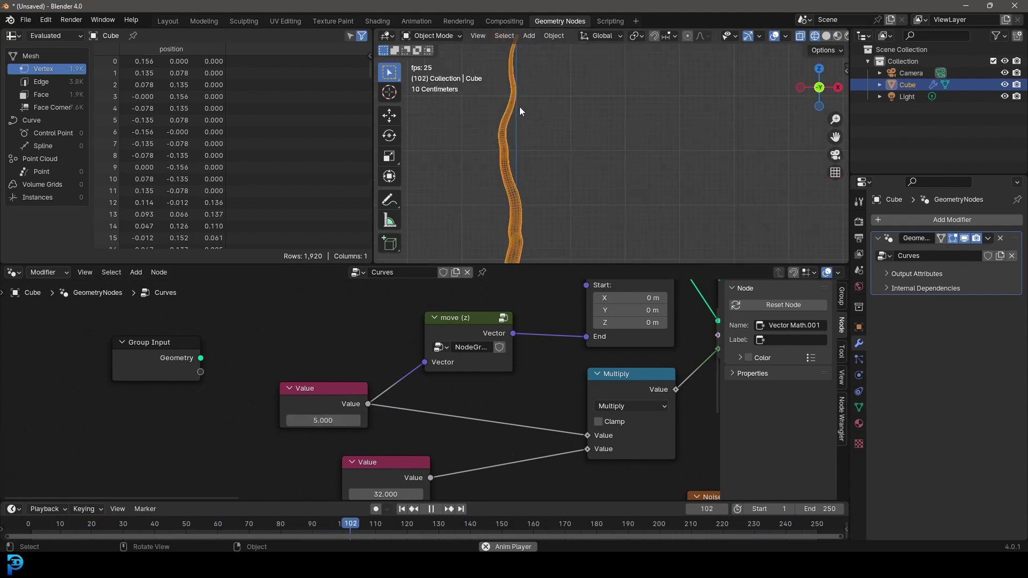
Disconnect the Multiply node from Resample Curve's Count and set the Count to 13.
{"action": "middle_click_drag", "start_coordinate": [601, 342], "coordinate": [469, 401]}
{"action": "left_click_drag", "start_coordinate": [614, 342], "coordinate": [618, 324]}
{"action": "left_click_drag", "start_coordinate": [589, 391], "coordinate": [577, 418]}
{"action": "left_click", "coordinate": [634, 391]}
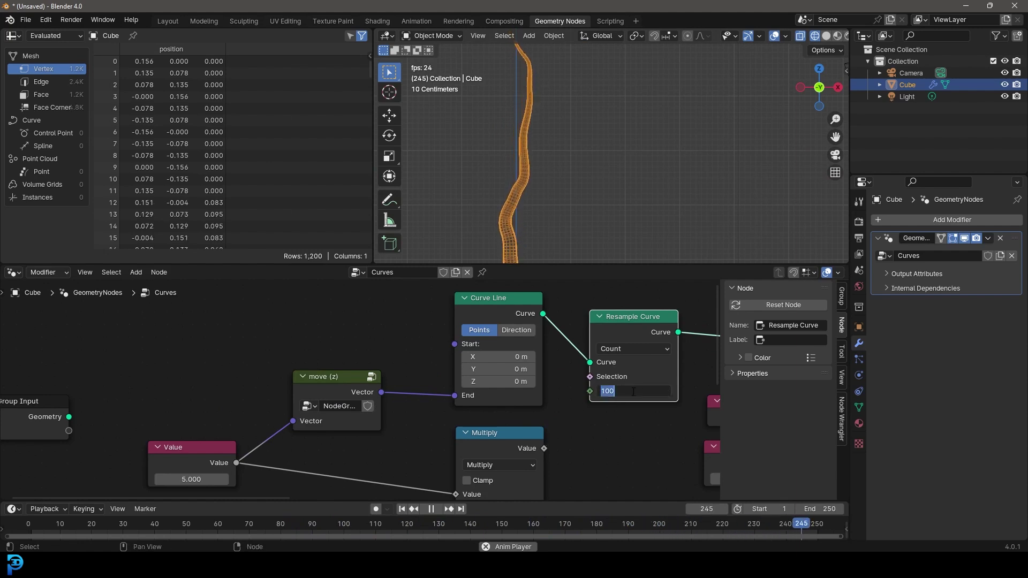
{"action": "type", "text": "13"}
{"action": "key", "text": "Return"}
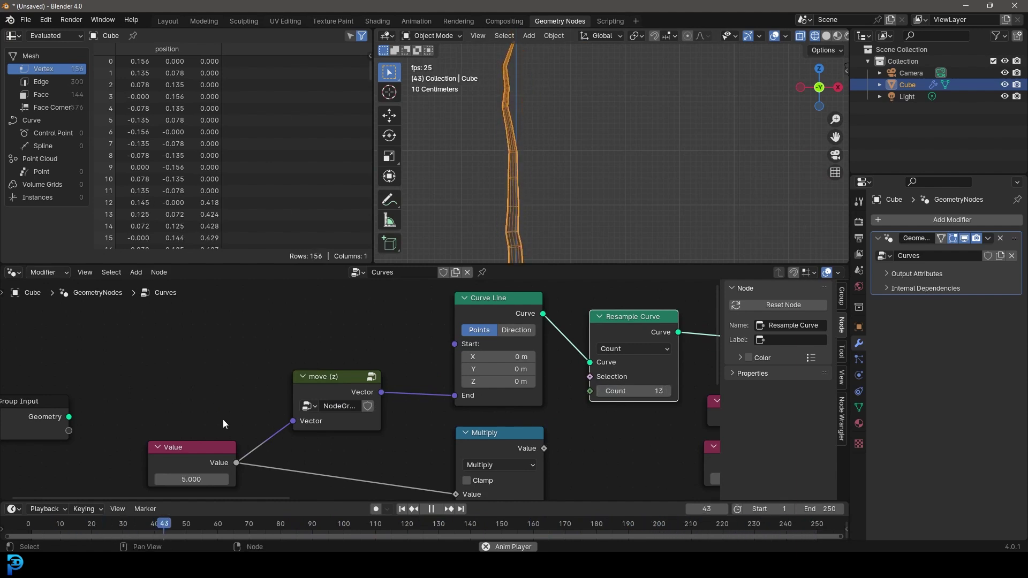
Raise the Value node that controls the curve's length to 9.7 and show the tube in solid shading.
{"action": "left_click_drag", "start_coordinate": [192, 479], "coordinate": [235, 479]}
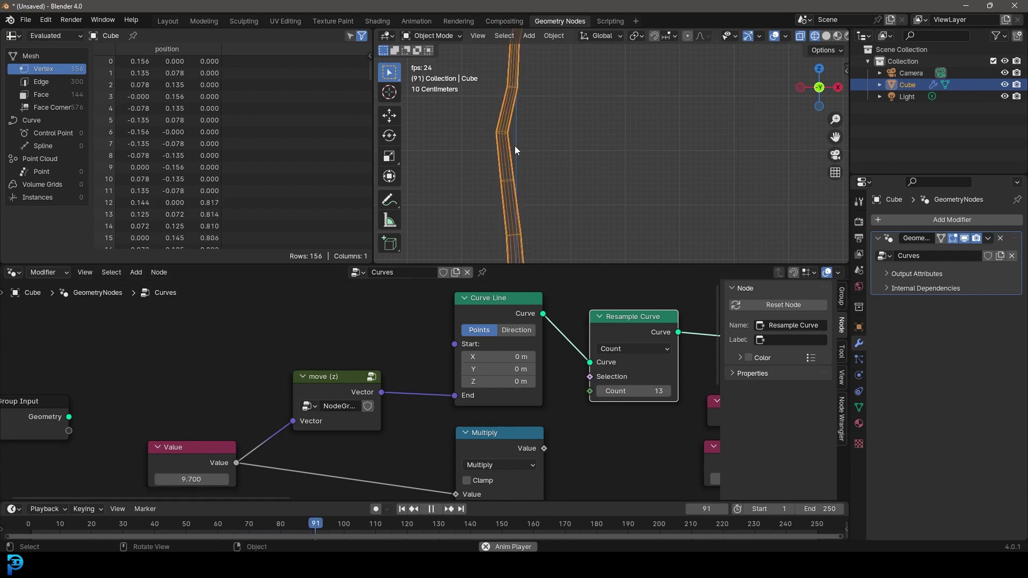
{"action": "key", "text": "z"}
{"action": "left_click", "coordinate": [601, 146]}
Reconnect the Multiply node's Value to Resample Curve's Count and check the tube's segments in wireframe.
{"action": "middle_click_drag", "start_coordinate": [542, 449], "coordinate": [466, 415]}
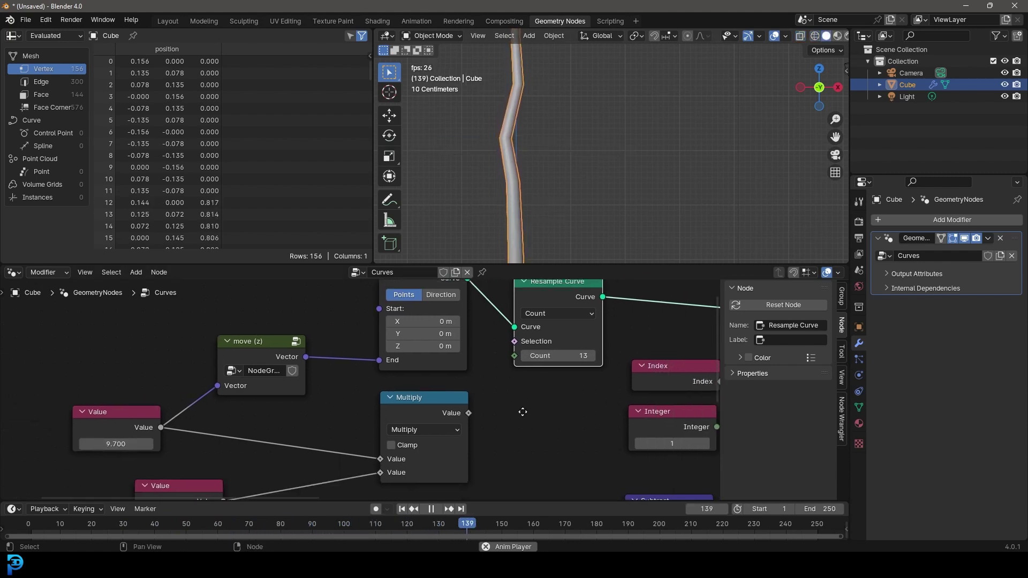
{"action": "left_click_drag", "start_coordinate": [468, 413], "coordinate": [513, 357]}
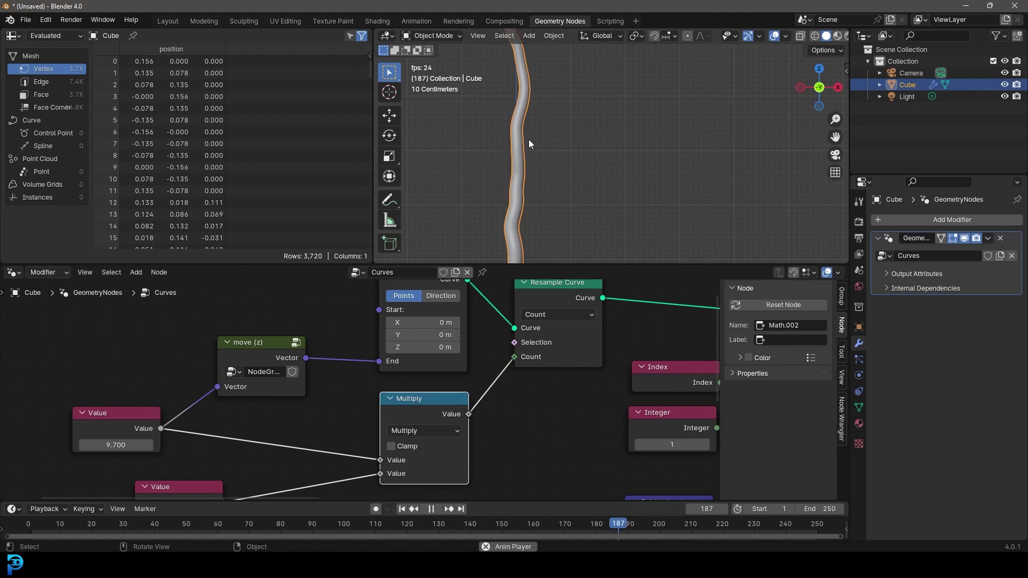
{"action": "scroll", "coordinate": [529, 145], "scroll_direction": "down", "scroll_amount": 4}
{"action": "key", "text": "z"}
{"action": "left_click", "coordinate": [444, 149]}
{"action": "scroll", "coordinate": [559, 121], "scroll_direction": "up", "scroll_amount": 2}
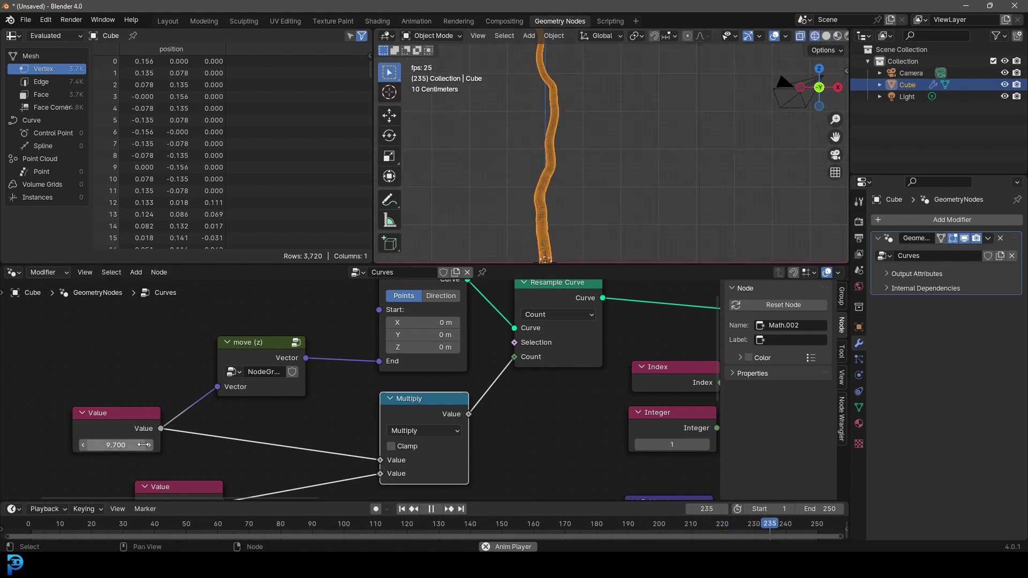
Set the Value node that controls the curve's length to 1.88.
{"action": "left_click_drag", "start_coordinate": [134, 446], "coordinate": [1, 445], "text": "shift"}
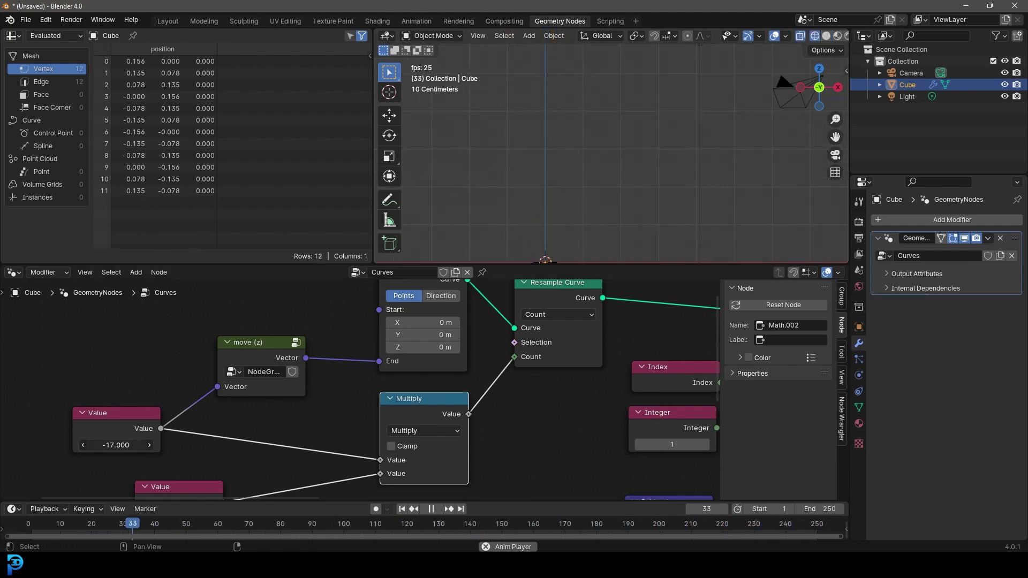
{"action": "key", "text": "Return"}
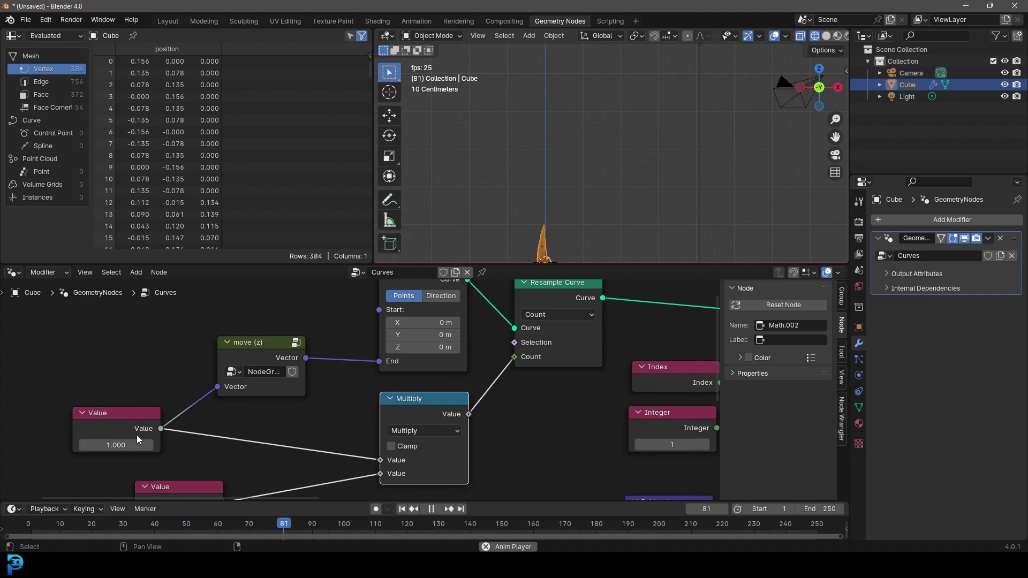
{"action": "left_click_drag", "start_coordinate": [107, 450], "coordinate": [132, 445], "text": "shift"}
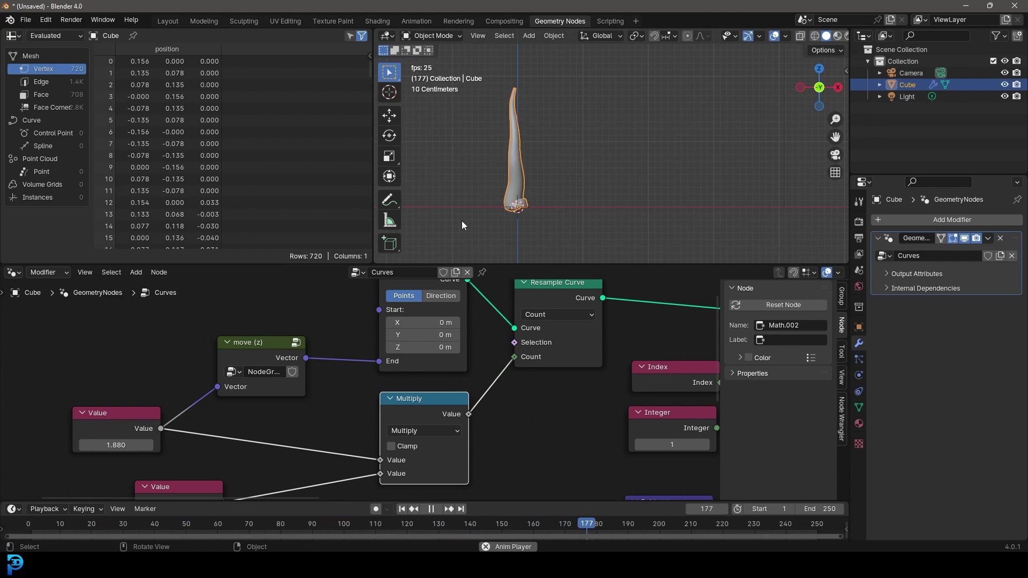
Widen the 3D viewport over the spreadsheet and bring the whole node tree into view.
{"action": "left_click_drag", "start_coordinate": [371, 181], "coordinate": [176, 182]}
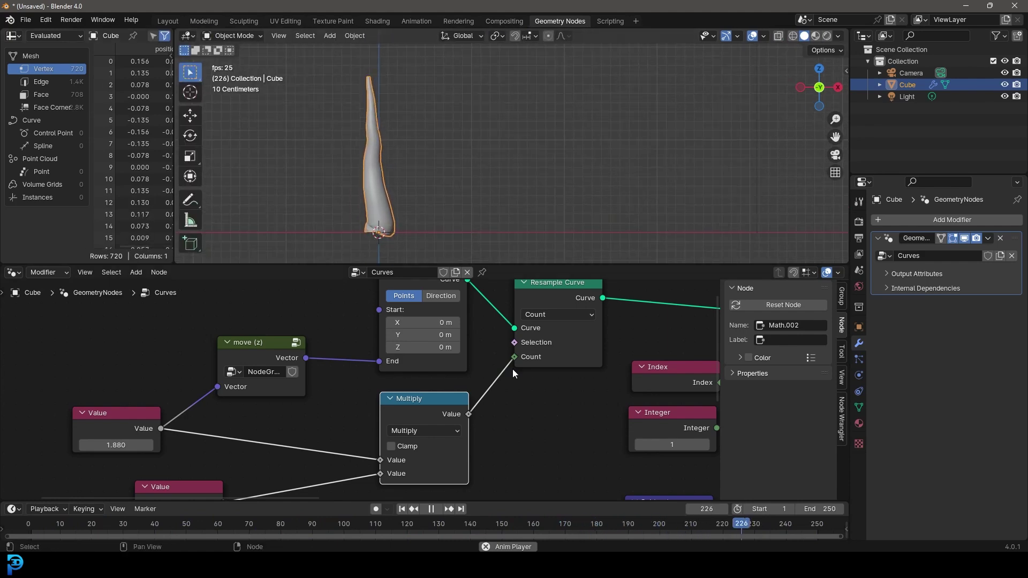
{"action": "scroll", "coordinate": [509, 375], "scroll_direction": "down", "scroll_amount": 3}
{"action": "scroll", "coordinate": [506, 388], "scroll_direction": "down", "scroll_amount": 2}
{"action": "middle_click_drag", "start_coordinate": [562, 404], "coordinate": [359, 384]}
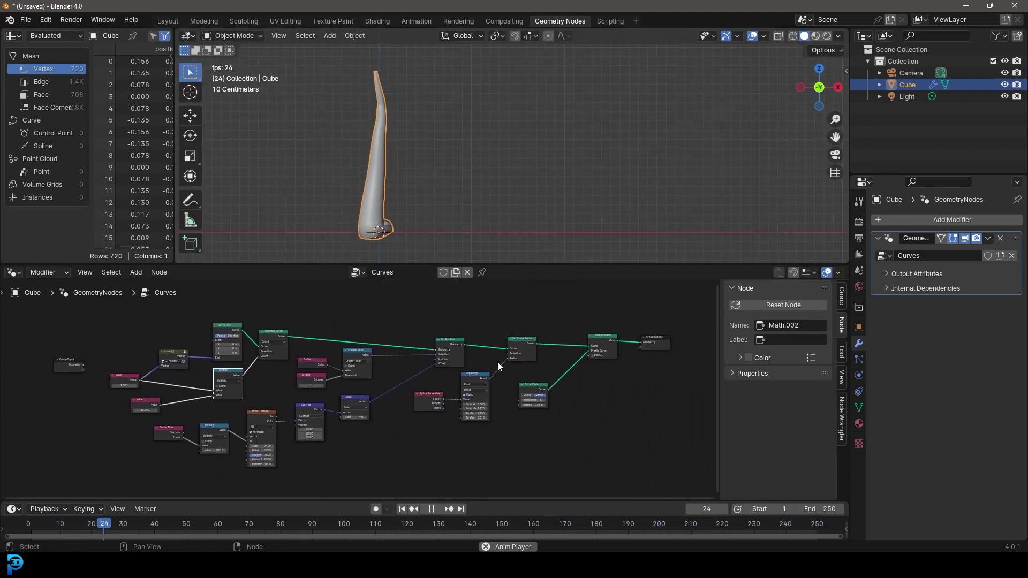